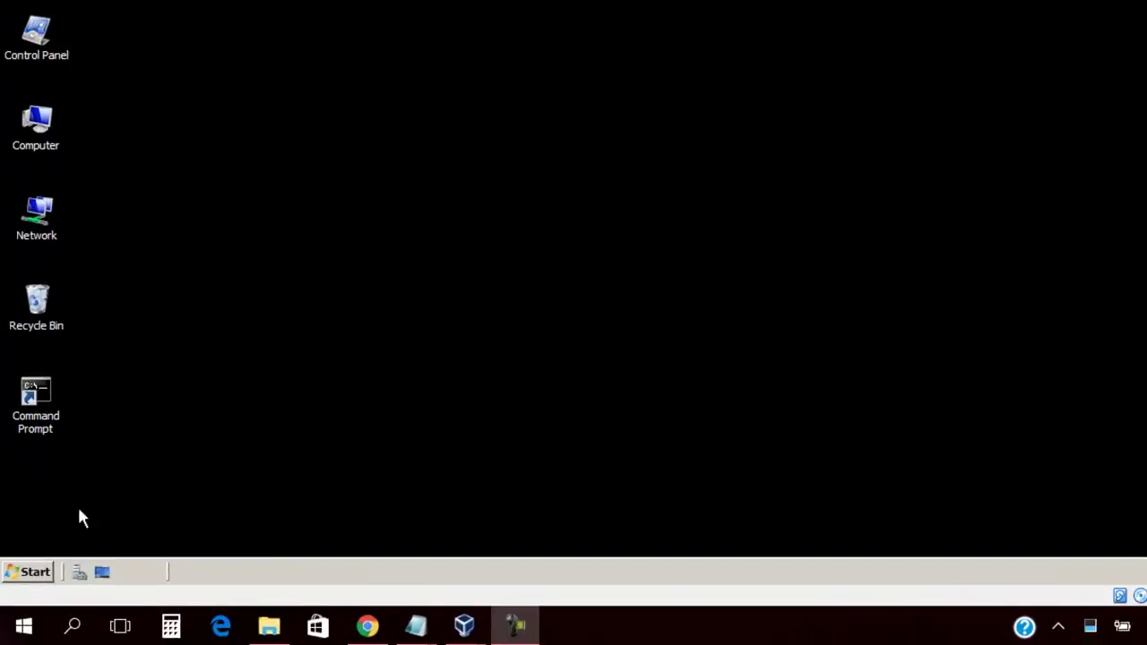
# Launch Group Policy Management from Administrative Tools on the Windows Server 2008 VM
pyautogui.click(18, 573)
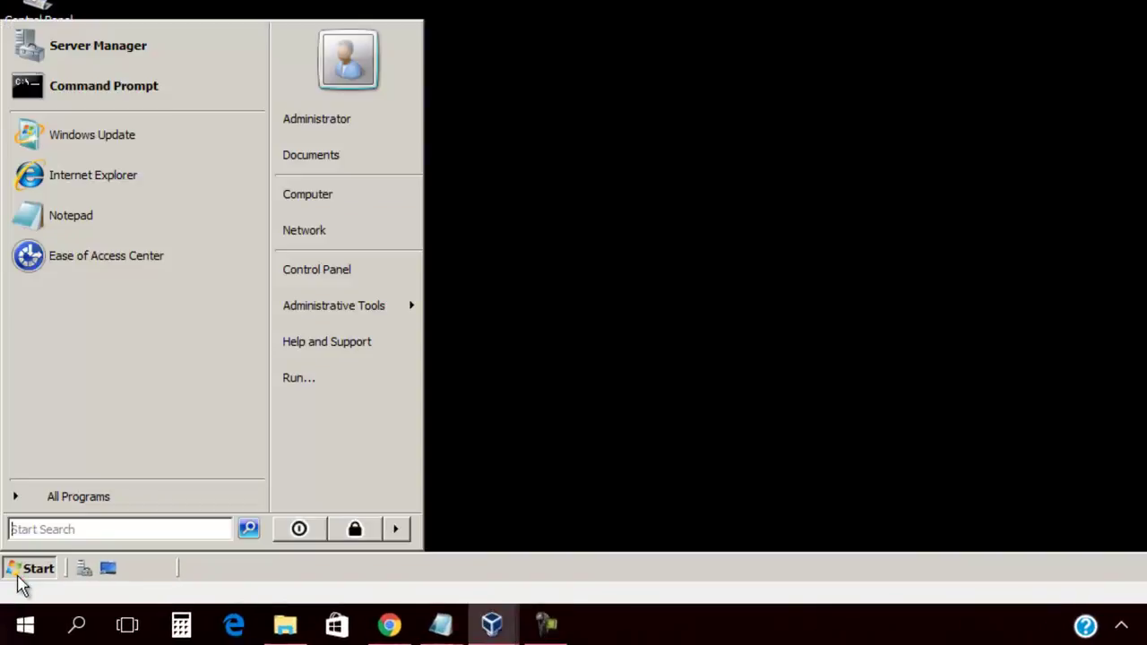
pyautogui.moveTo(367, 309)
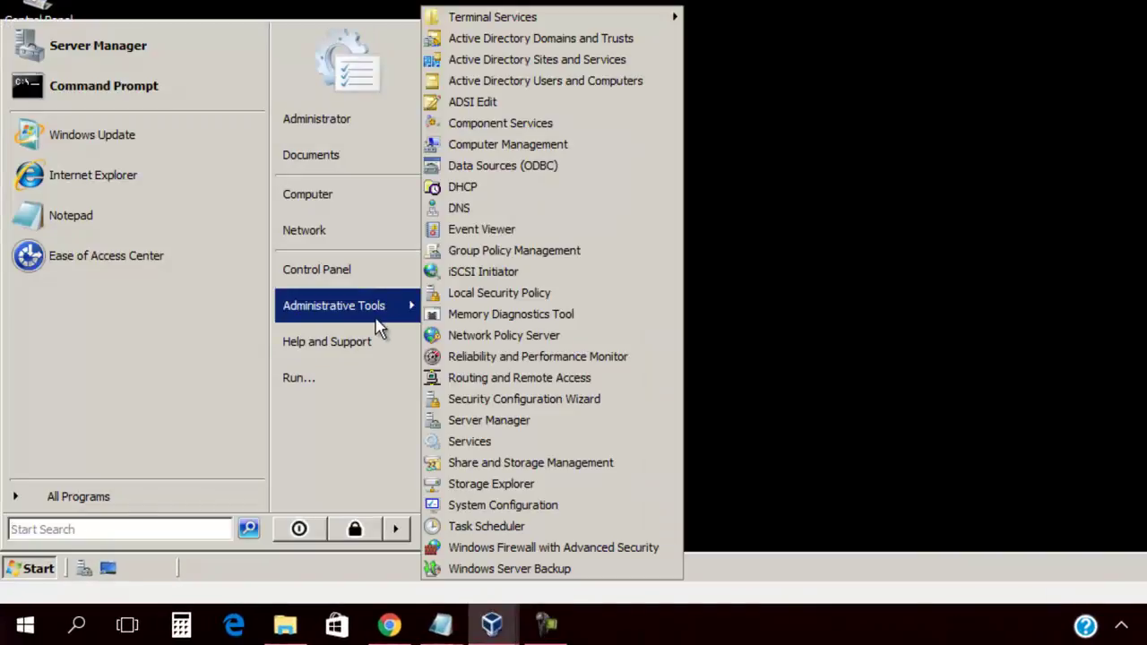
pyautogui.click(487, 258)
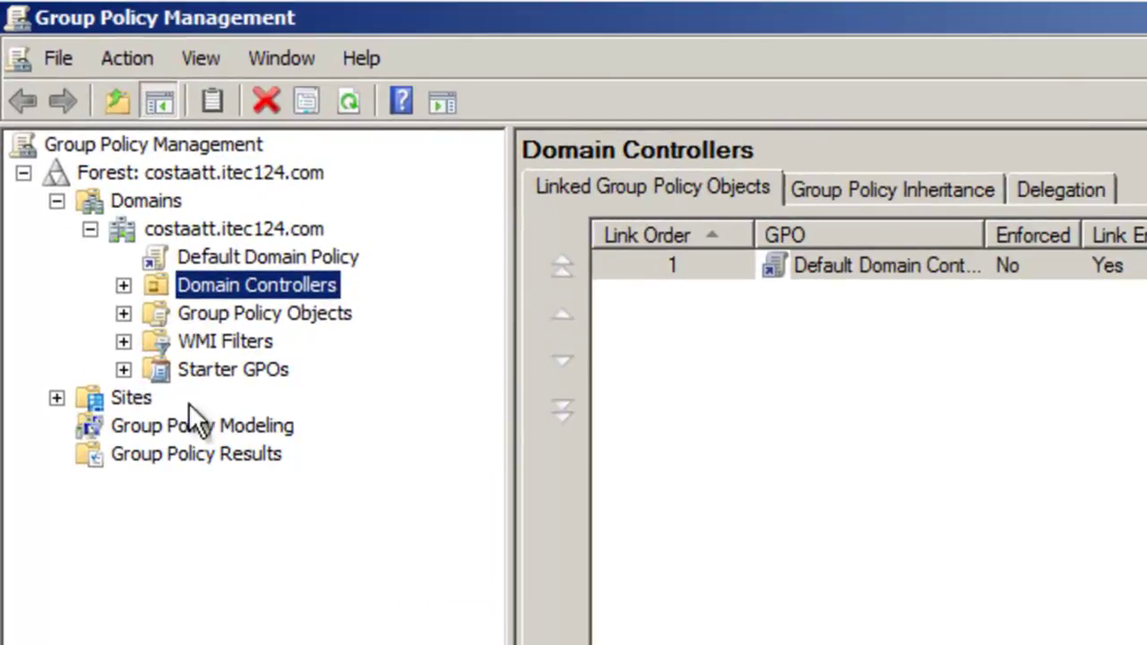
# Expand Domain Controllers and Group Policy Objects, then view costaatt.itec124.com's inherited policies
pyautogui.click(124, 287)
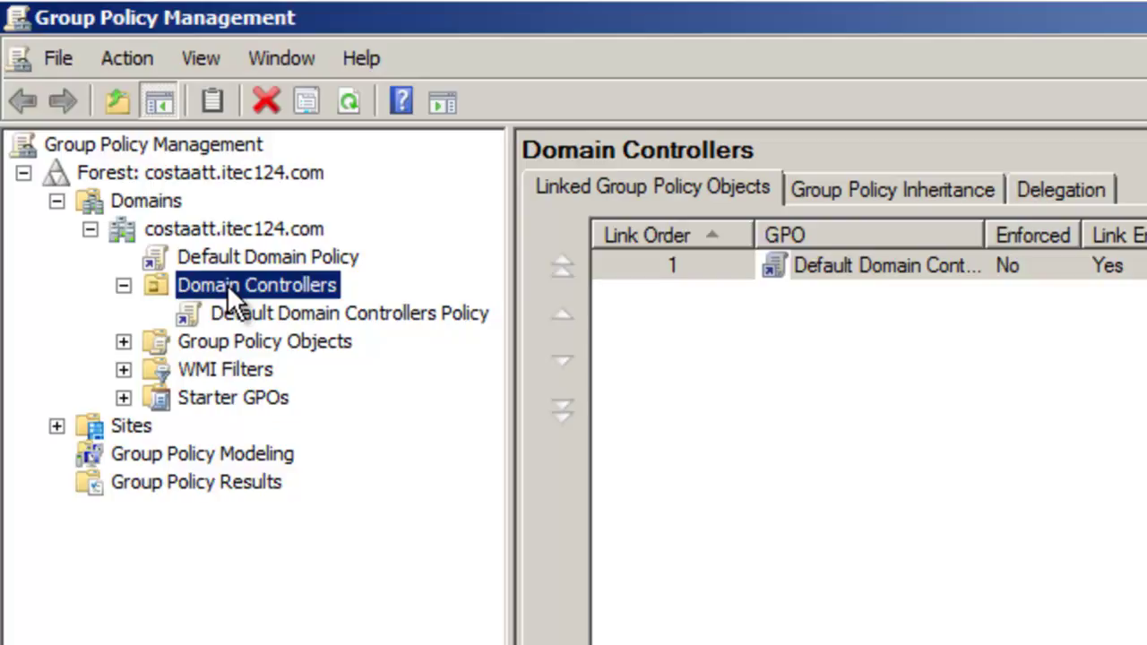
pyautogui.click(187, 230)
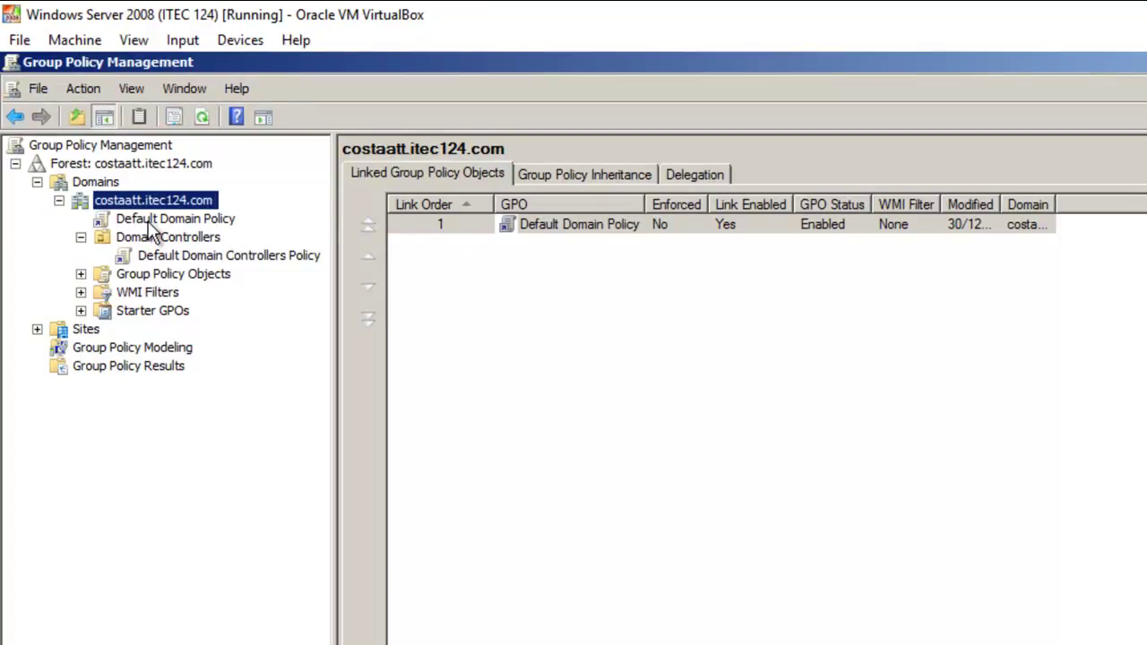
pyautogui.click(81, 273)
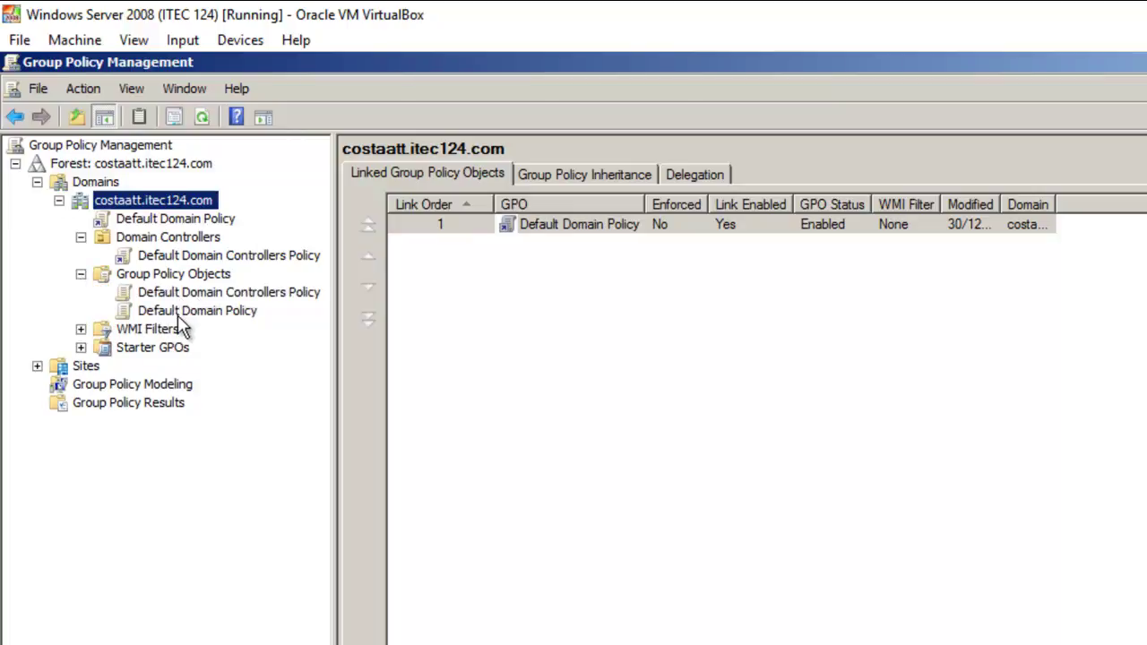
pyautogui.click(538, 176)
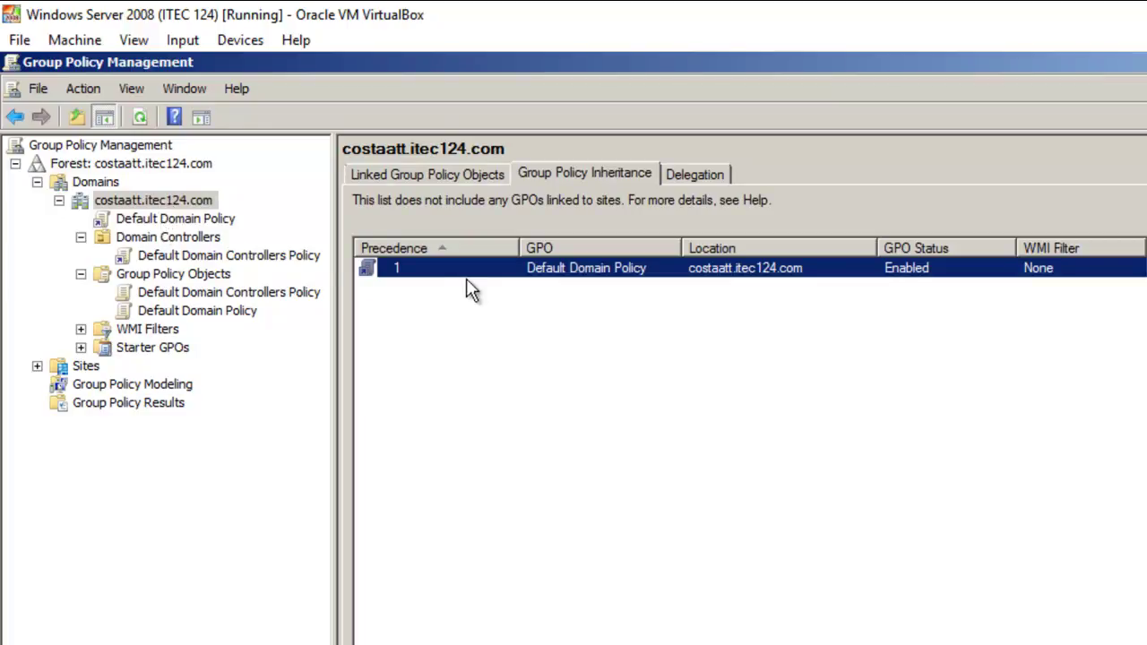
# Show Domain Controllers' inheritance with full GPO names visible: Default Domain Controllers Policy, then Default Domain Policy
pyautogui.click(176, 242)
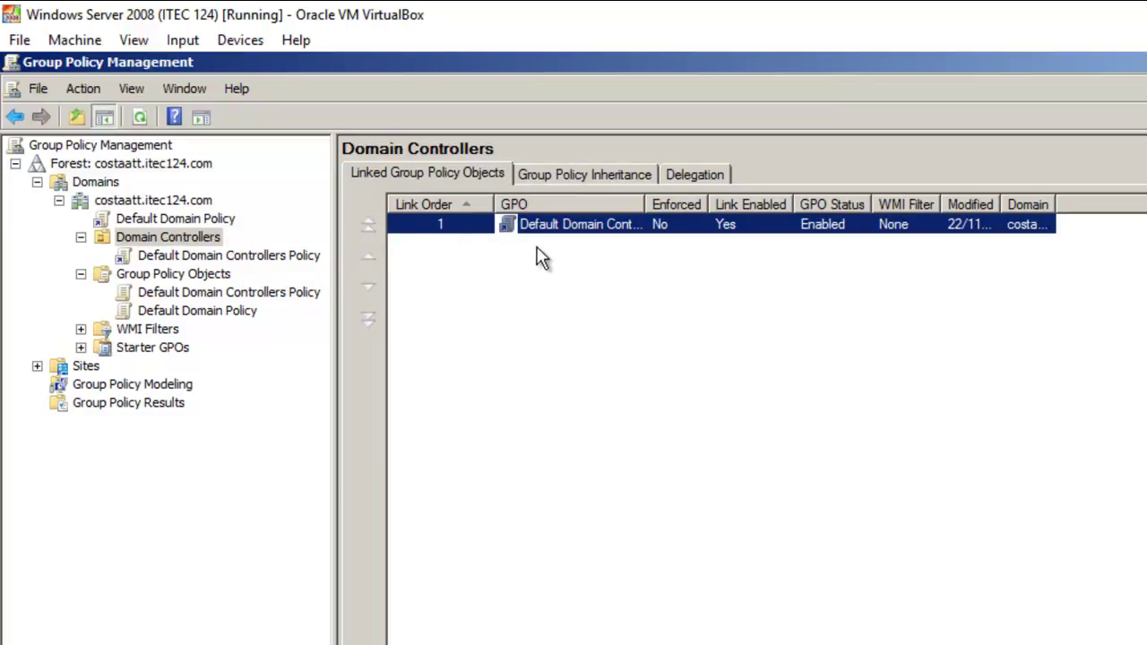
pyautogui.moveTo(643, 204); pyautogui.dragTo(701, 210)
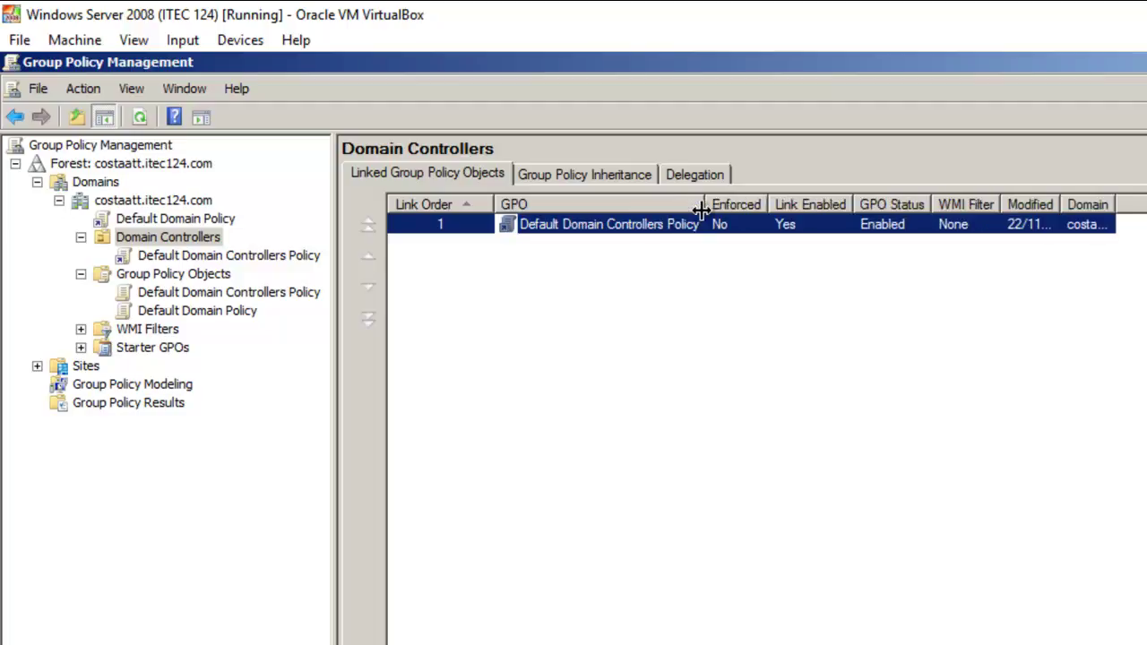
pyautogui.click(529, 179)
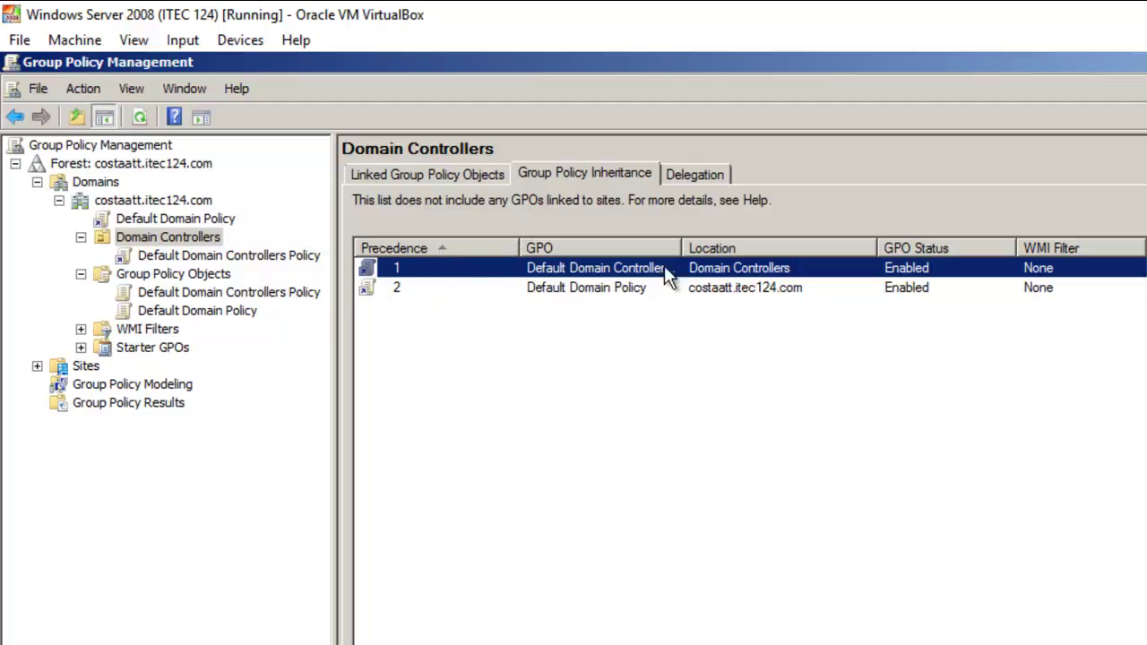
pyautogui.doubleClick(681, 248)
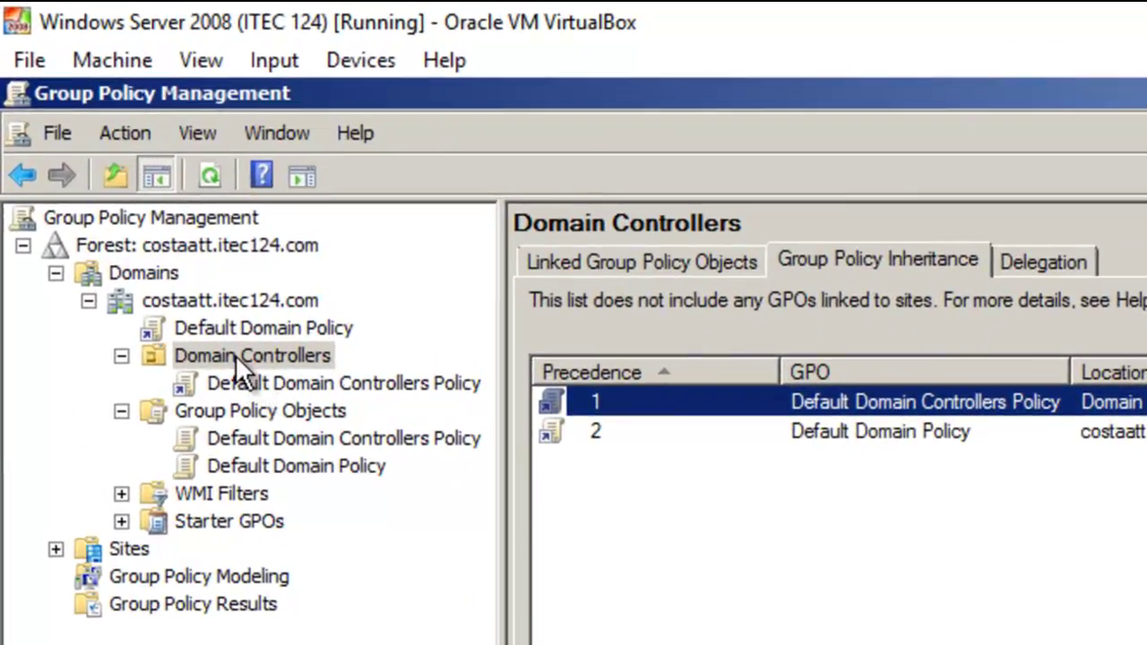
pyautogui.rightClick(235, 355)
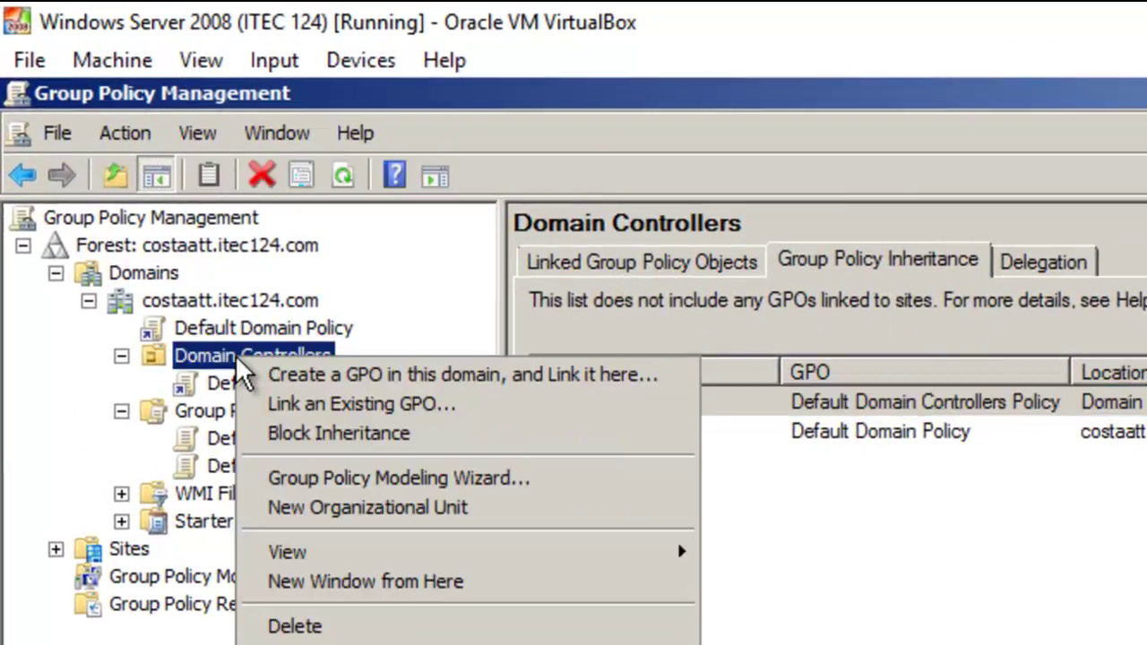
pyautogui.click(266, 432)
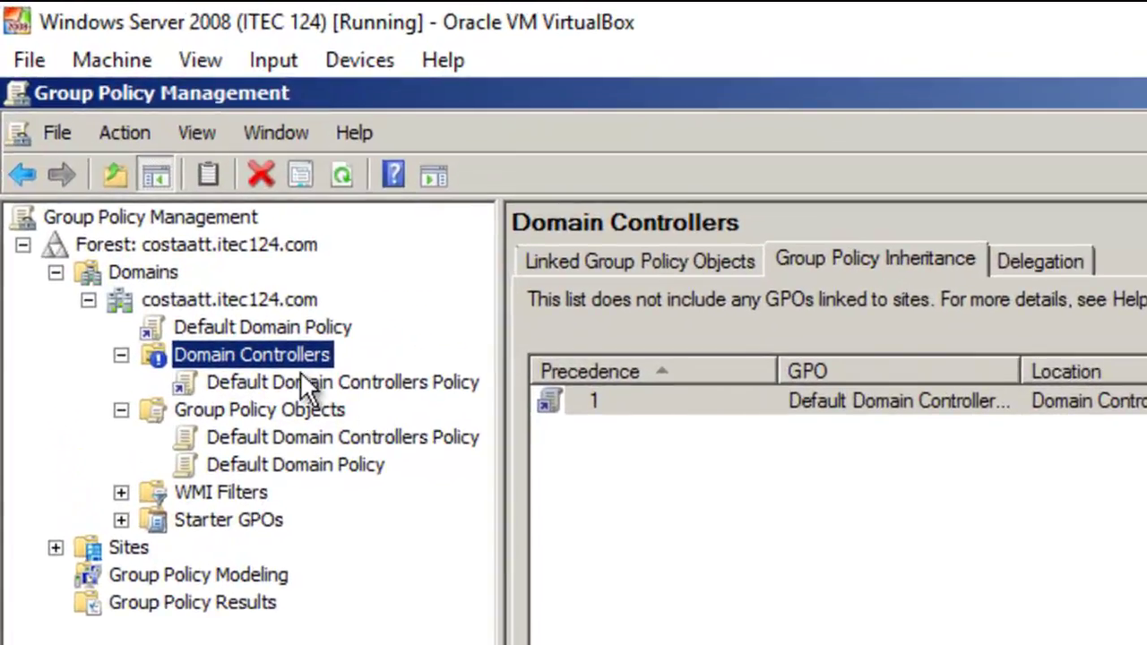
pyautogui.rightClick(271, 349)
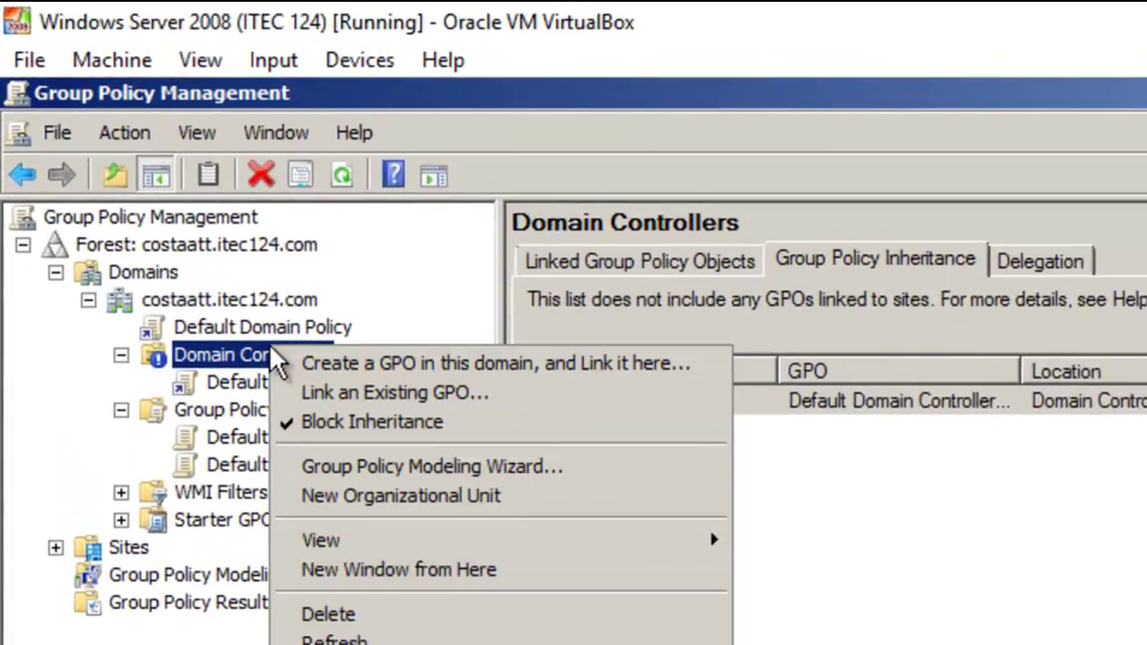
pyautogui.click(319, 429)
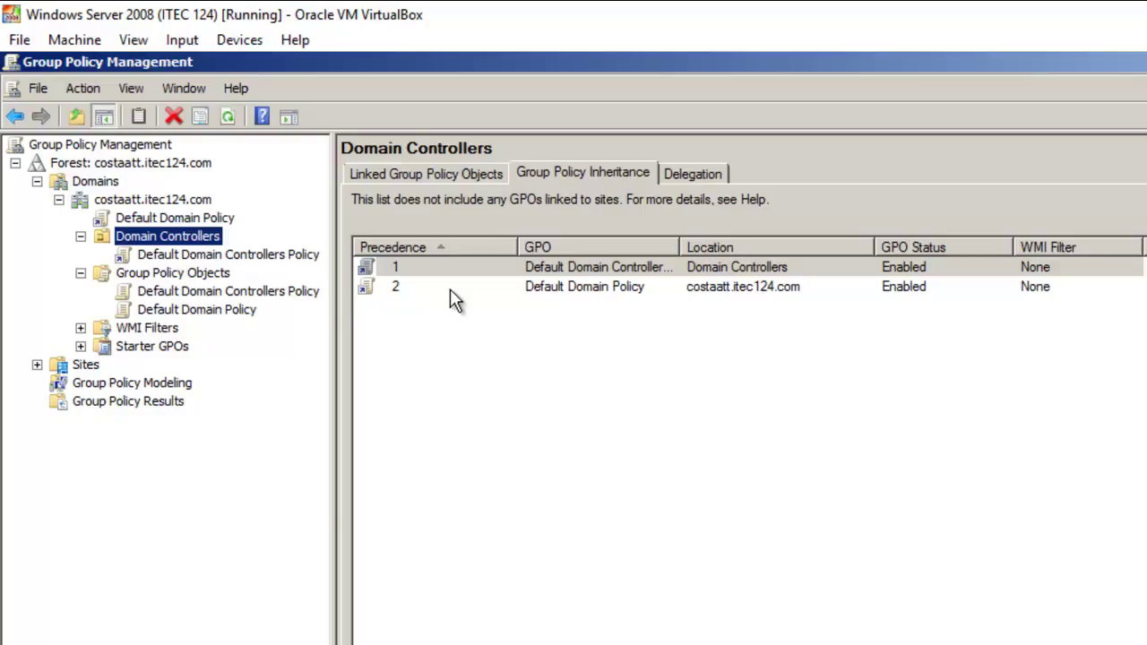
pyautogui.click(799, 572)
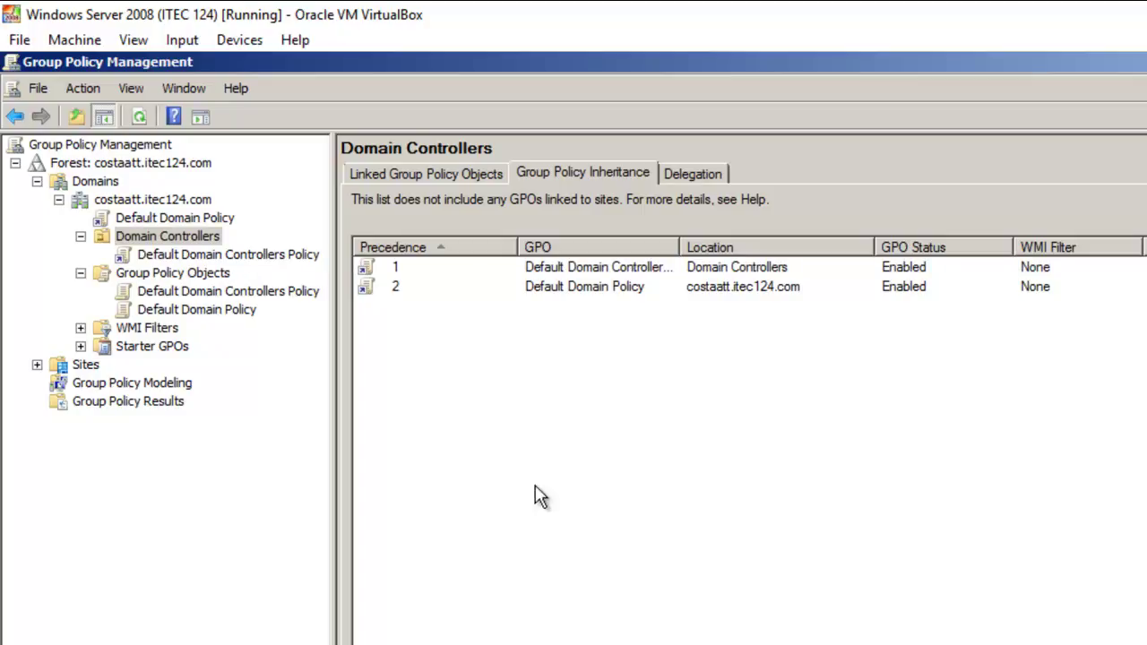
# Add OU 'LividLeon Settings' under costaatt.itec124.com and view its inherited Default Domain Policy
pyautogui.rightClick(145, 213)
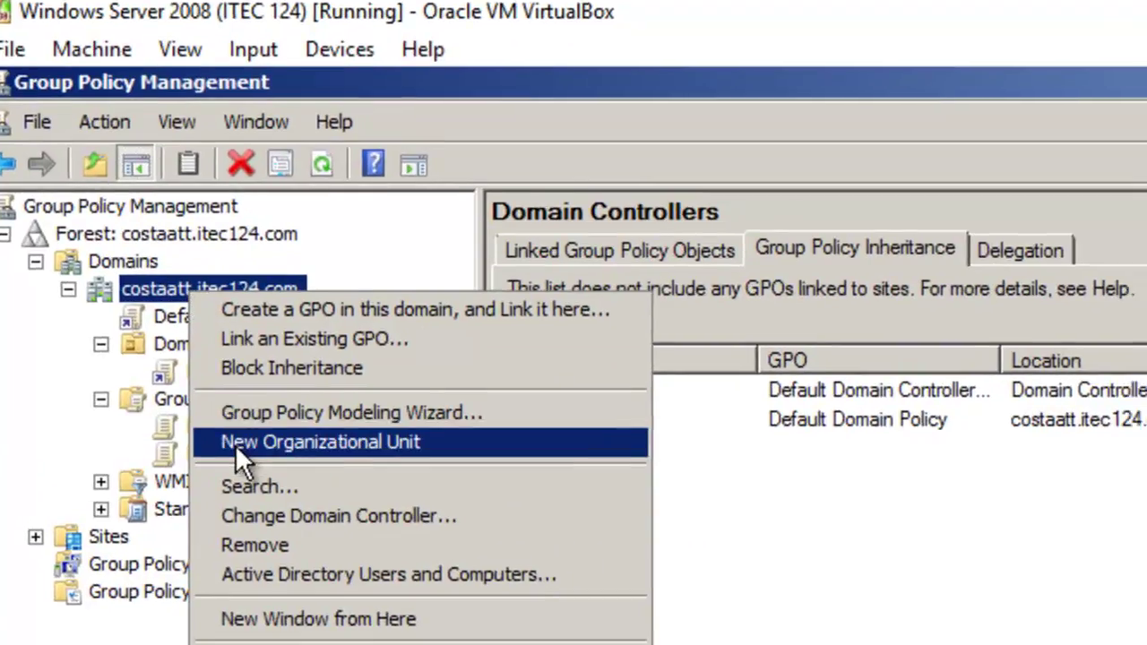
pyautogui.click(255, 454)
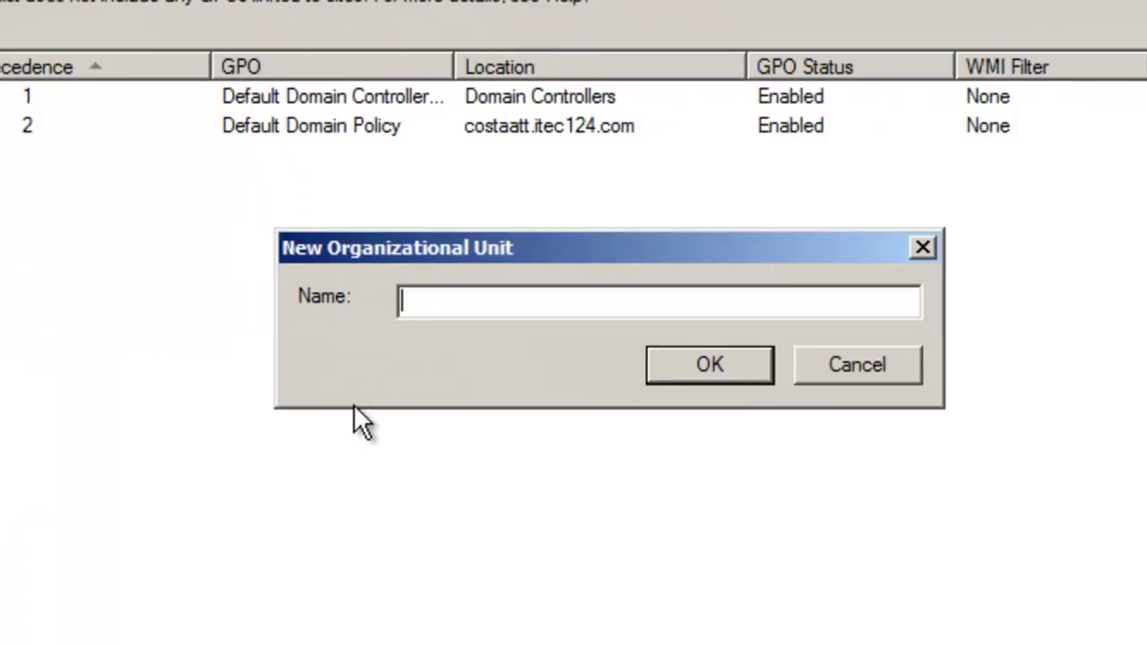
pyautogui.write('LividL')
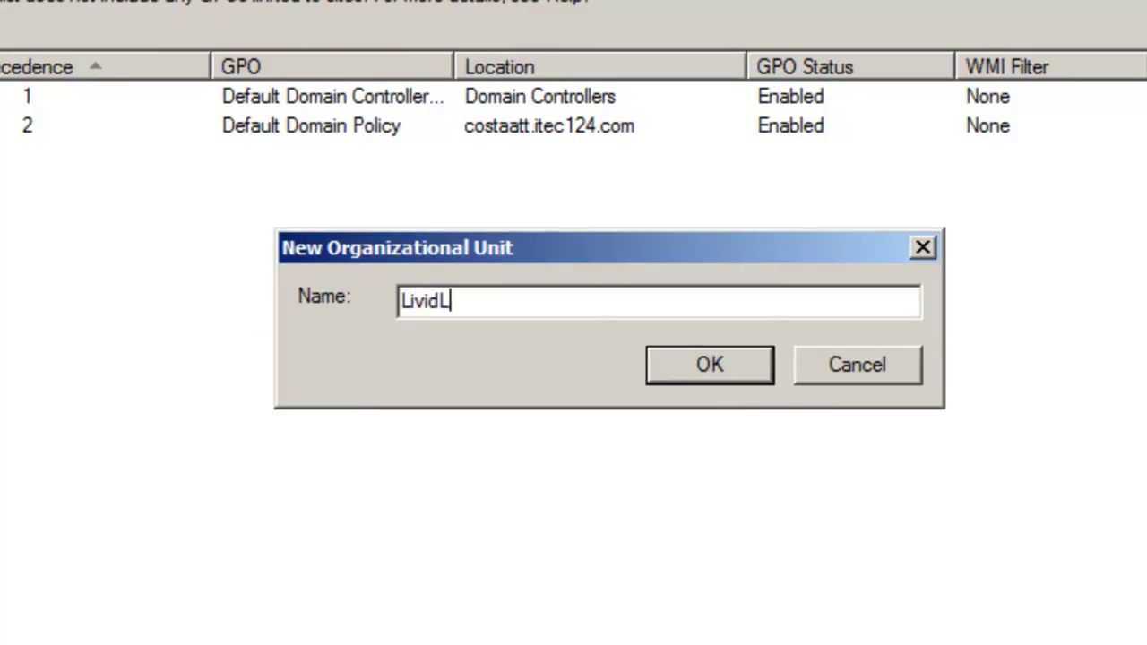
pyautogui.write('eon ')
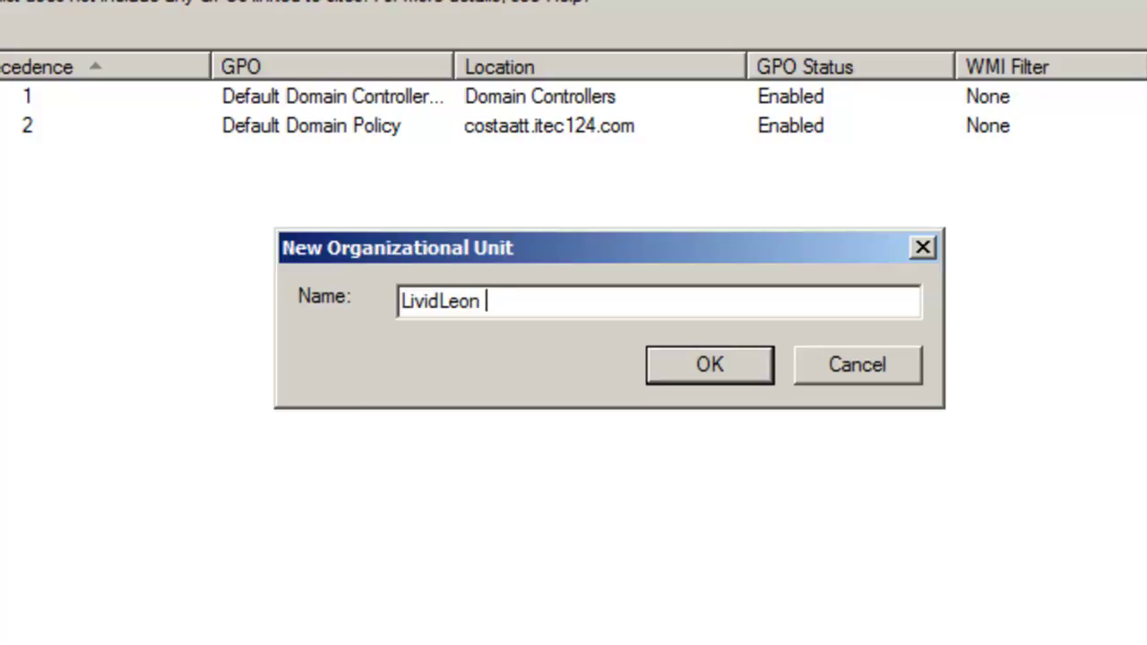
pyautogui.write('Setting')
pyautogui.write('s')
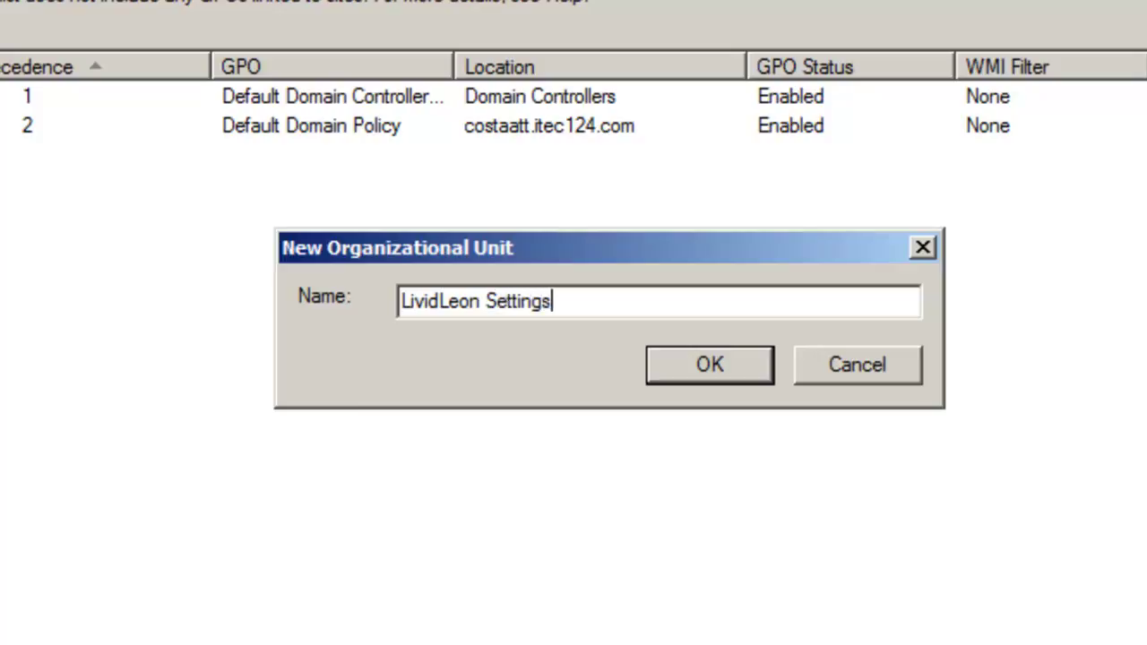
pyautogui.click(698, 352)
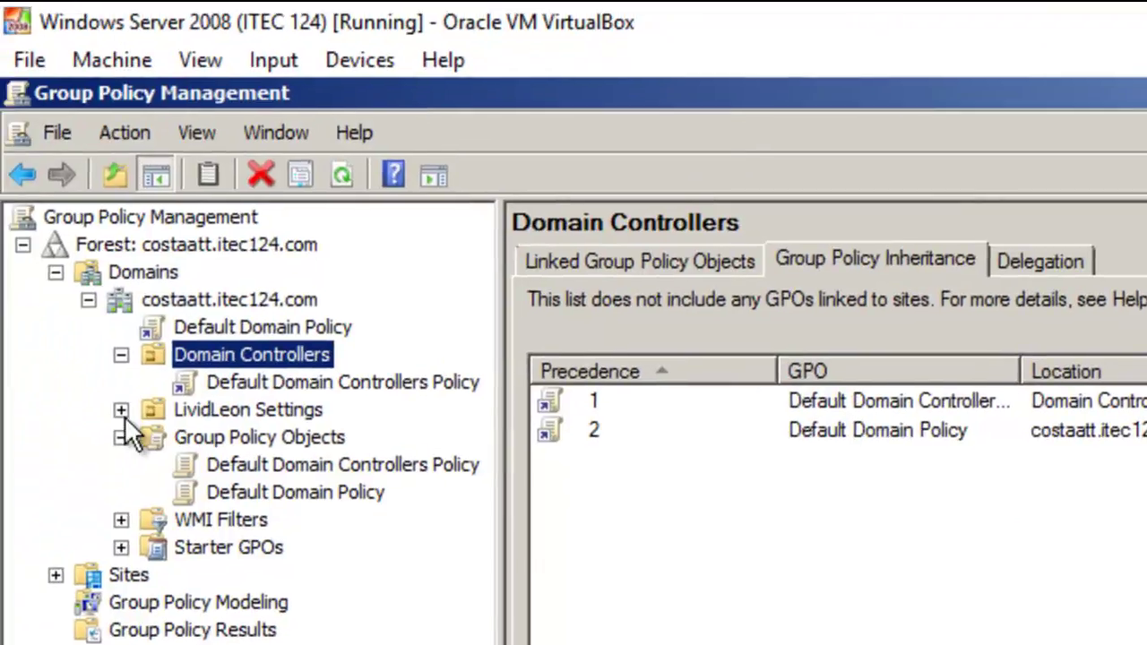
pyautogui.click(122, 413)
pyautogui.click(237, 413)
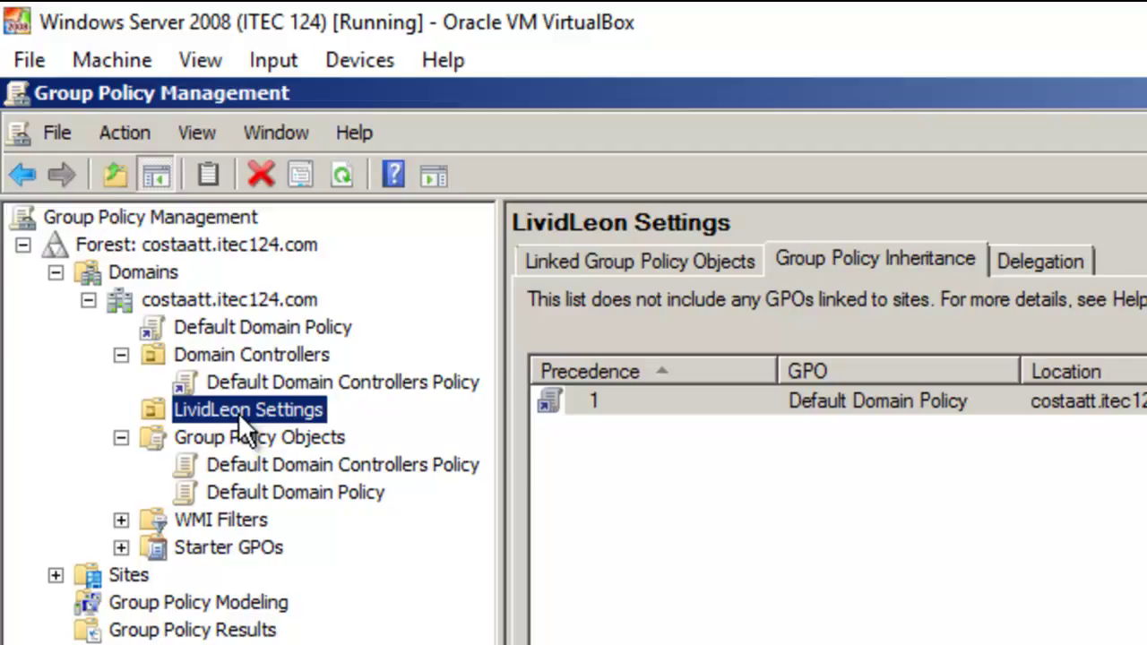
# Create a child OU named 'LividLeon Admin' inside LividLeon Settings
pyautogui.rightClick(239, 412)
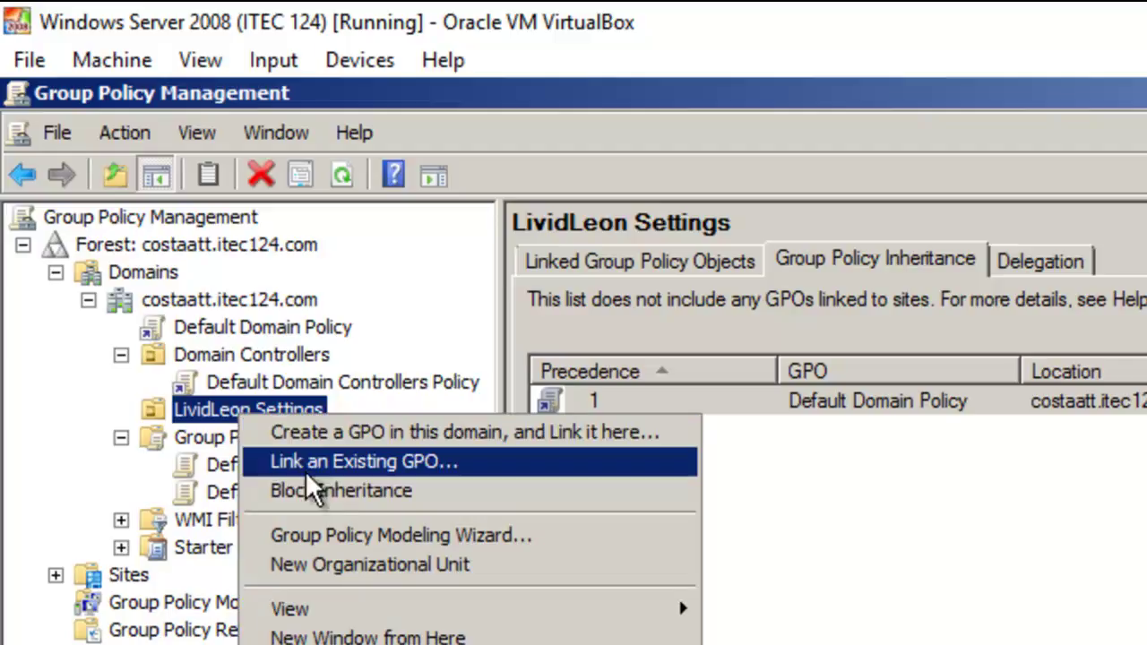
pyautogui.click(327, 565)
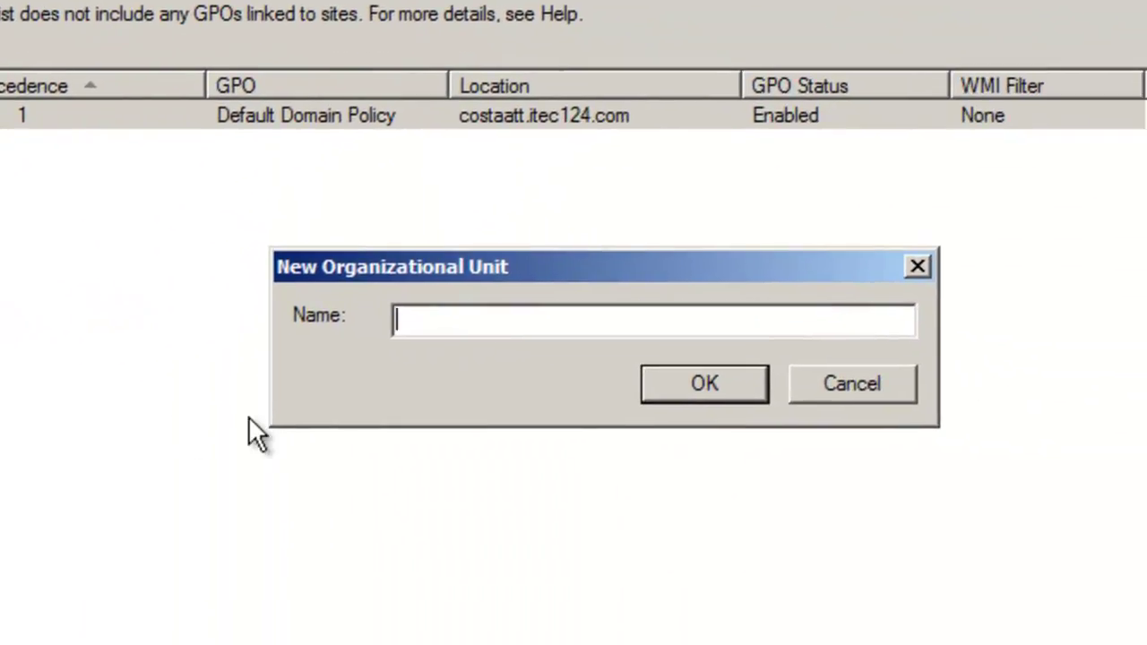
pyautogui.write('LividL')
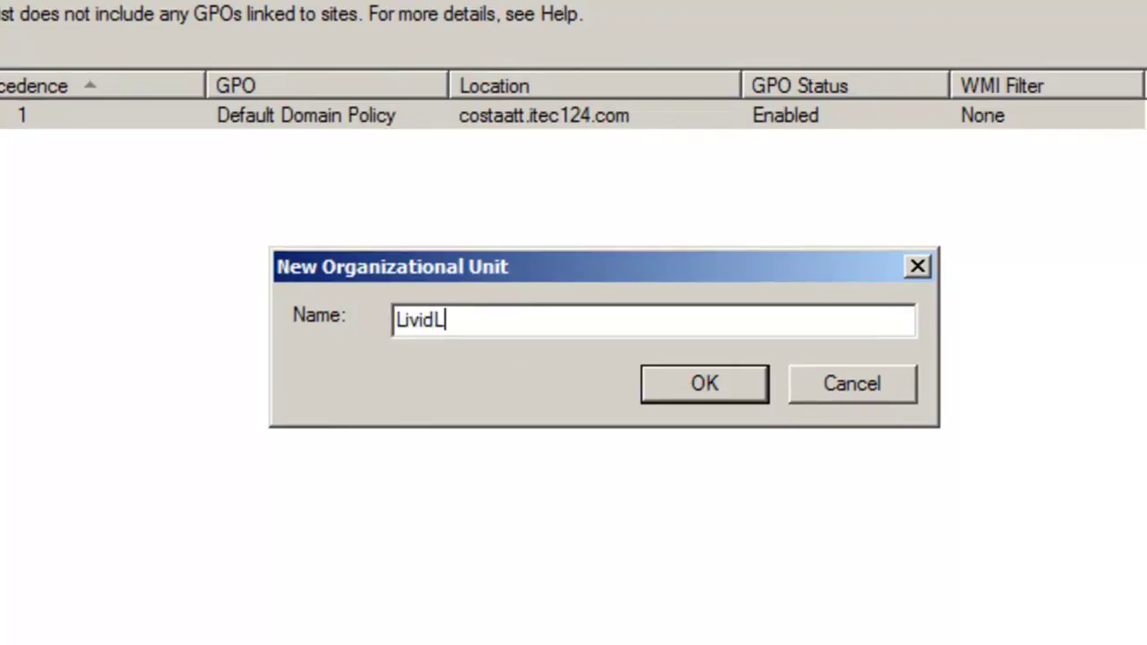
pyautogui.write('eon Admin')
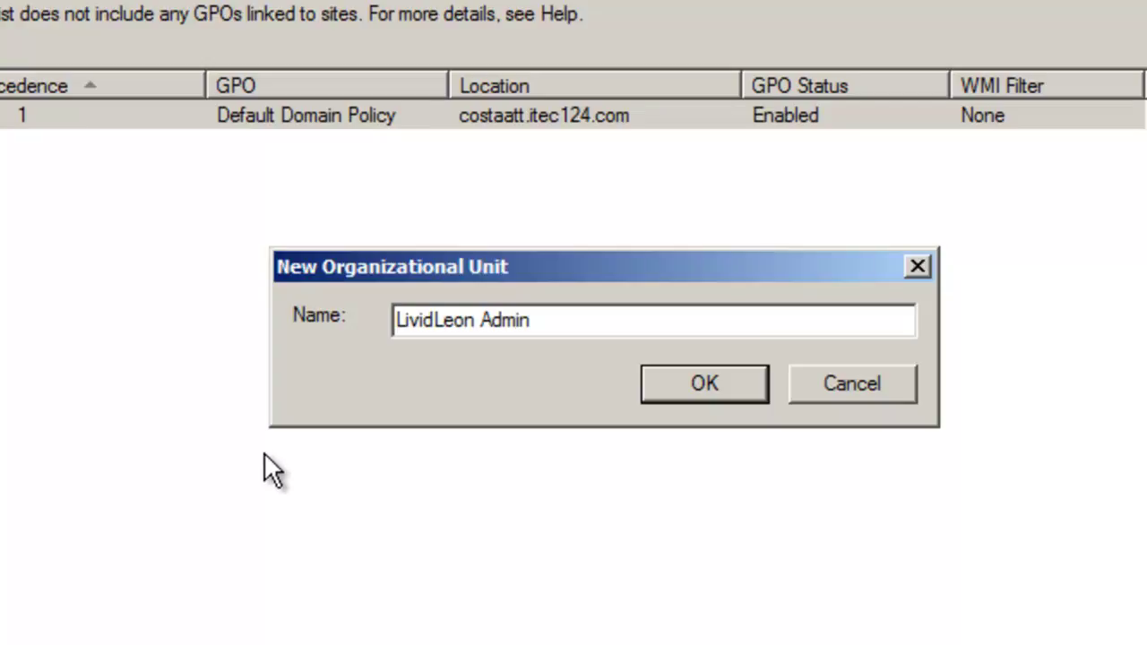
pyautogui.click(717, 384)
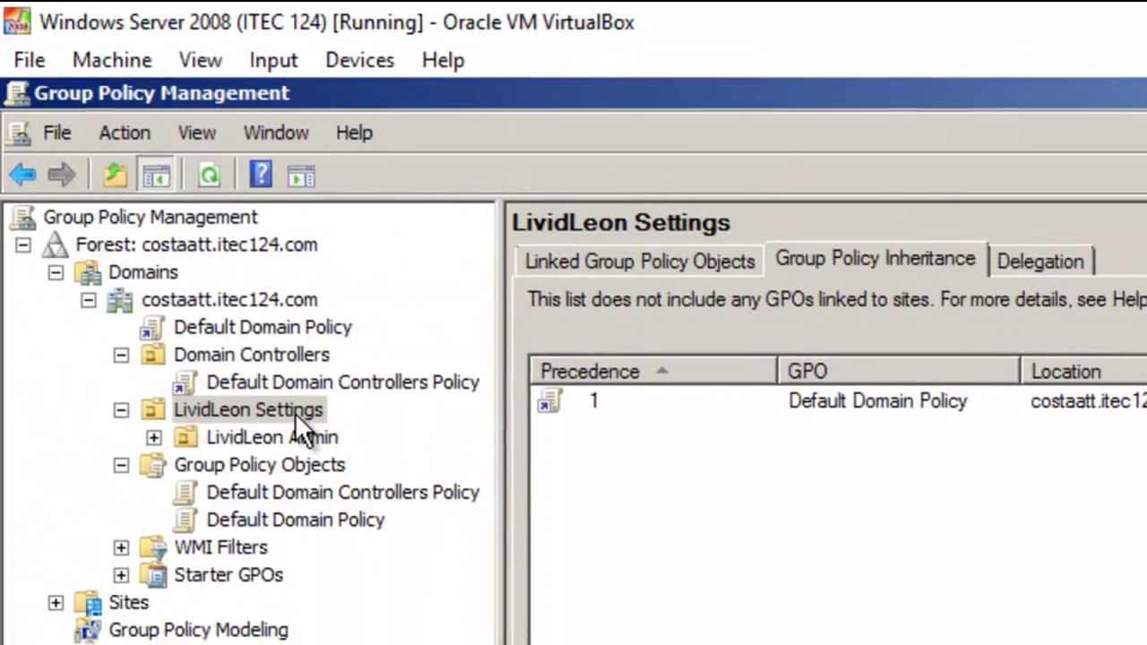
# Create a second child OU named 'LividLeon User' inside LividLeon Settings
pyautogui.rightClick(295, 412)
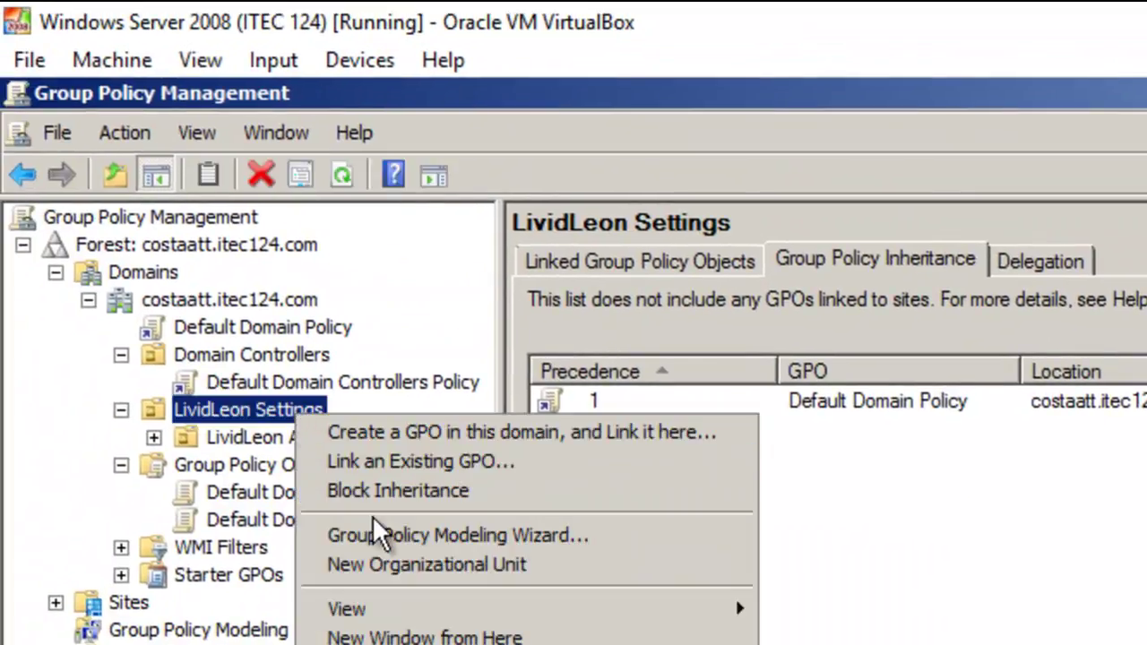
pyautogui.click(456, 563)
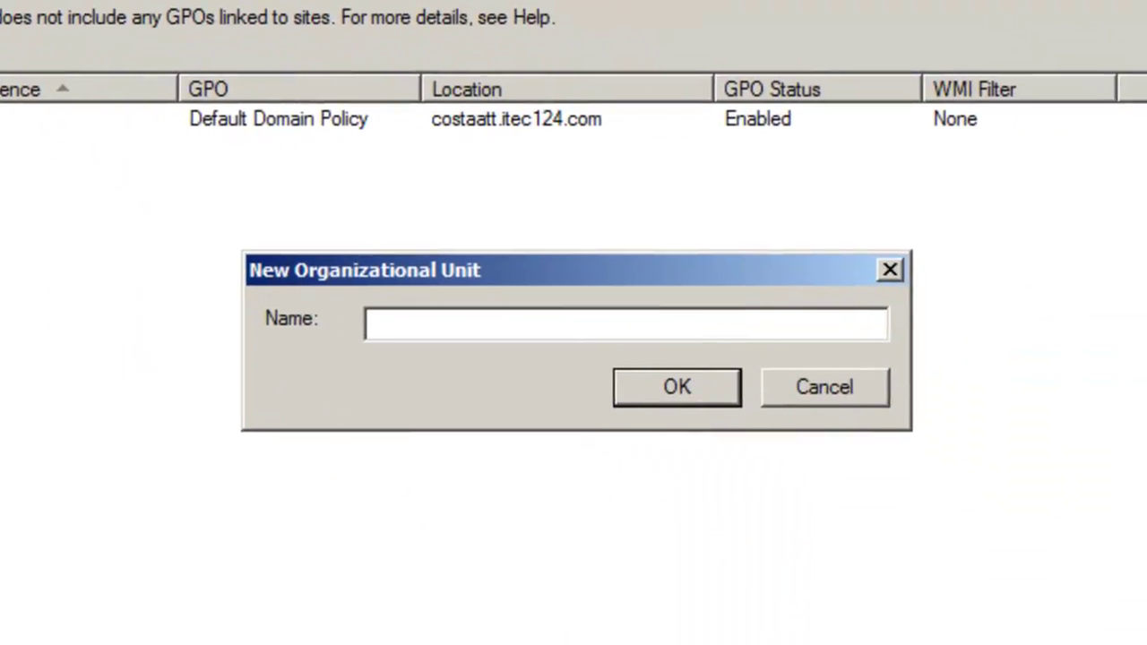
pyautogui.write('LividLeon ')
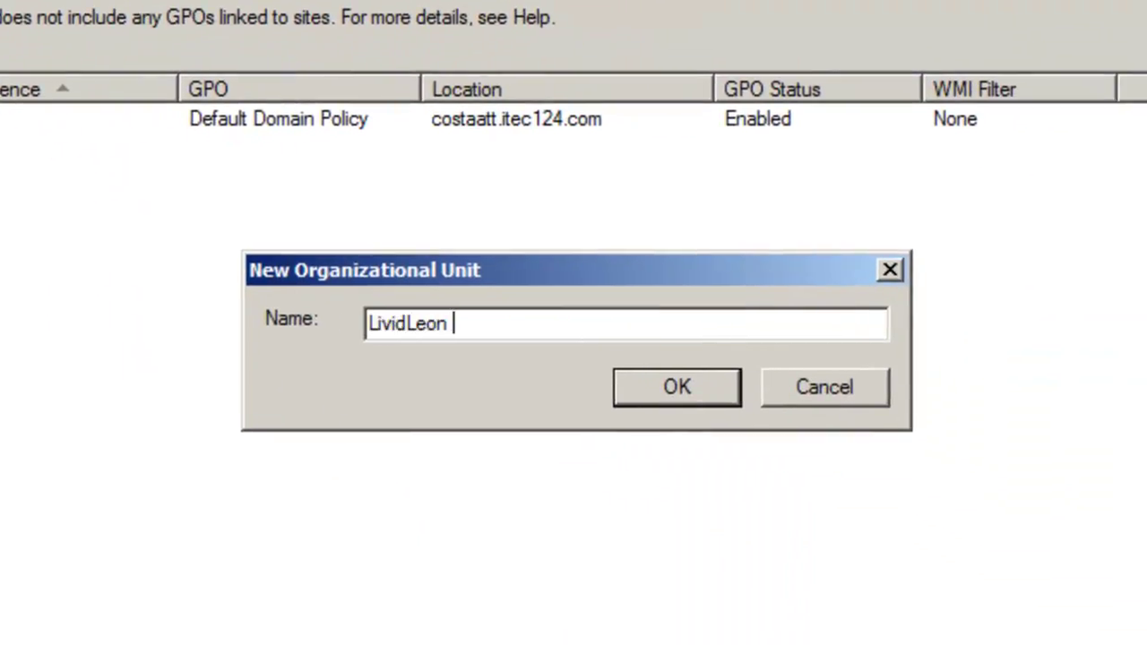
pyautogui.write('User')
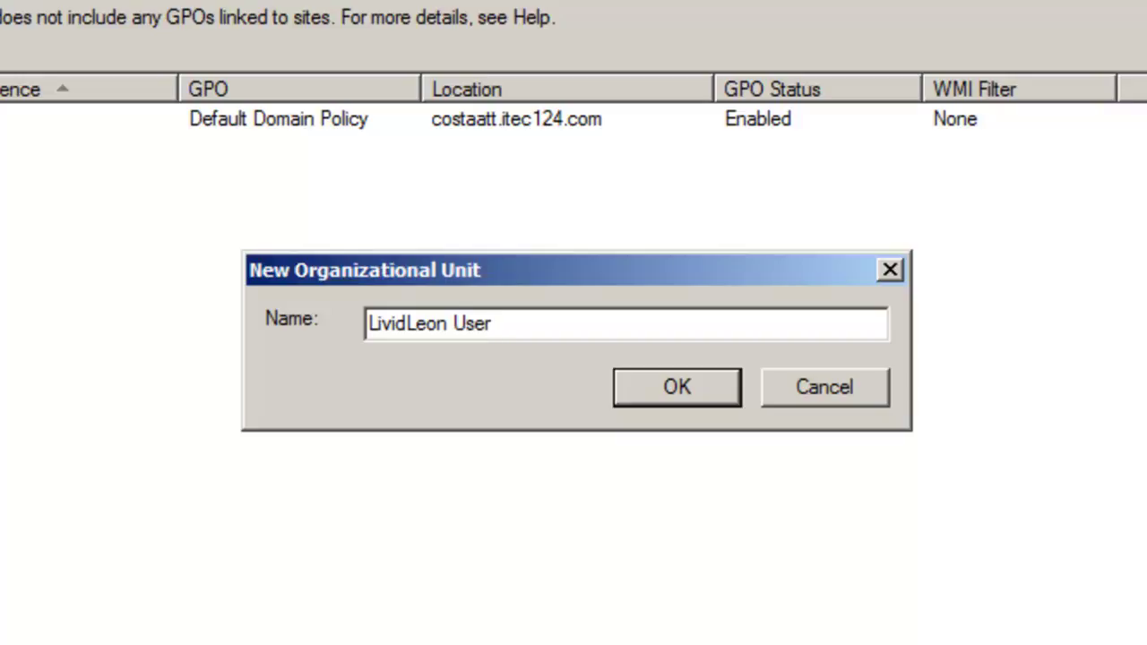
pyautogui.click(671, 399)
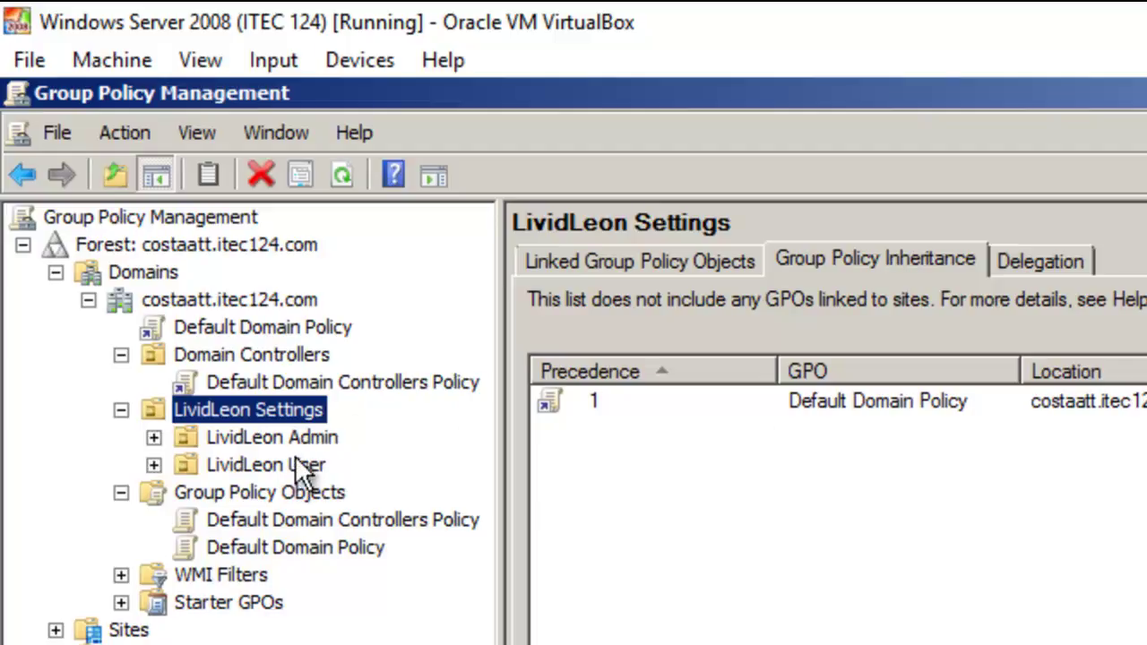
pyautogui.click(1044, 536)
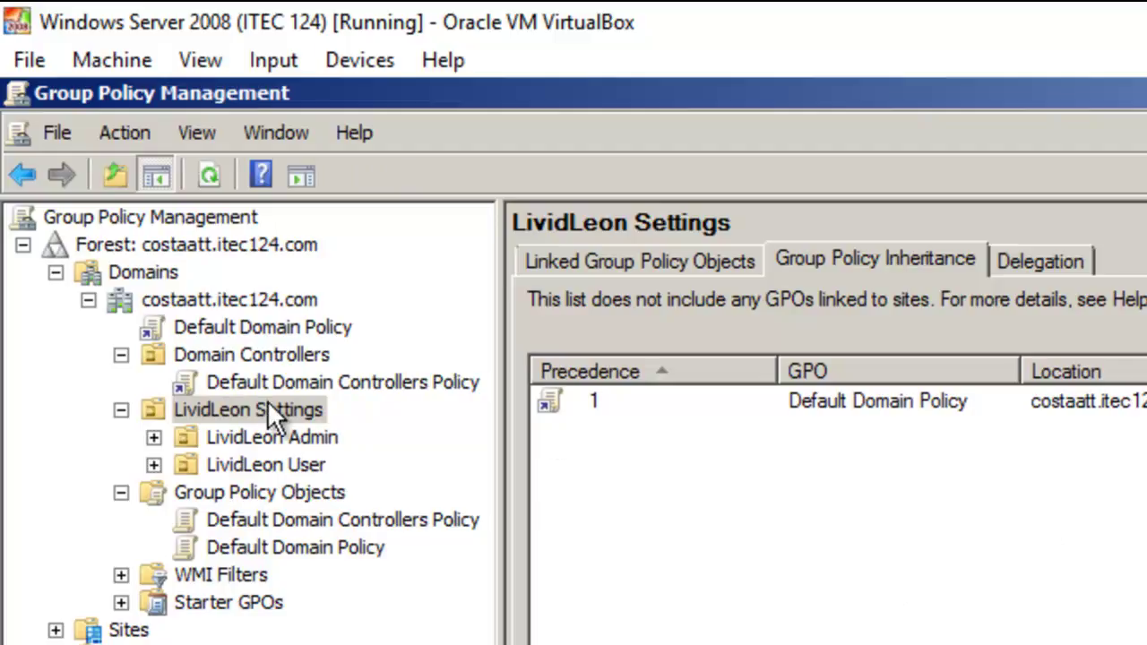
# Create a GPO named 'No Windows Update' and link it to LividLeon Settings
pyautogui.rightClick(248, 407)
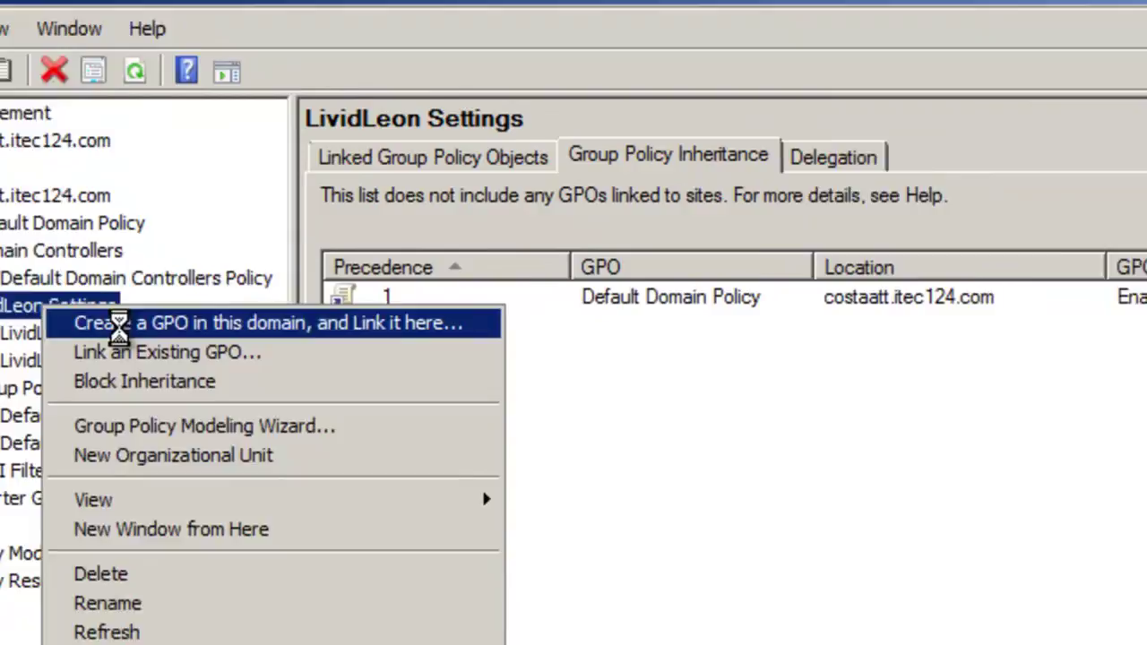
pyautogui.click(326, 430)
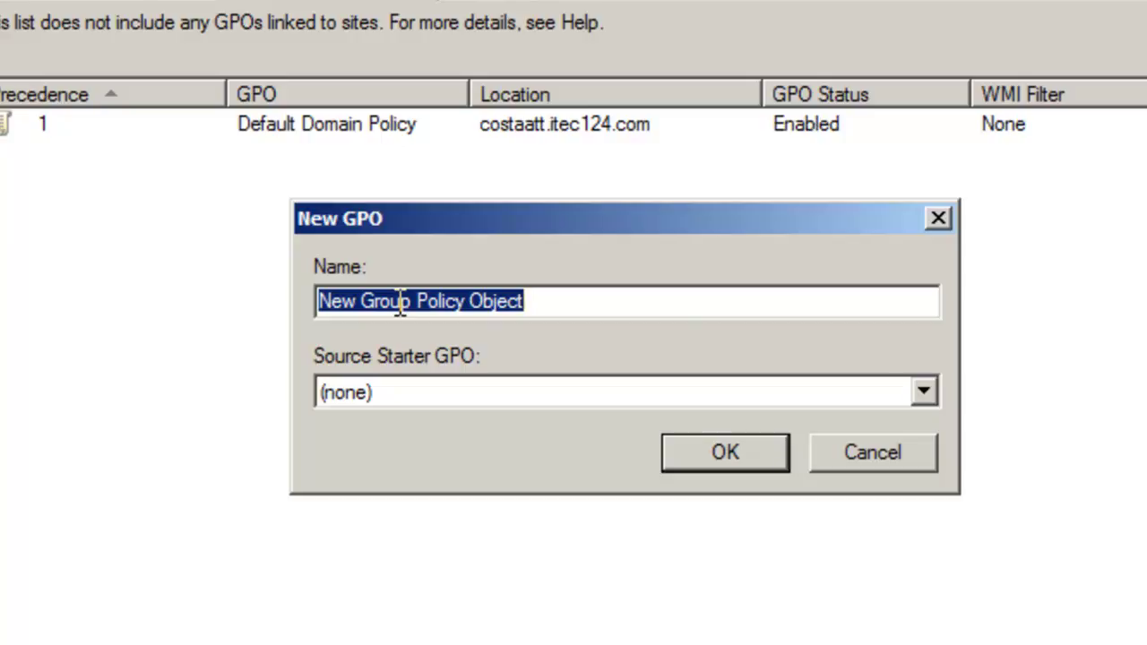
pyautogui.write('No Wind')
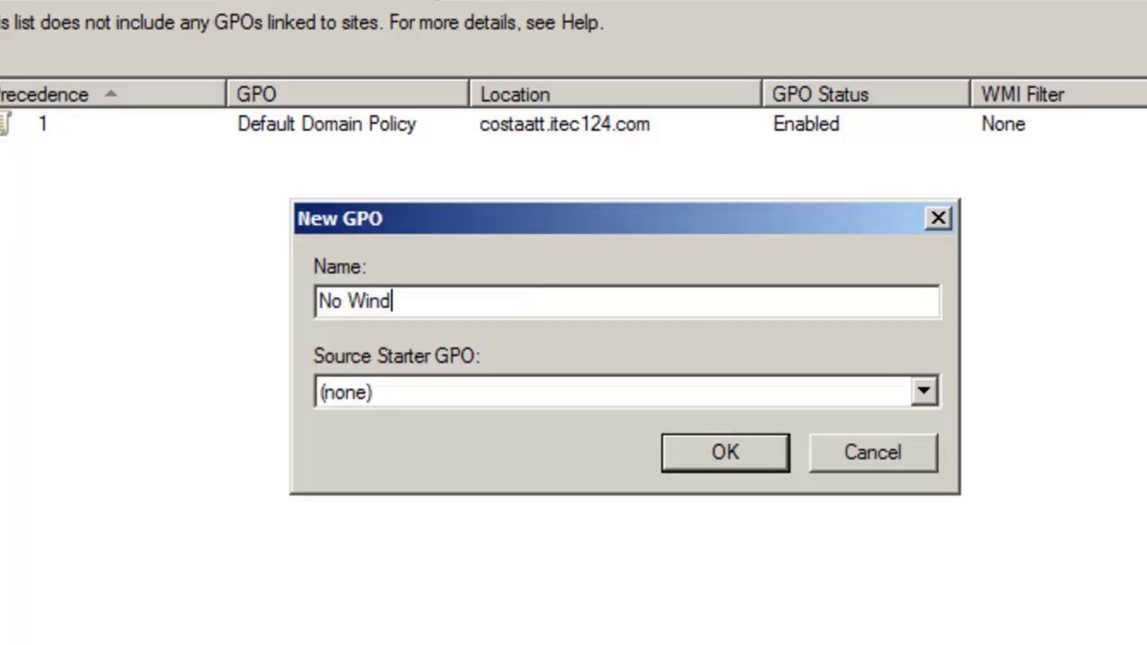
pyautogui.write('ows Update')
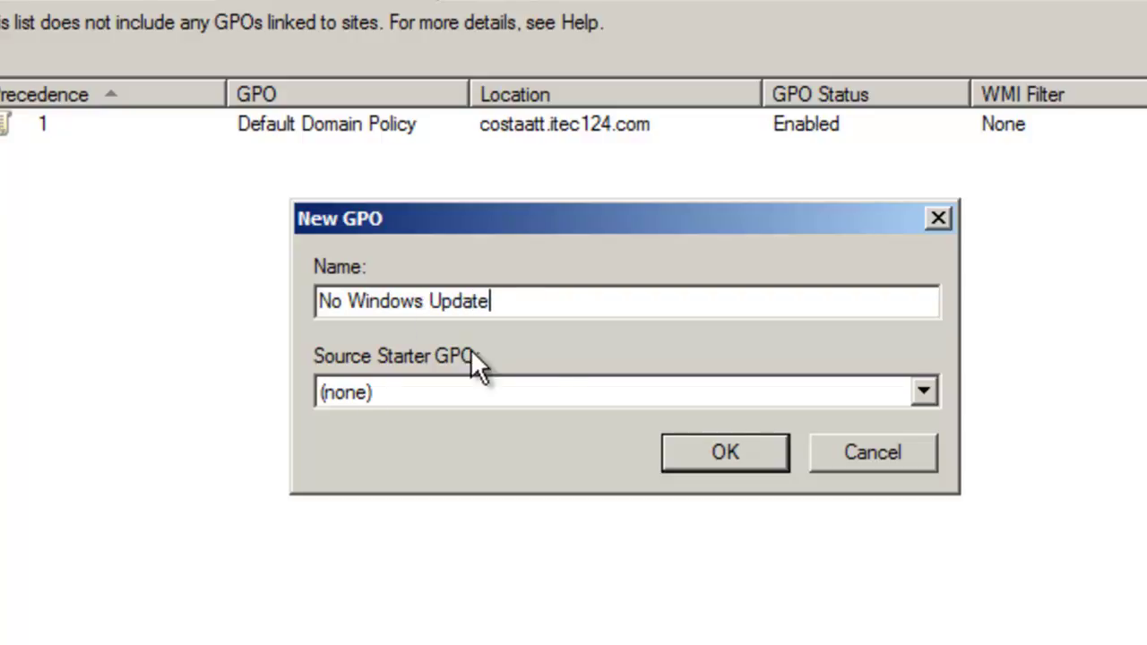
pyautogui.click(721, 452)
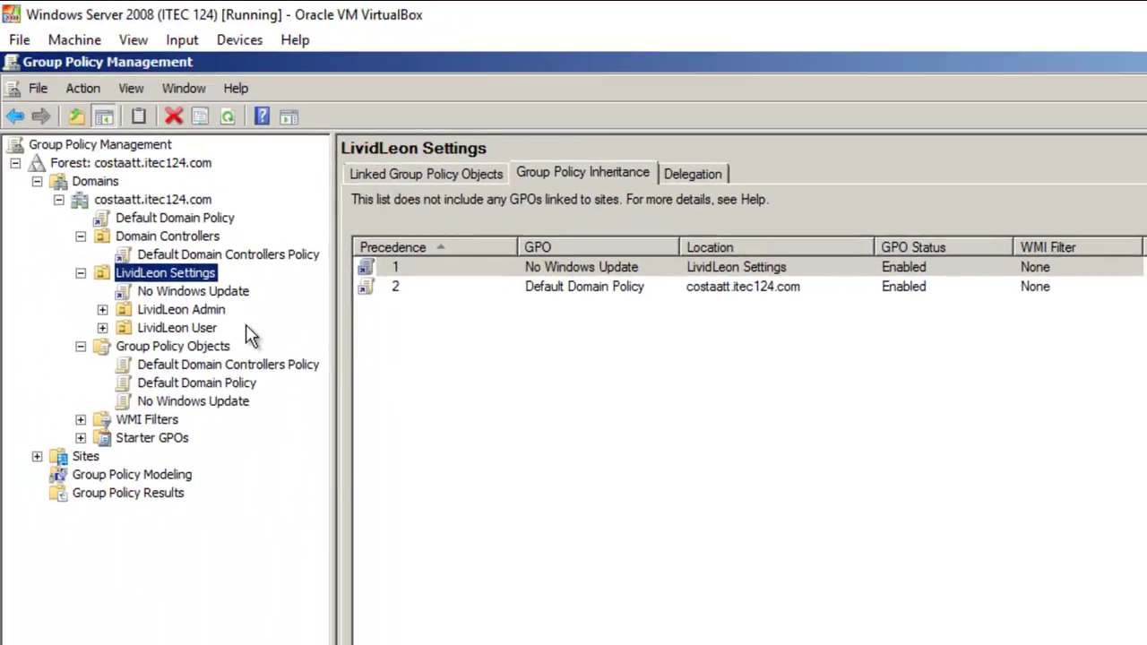
# Check LividLeon Admin and User inheritance, then select the No Windows Update link, dismissing warnings
pyautogui.click(195, 313)
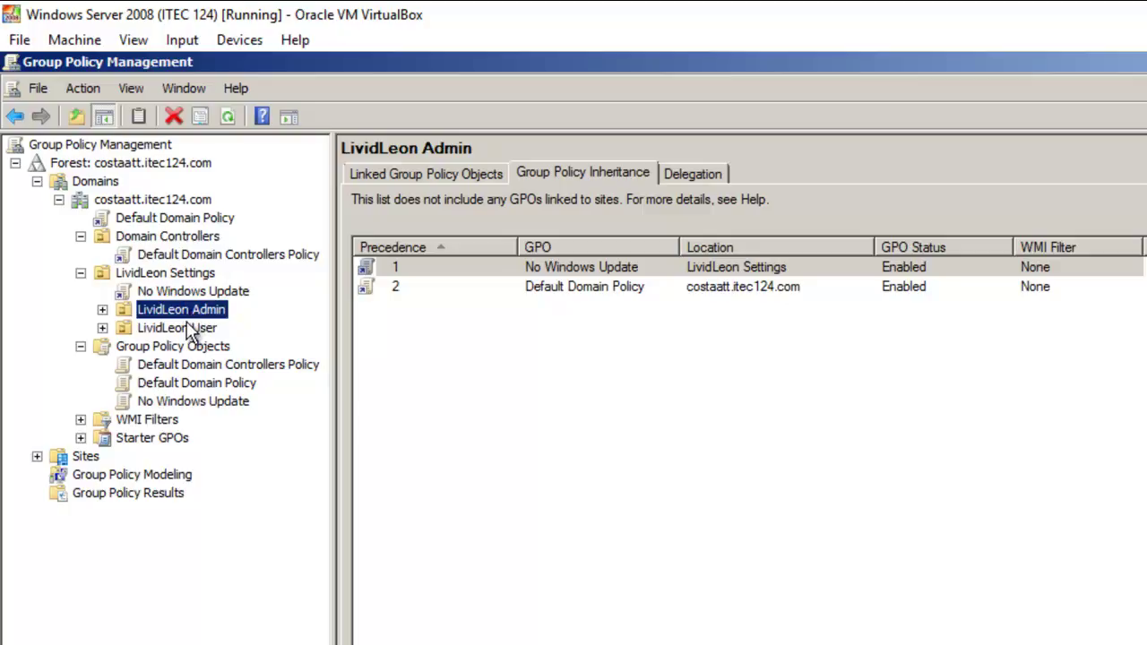
pyautogui.click(190, 332)
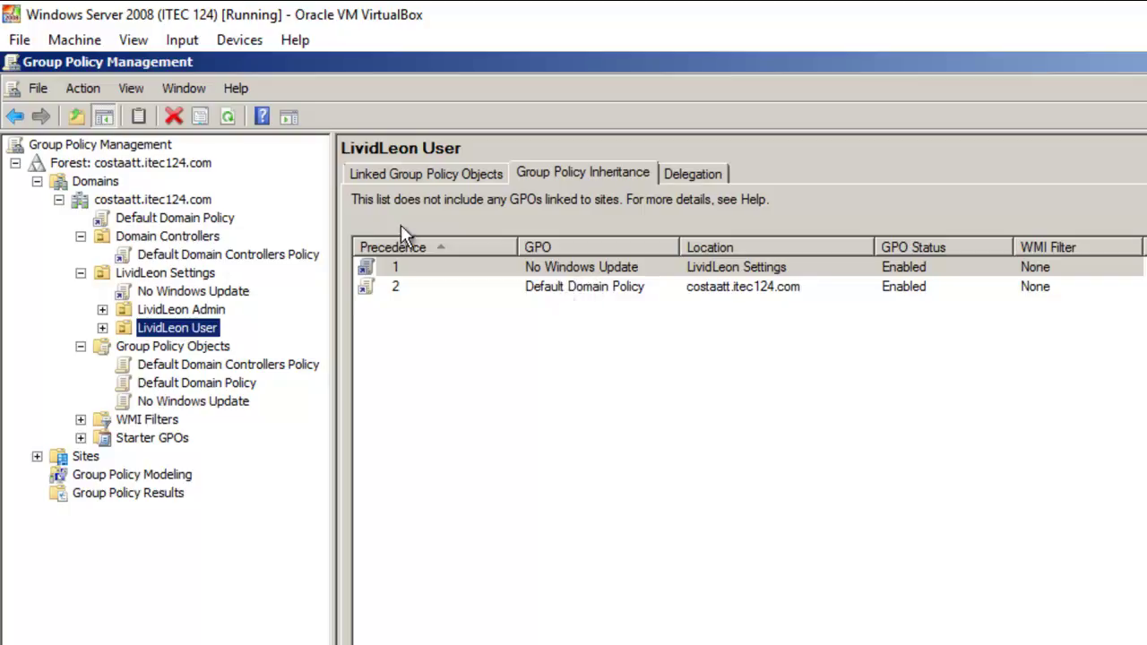
pyautogui.click(191, 294)
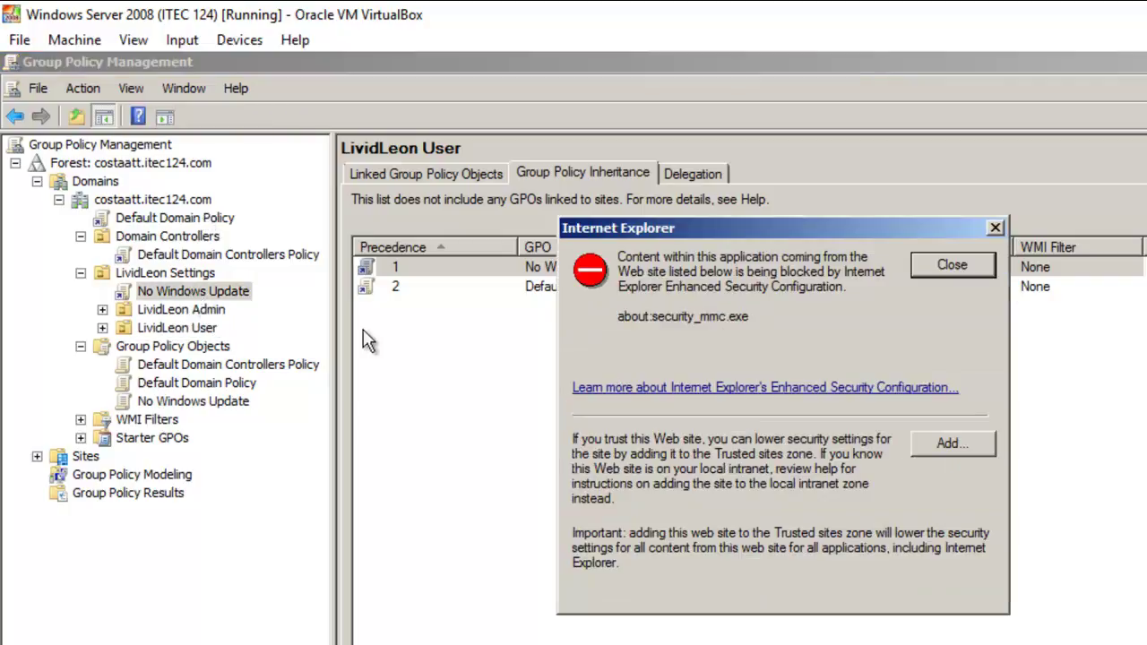
pyautogui.click(974, 264)
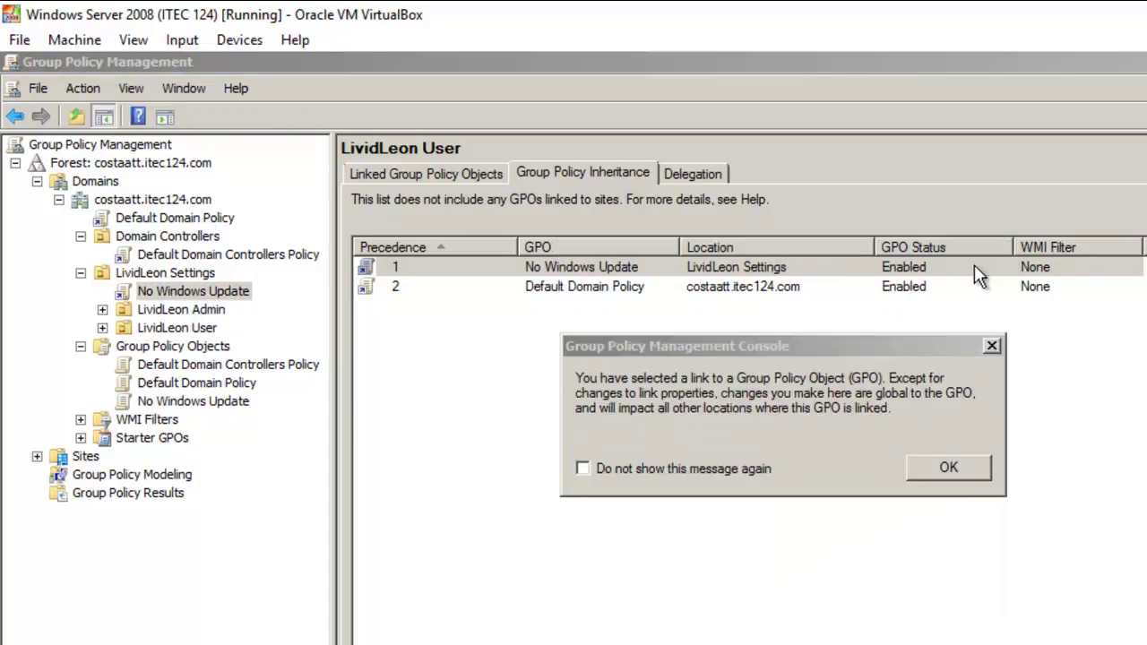
pyautogui.click(993, 344)
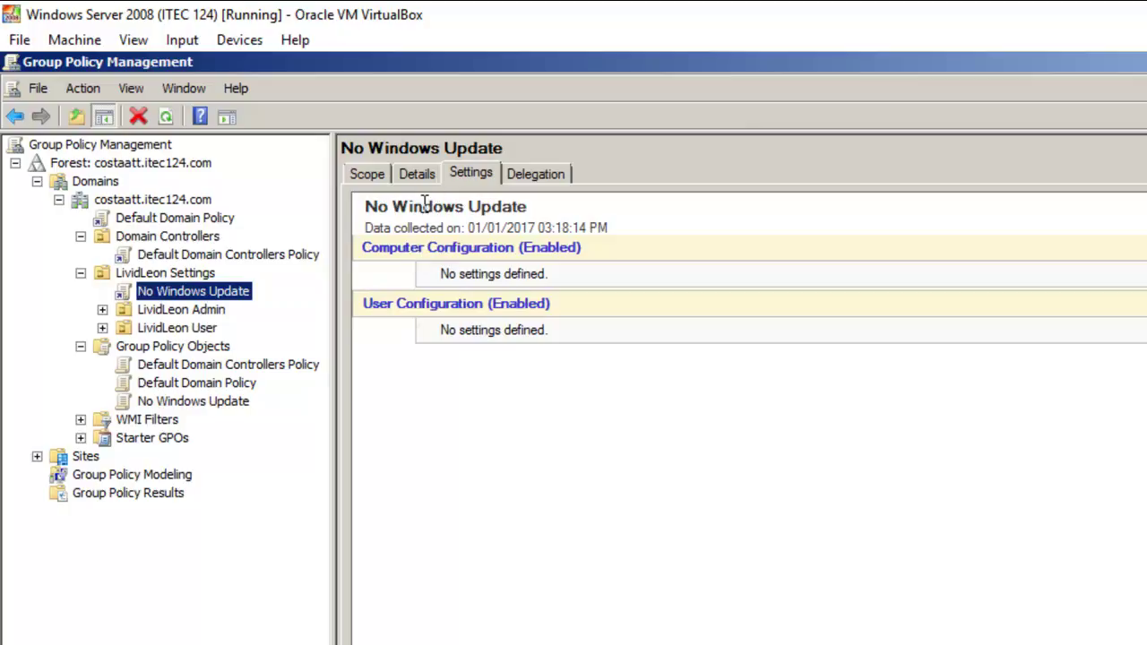
# Edit the No Windows Update GPO and browse its Computer and User Configuration branches
pyautogui.rightClick(206, 292)
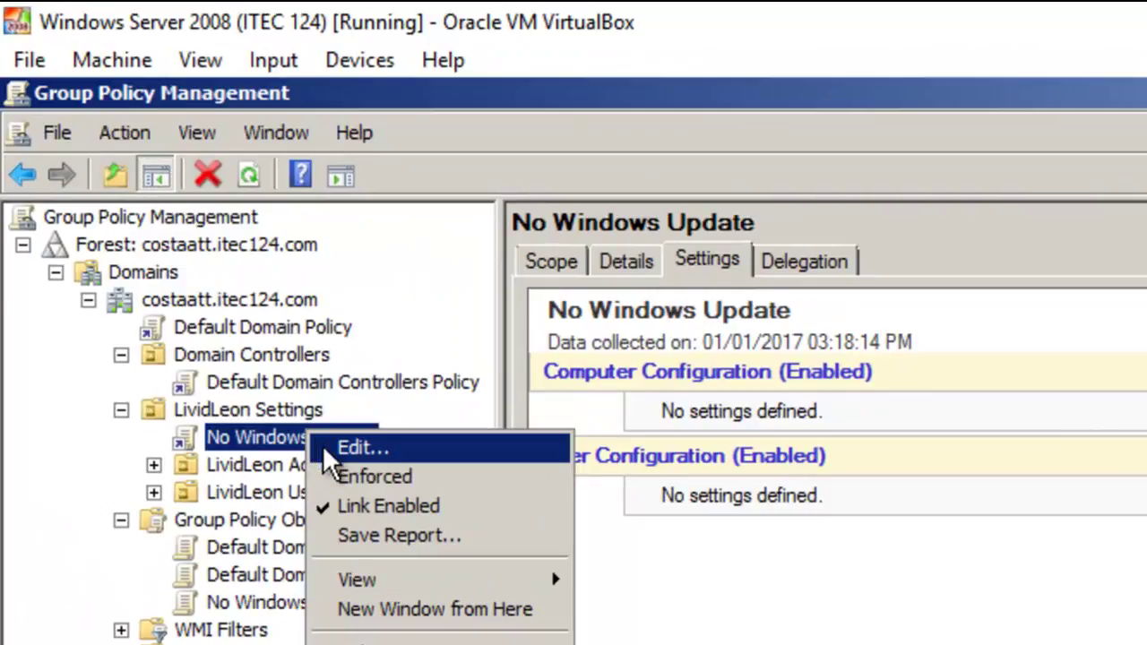
pyautogui.click(323, 445)
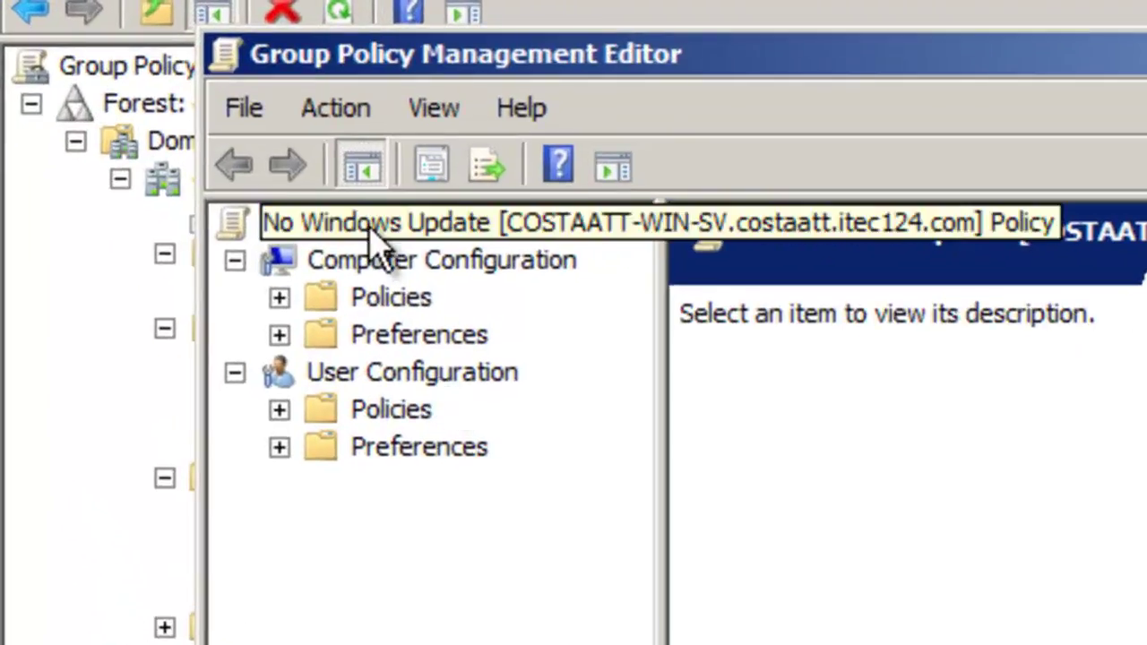
pyautogui.click(365, 269)
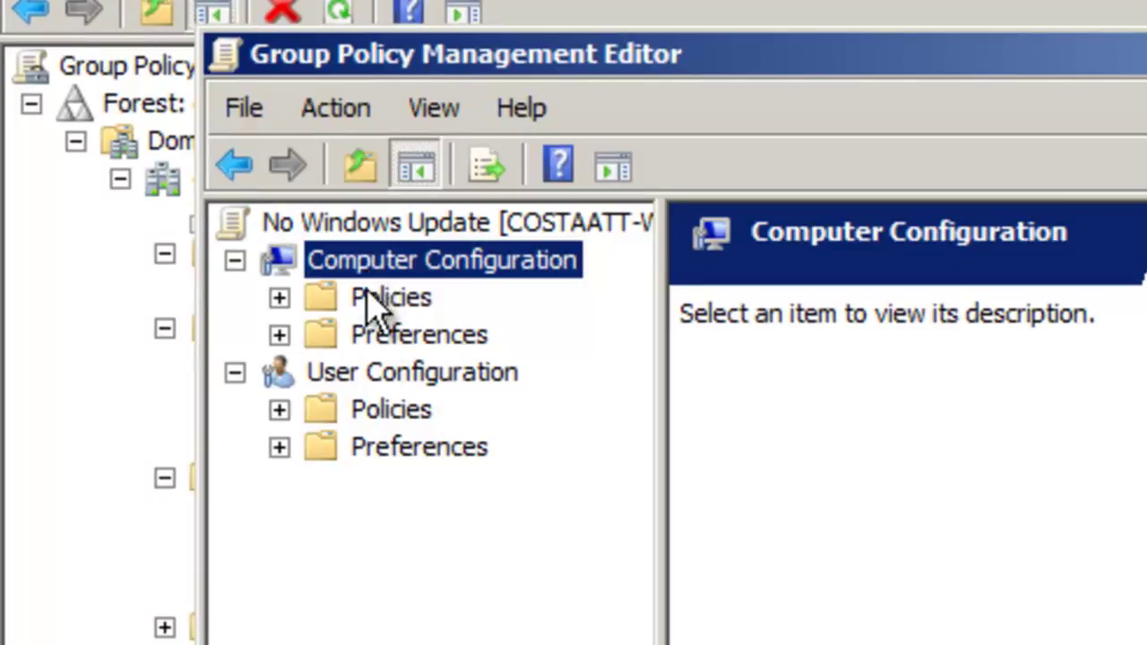
pyautogui.click(378, 370)
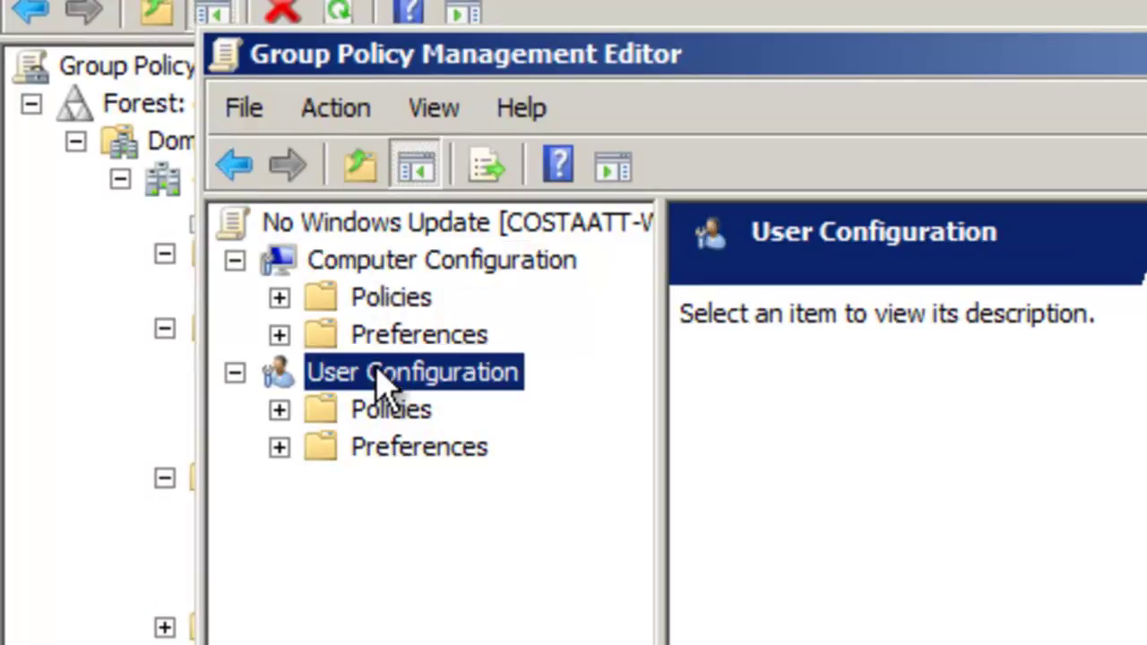
pyautogui.click(395, 264)
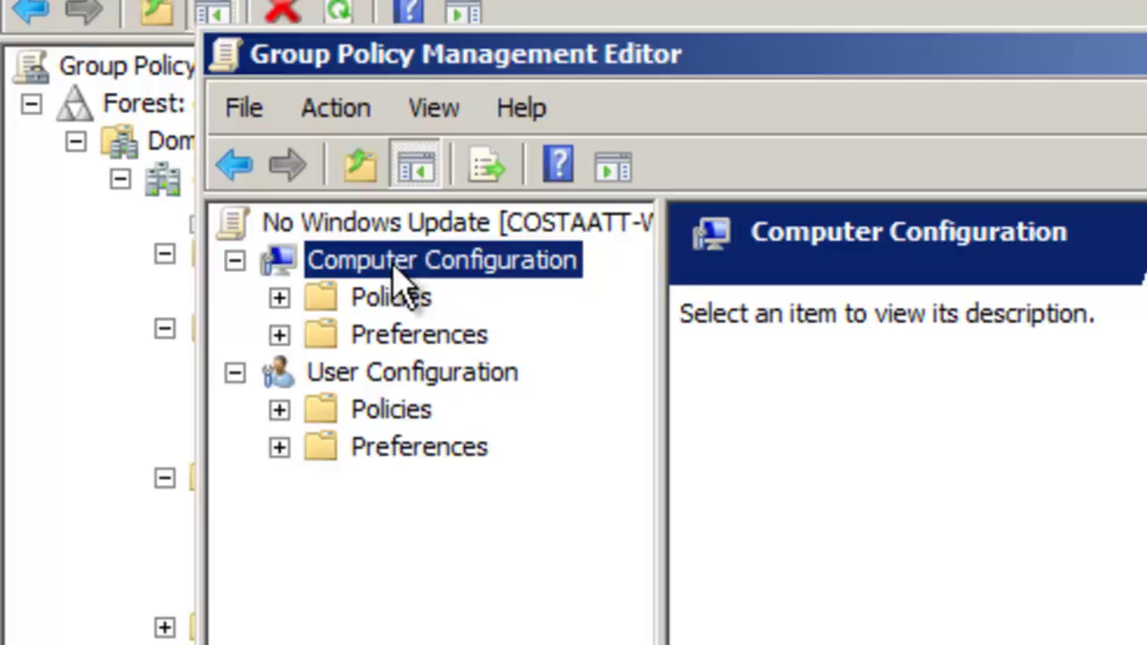
pyautogui.click(457, 375)
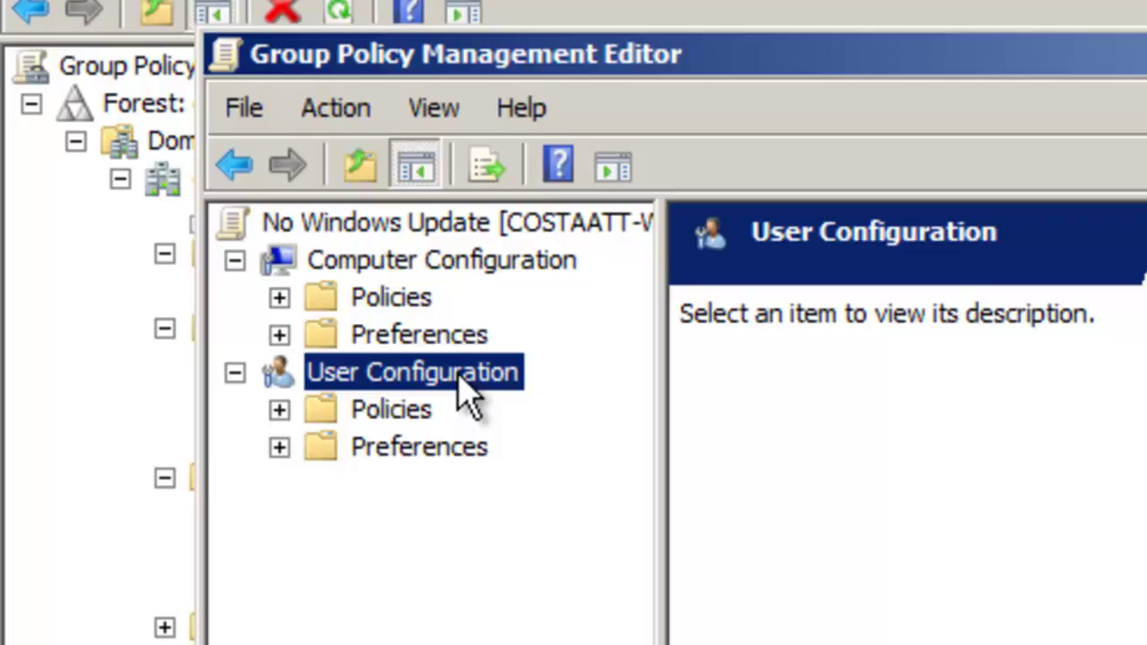
pyautogui.press('Home')
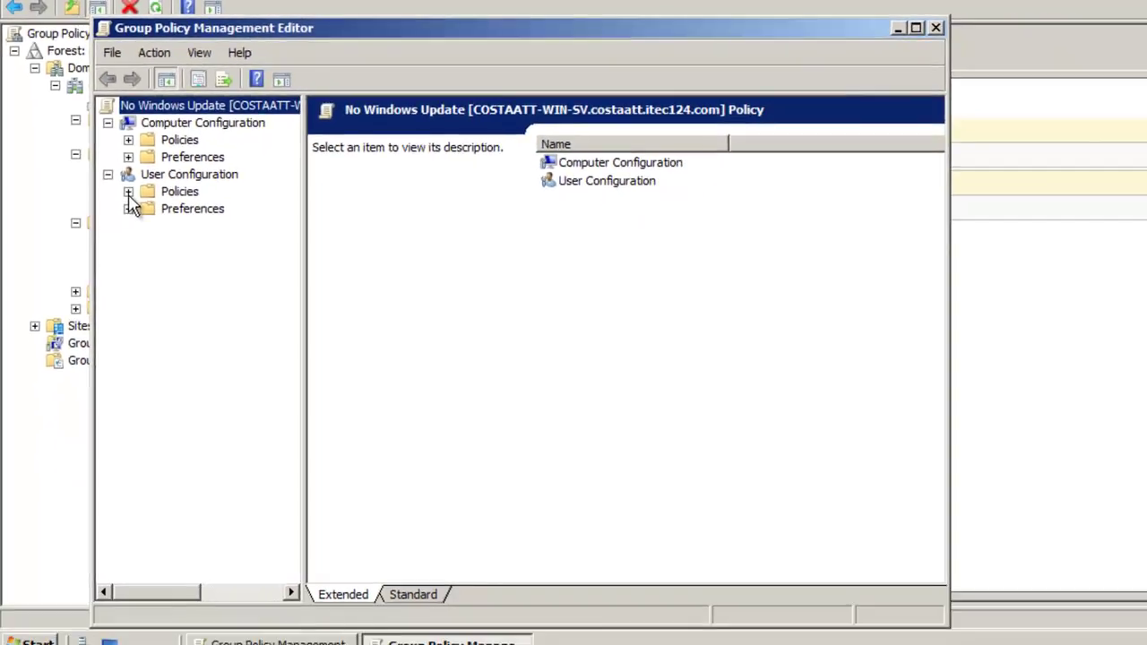
# Navigate to User Configuration > Policies > Administrative Templates > Windows Components > Windows Update
pyautogui.click(129, 192)
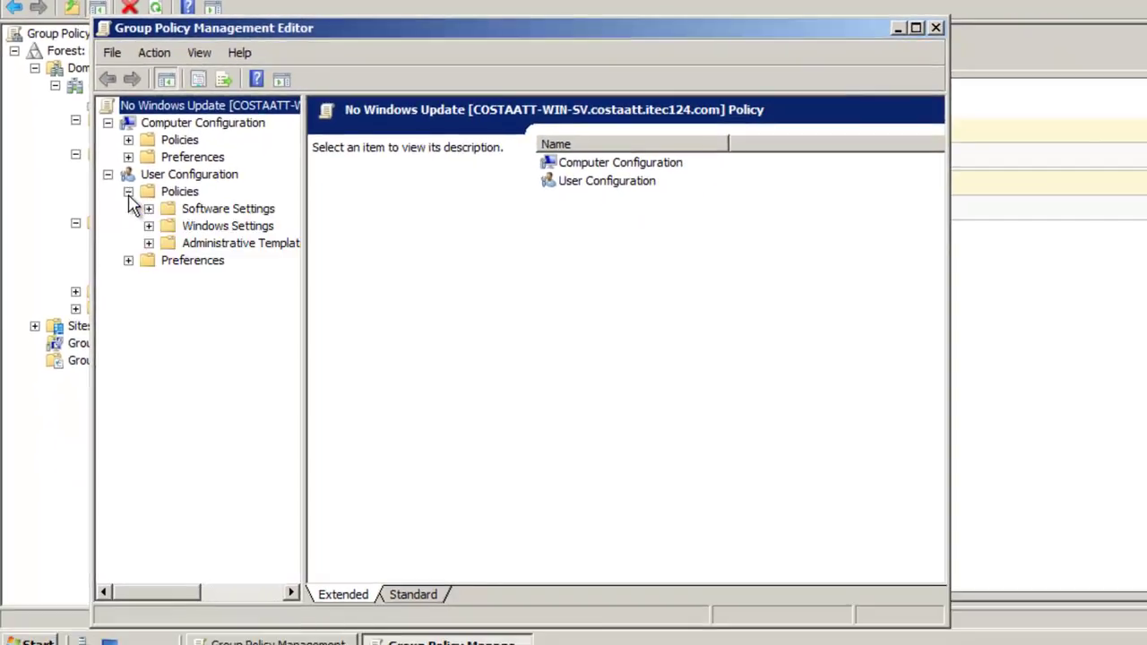
pyautogui.click(148, 244)
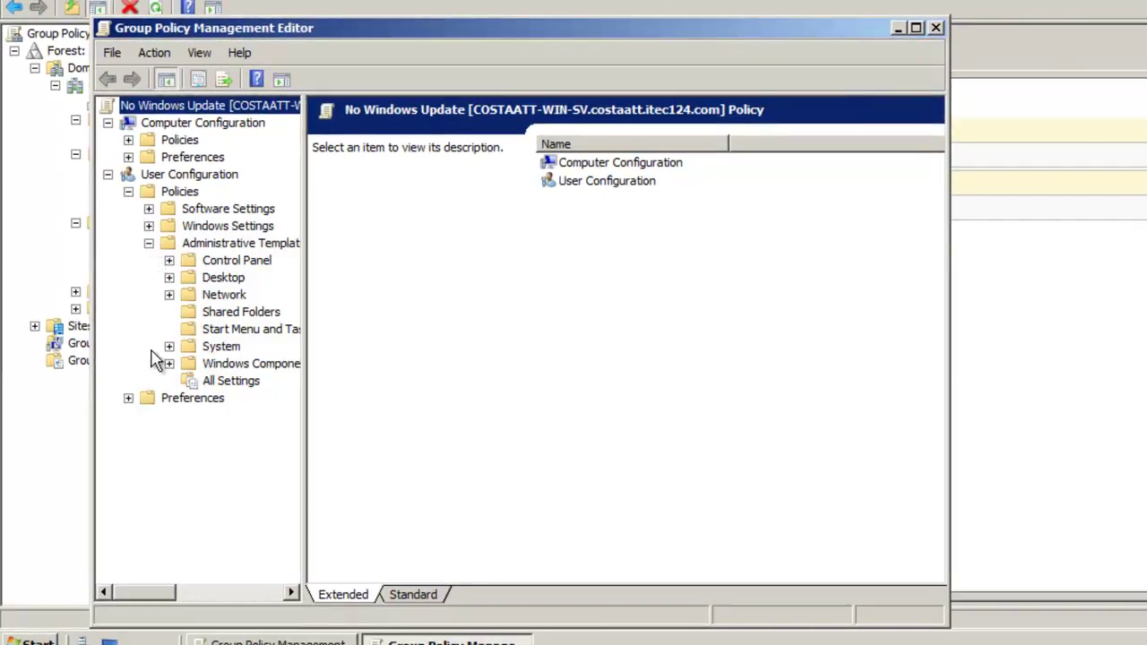
pyautogui.click(169, 363)
pyautogui.moveTo(289, 379); pyautogui.dragTo(274, 556)
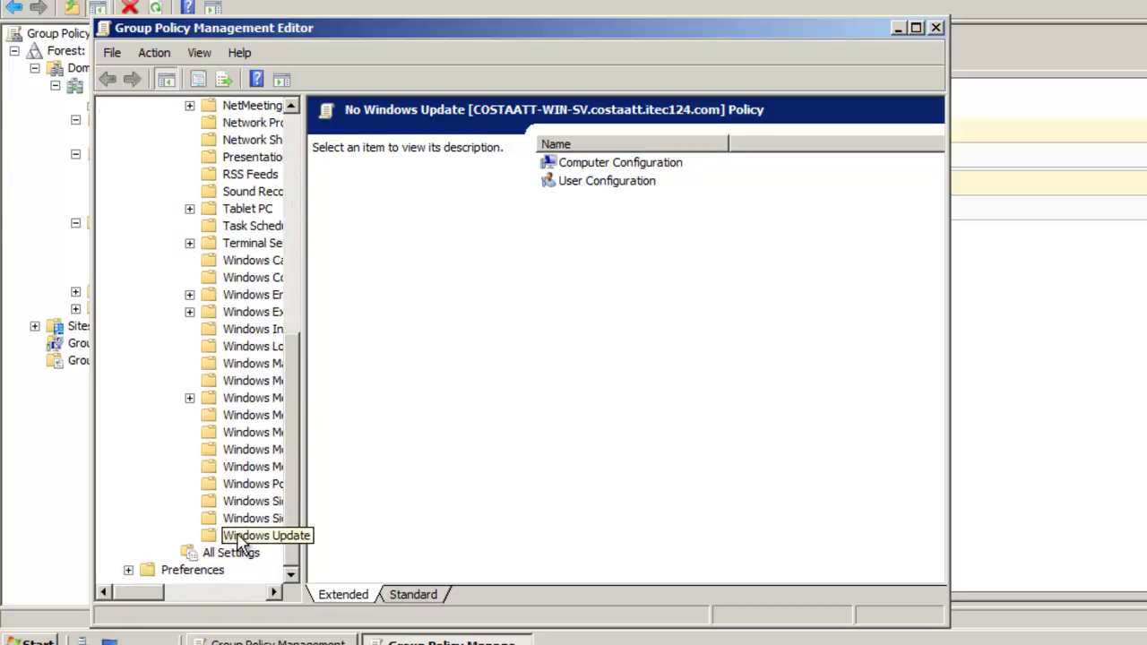
pyautogui.click(242, 536)
pyautogui.moveTo(584, 579)
pyautogui.mouseDown()
pyautogui.moveTo(615, 587)
pyautogui.moveTo(578, 587)
pyautogui.mouseUp()
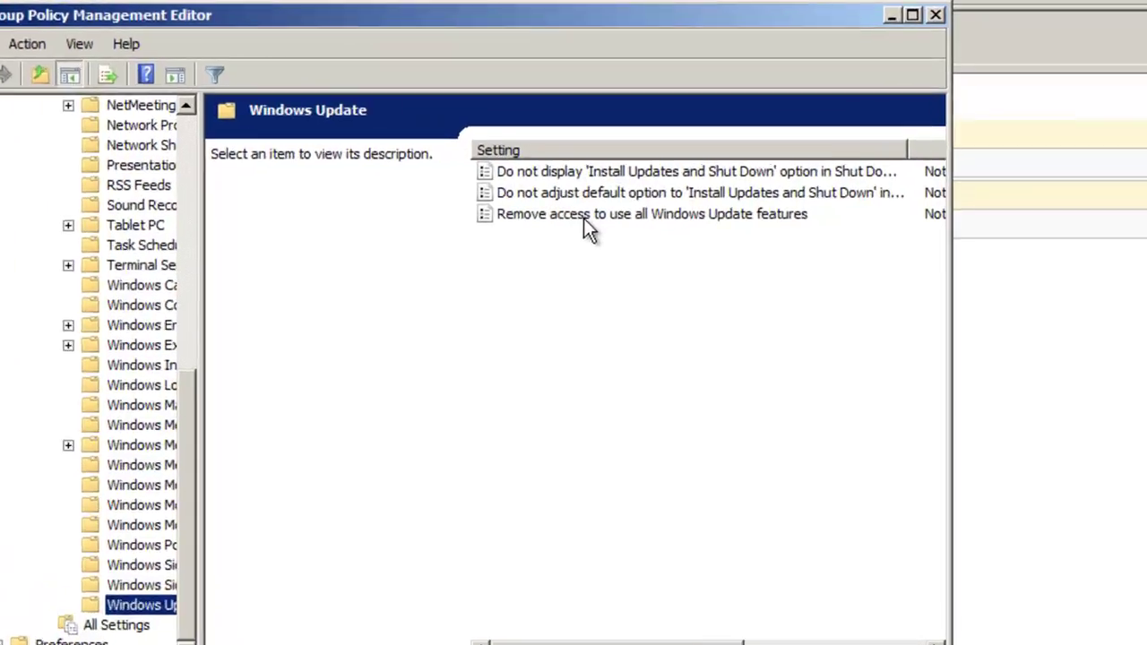
# Set 'Remove access to use all Windows Update features' to Enabled and close the editor
pyautogui.rightClick(634, 202)
pyautogui.click(448, 455)
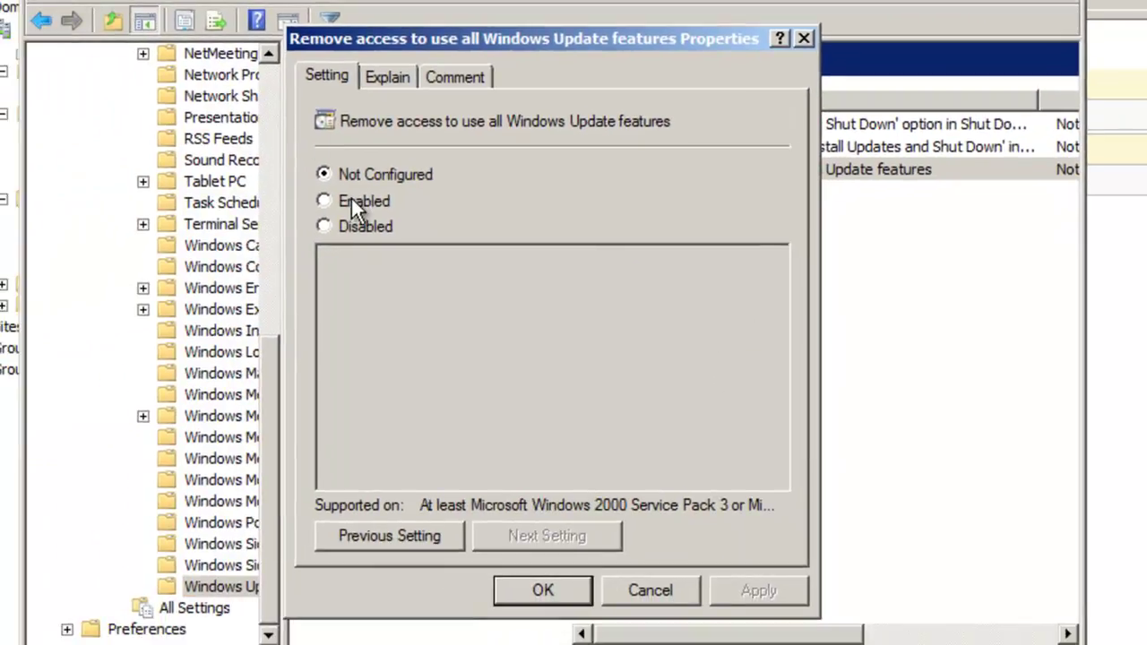
pyautogui.click(351, 200)
pyautogui.click(526, 585)
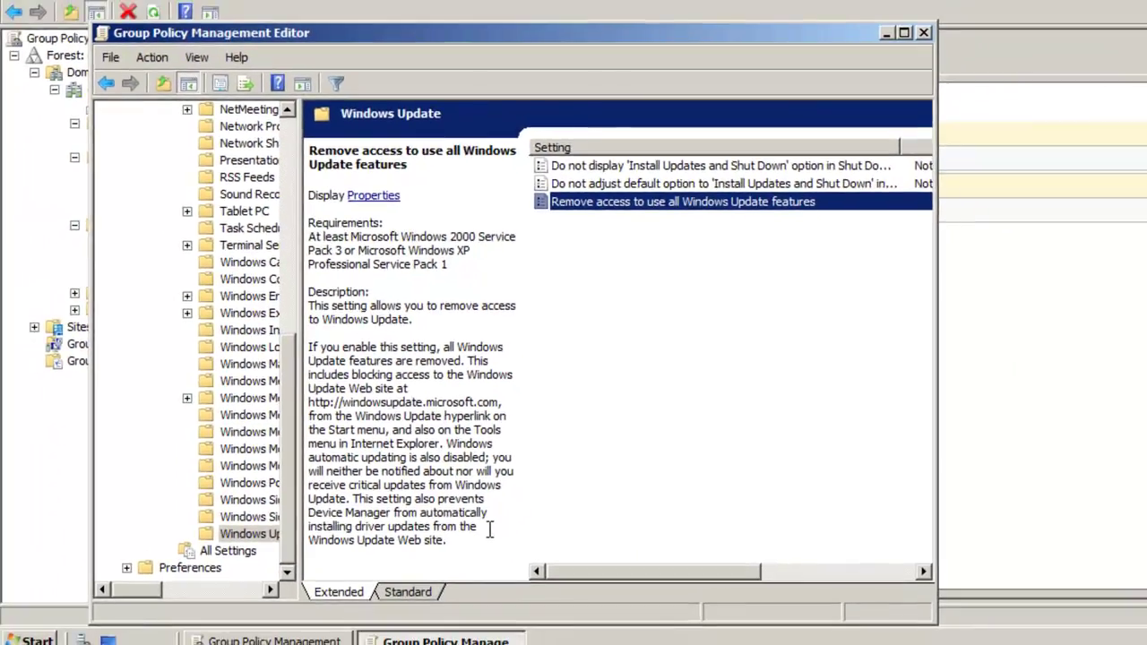
pyautogui.moveTo(562, 583); pyautogui.dragTo(619, 581)
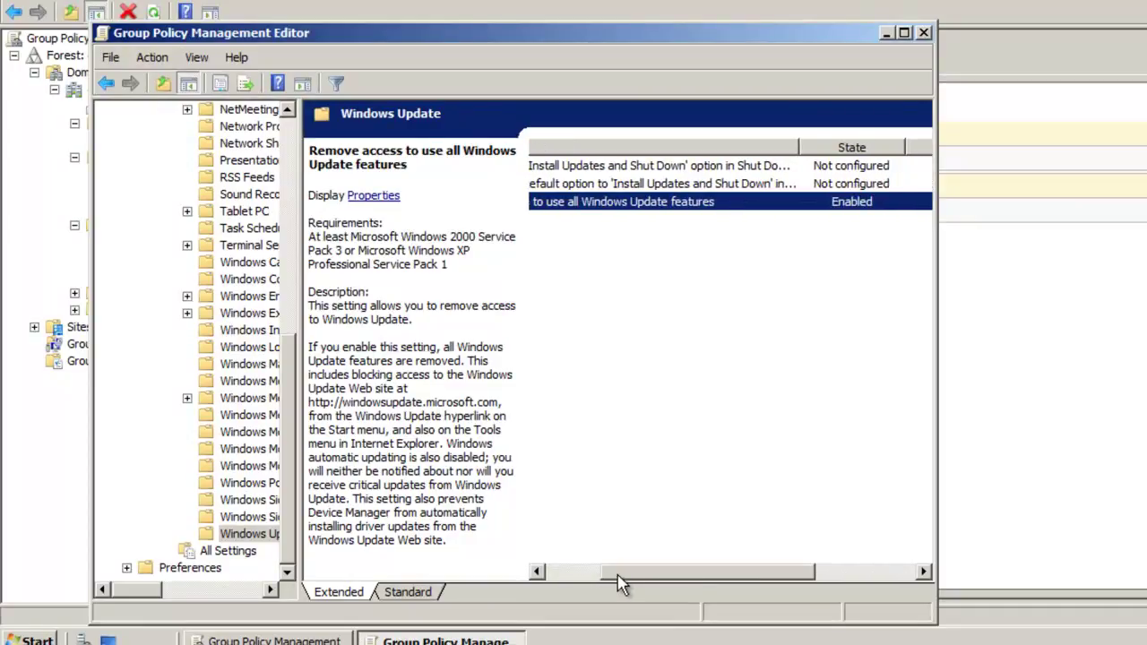
pyautogui.click(924, 34)
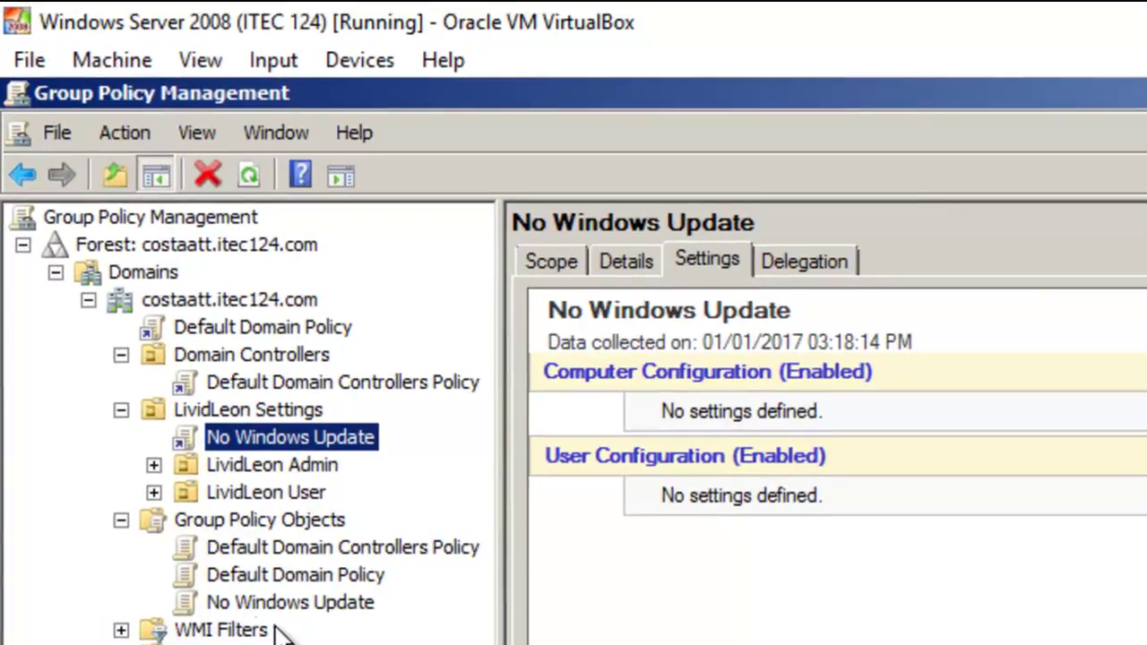
# Review the No Windows Update GPO report, then check inherited GPOs for LividLeon Admin and LividLeon User
pyautogui.click(312, 609)
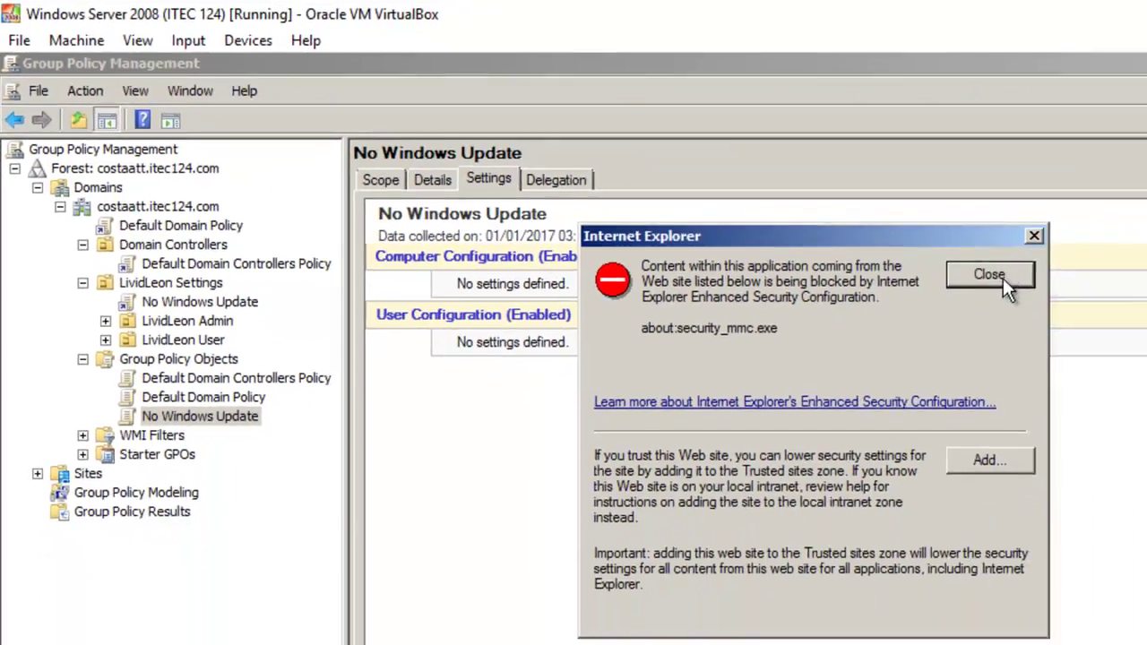
pyautogui.click(1001, 276)
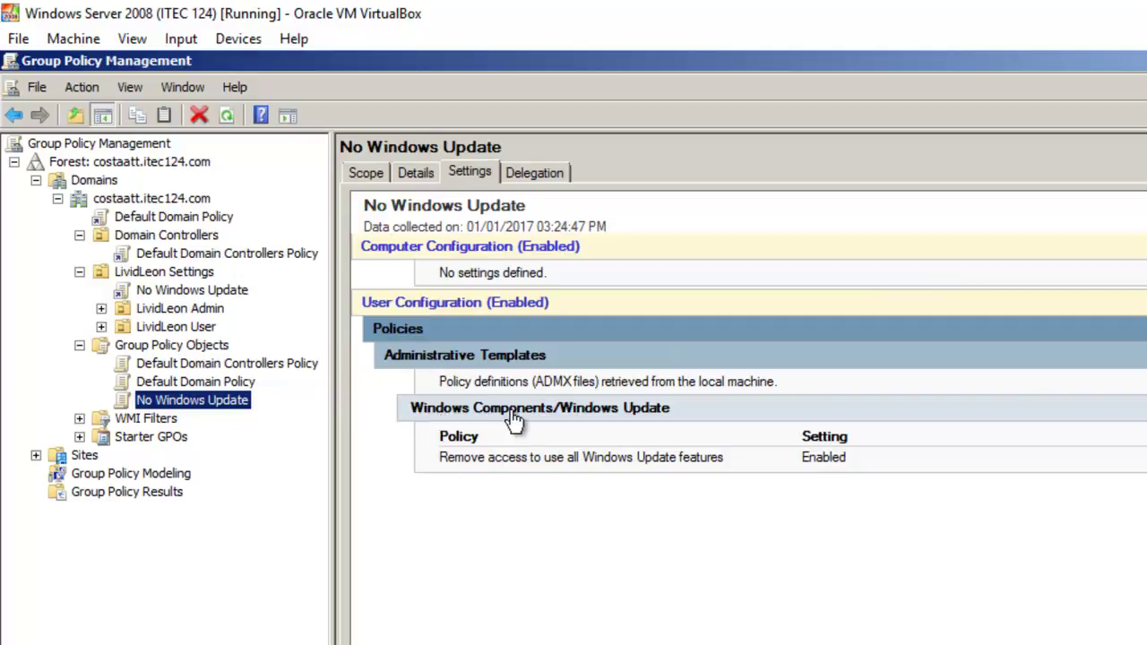
pyautogui.click(530, 465)
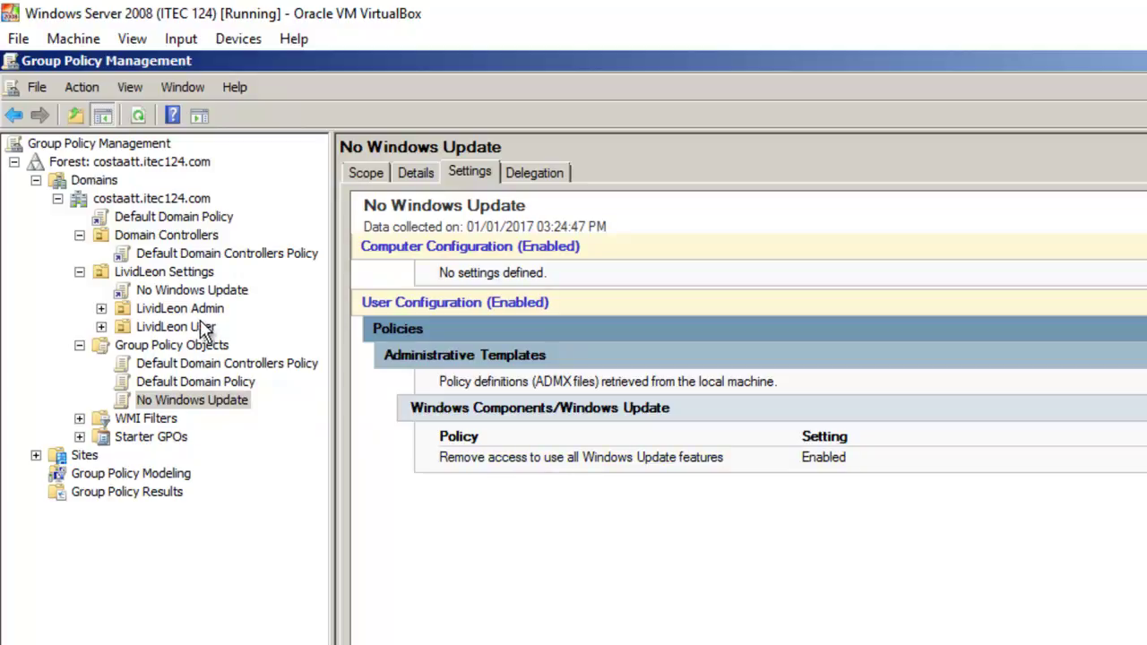
pyautogui.click(191, 315)
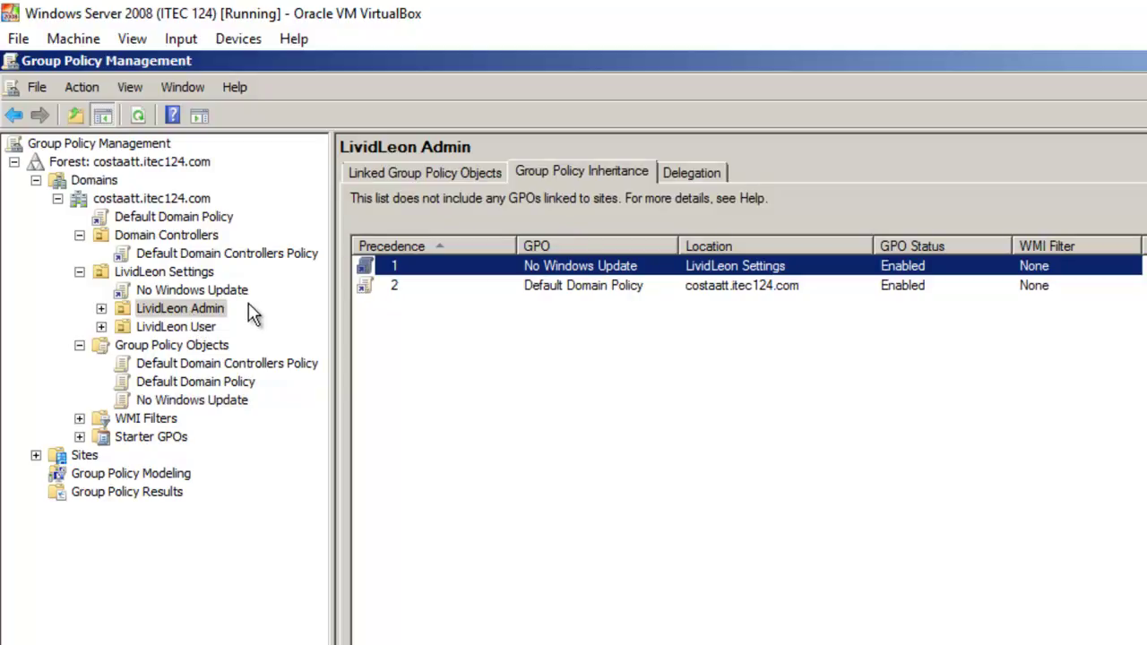
pyautogui.click(189, 332)
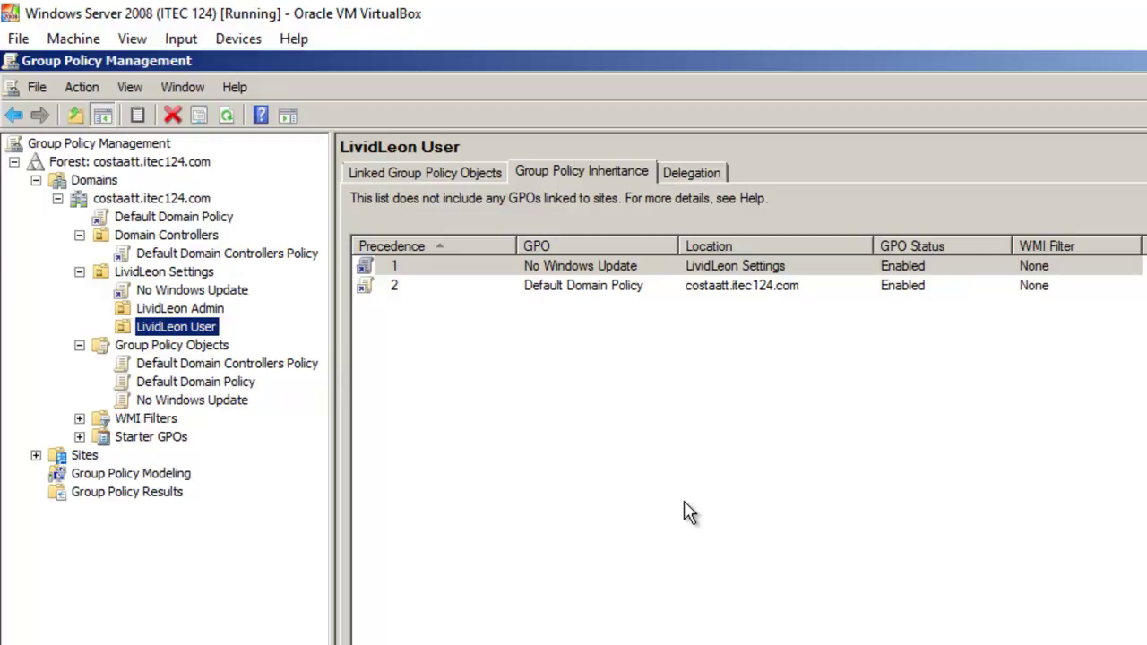
# Create a GPO named 'Restrict Control Panel' linked directly to the LividLeon User OU
pyautogui.rightClick(159, 331)
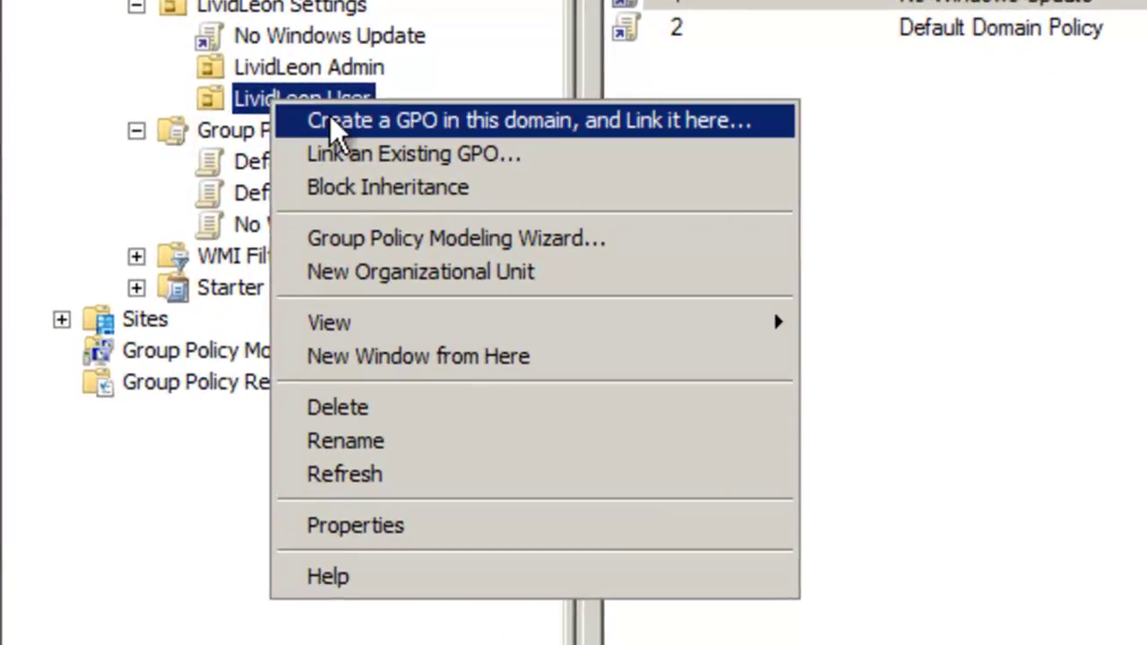
pyautogui.click(331, 123)
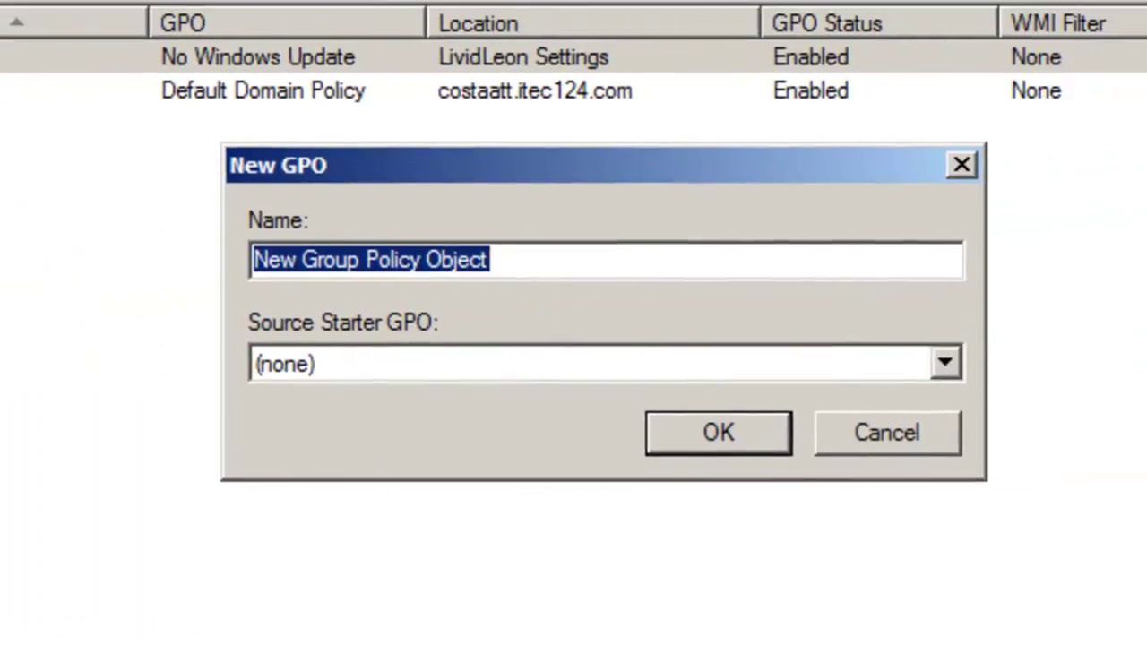
pyautogui.write('R')
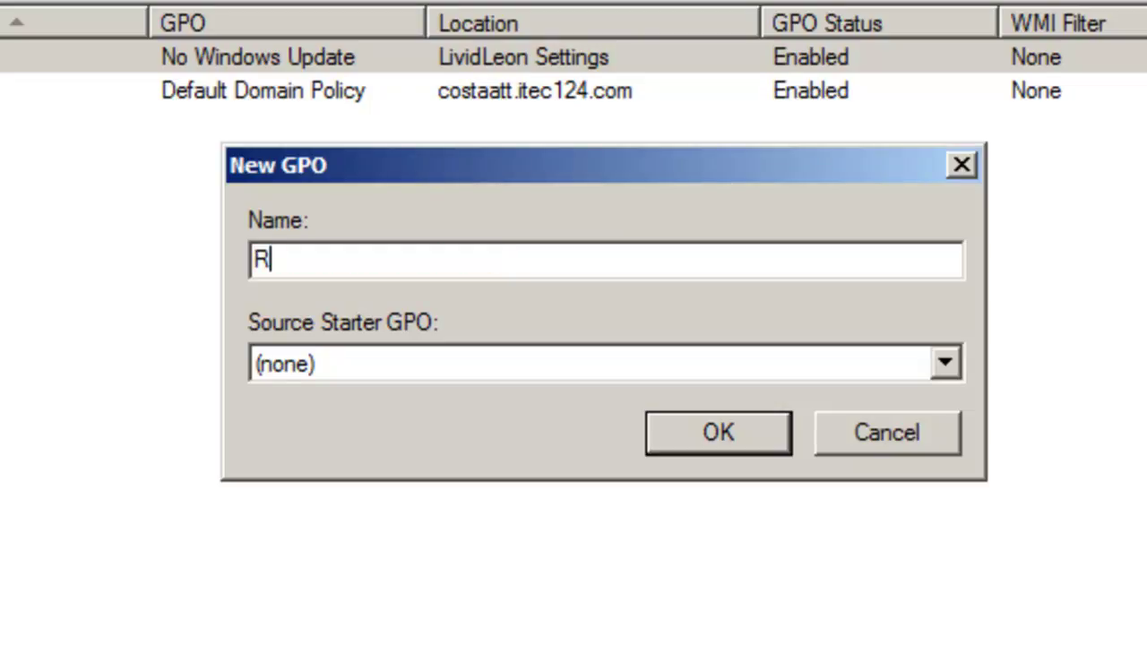
pyautogui.write('estrict')
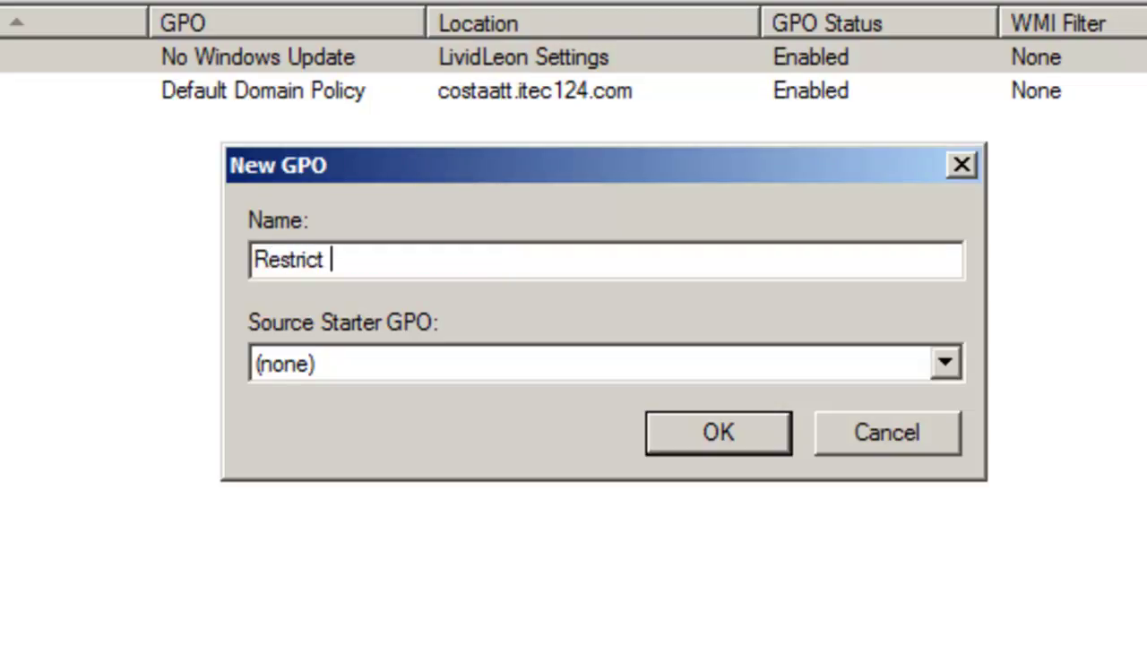
pyautogui.write(' Control')
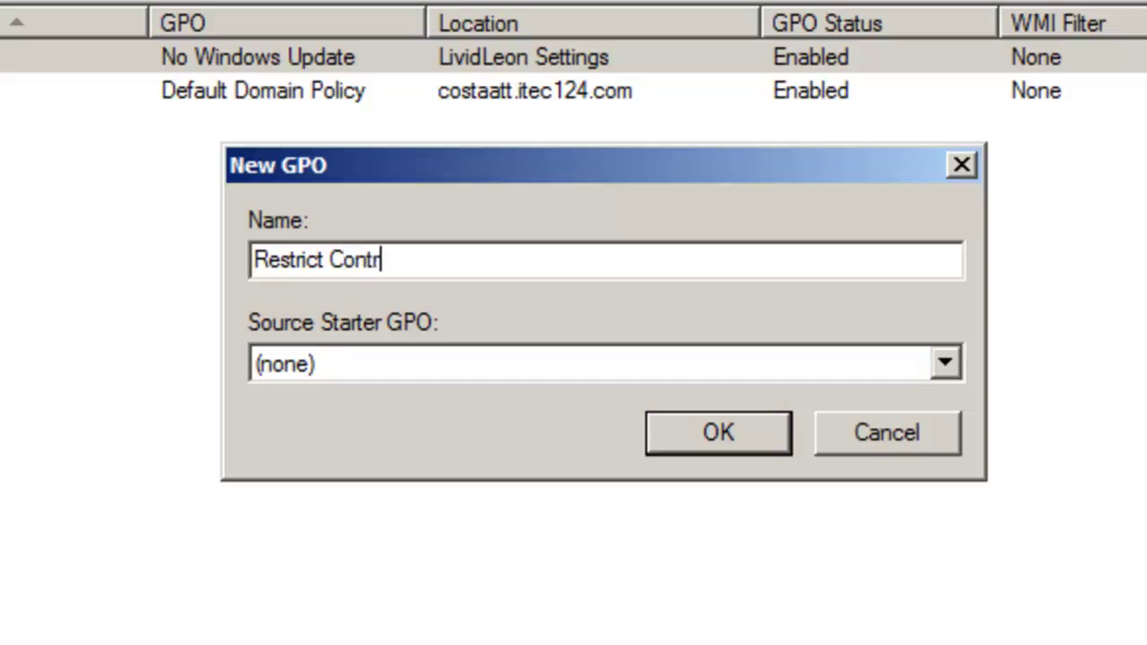
pyautogui.write(' Panel')
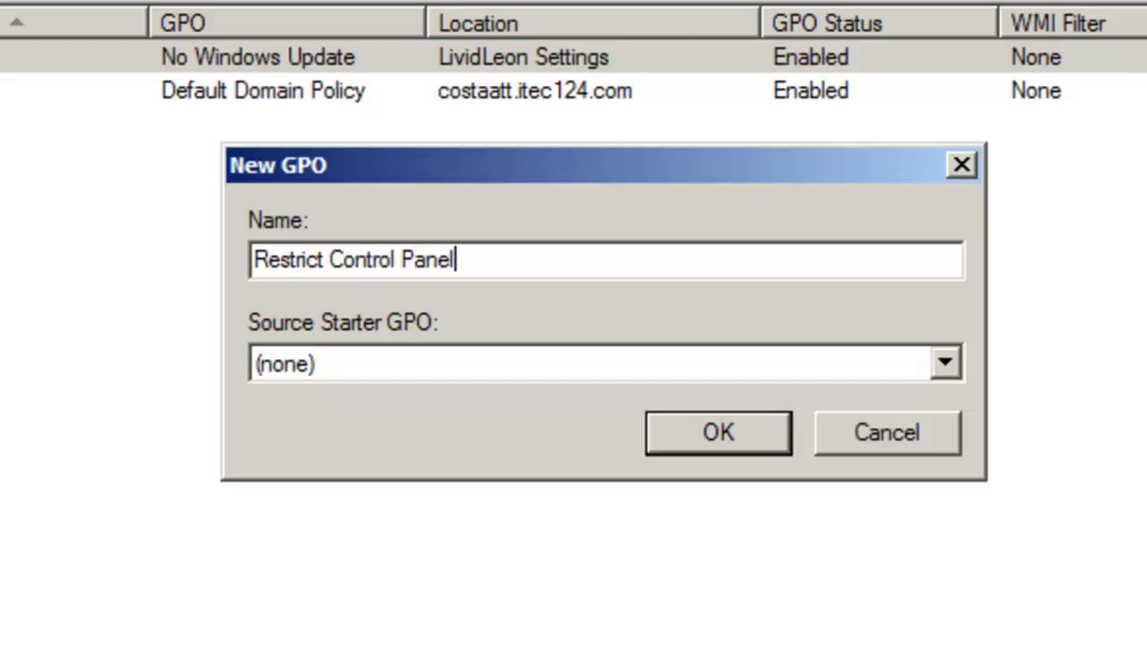
pyautogui.click(674, 432)
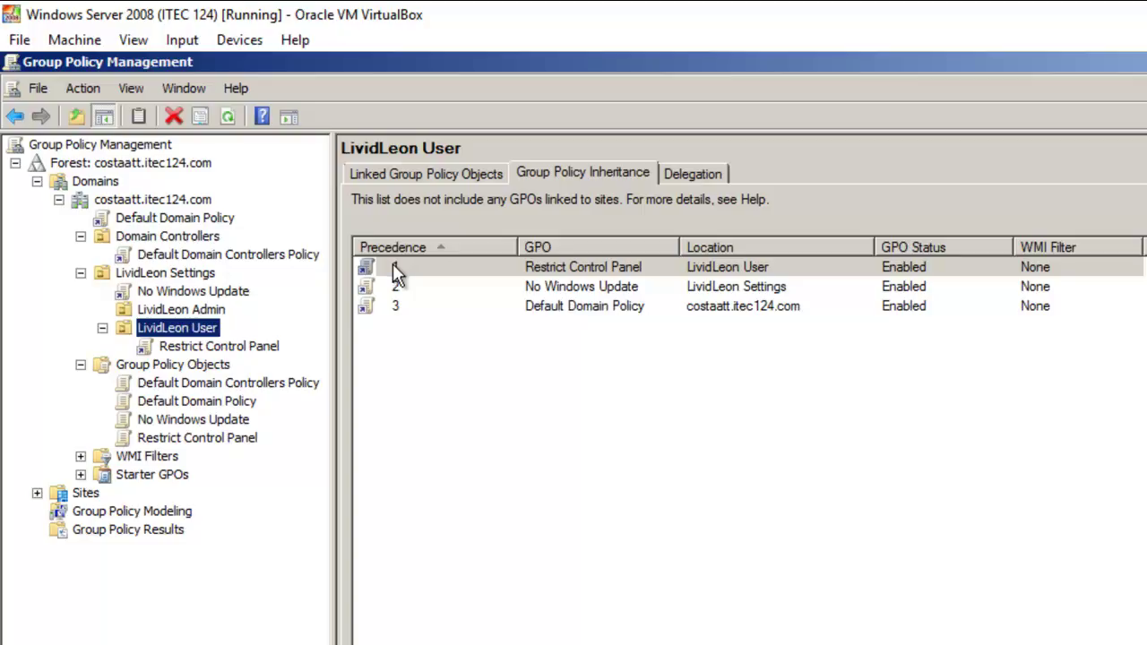
# Open the Restrict Control Panel link under LividLeon User in the Group Policy Management Editor
pyautogui.click(199, 348)
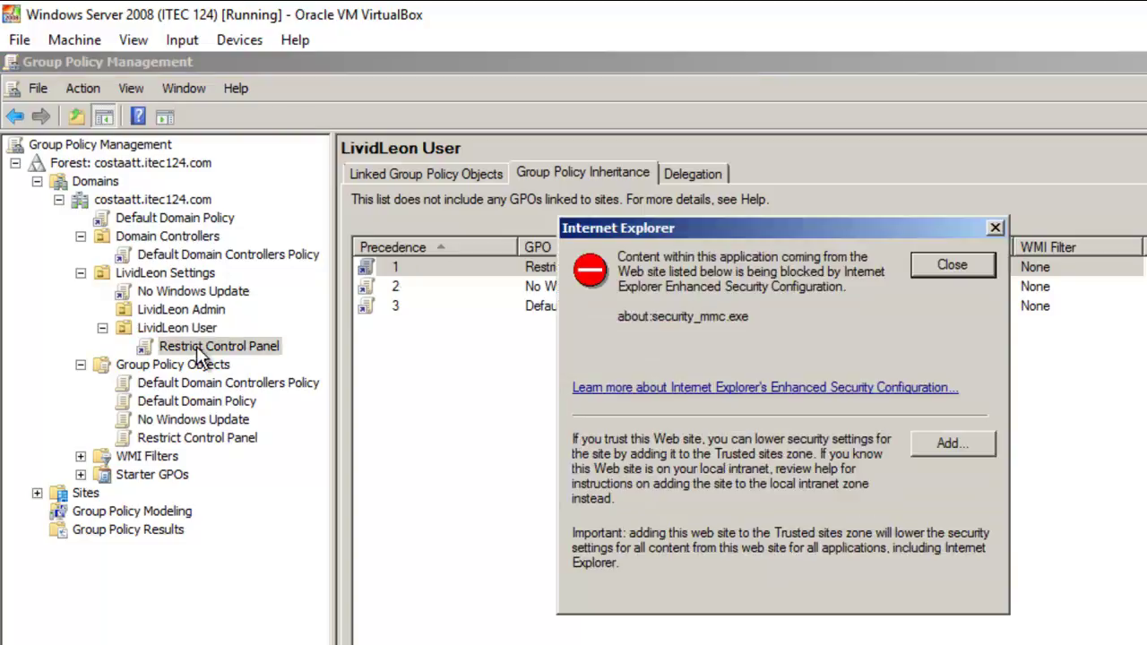
pyautogui.click(969, 262)
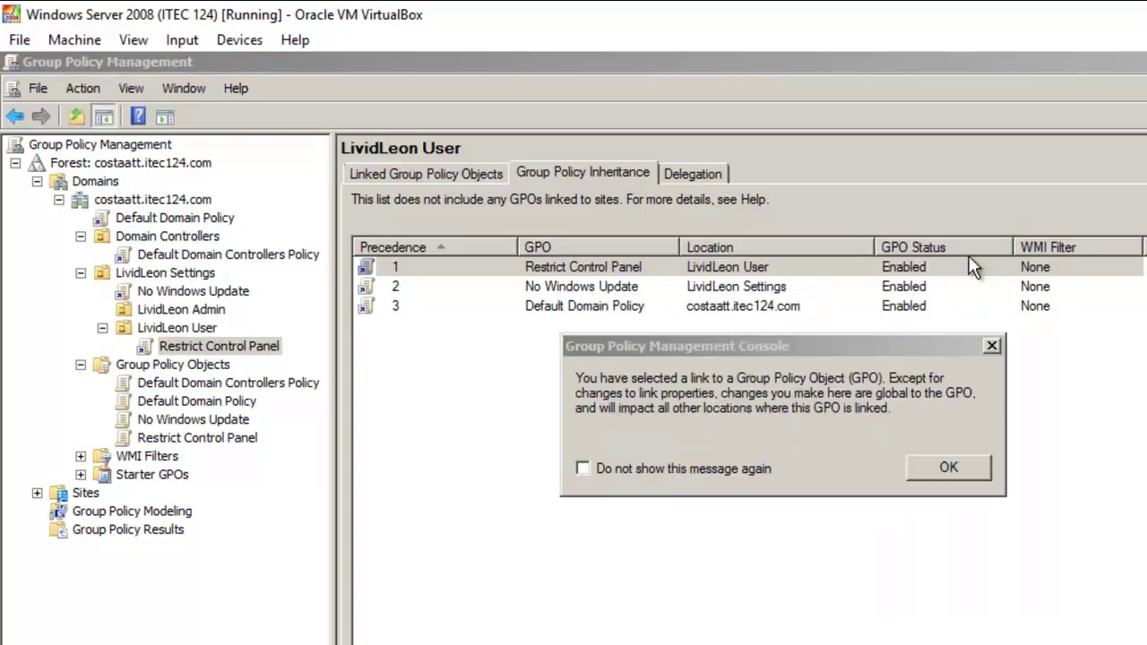
pyautogui.click(991, 347)
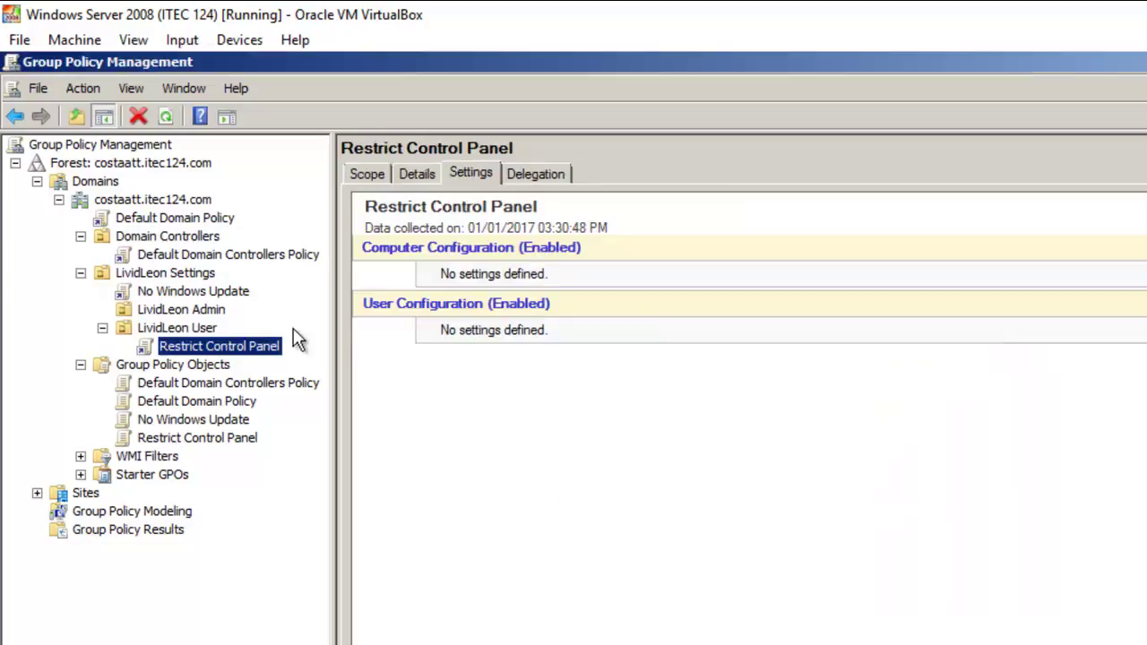
pyautogui.rightClick(239, 351)
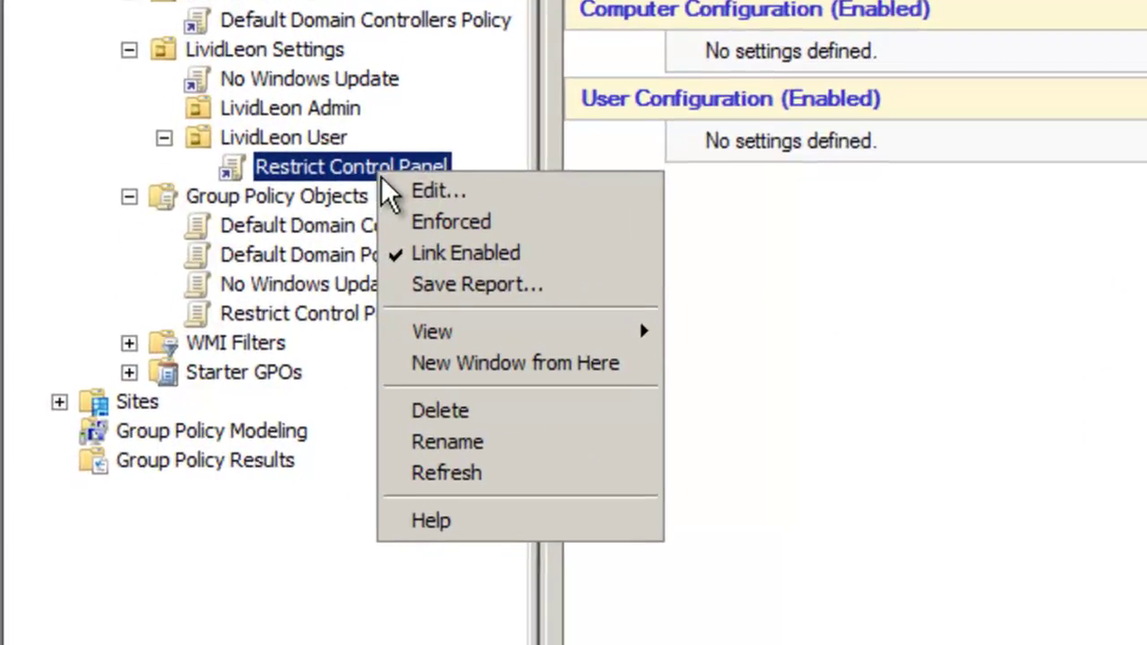
pyautogui.click(421, 187)
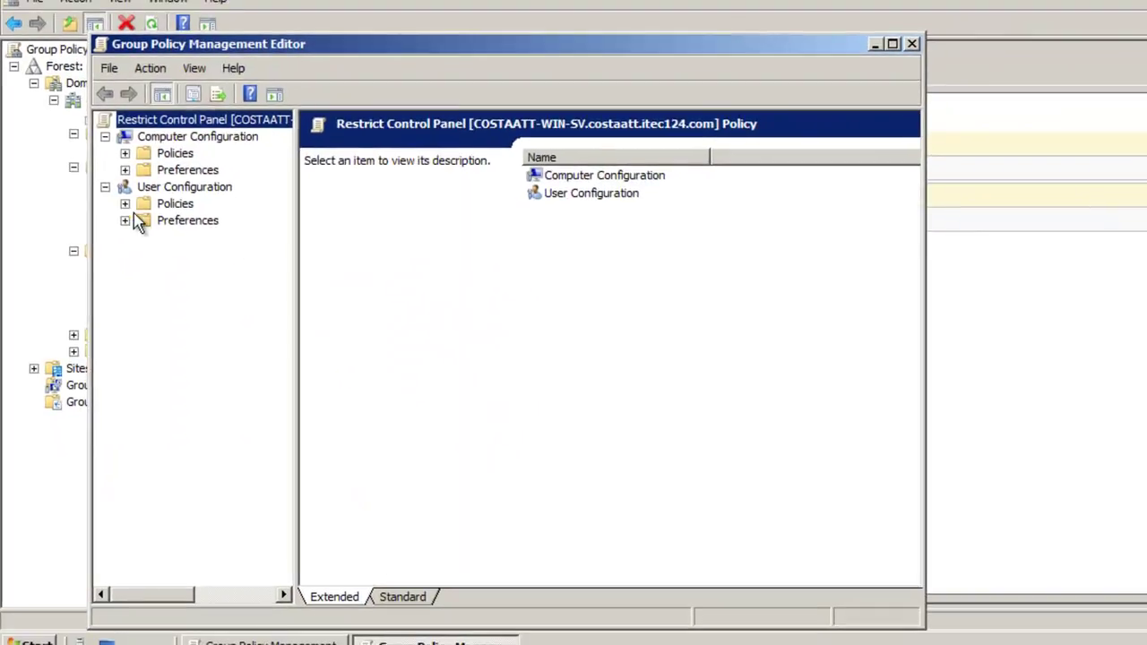
# Navigate to User Configuration > Policies > Administrative Templates > Control Panel
pyautogui.click(124, 205)
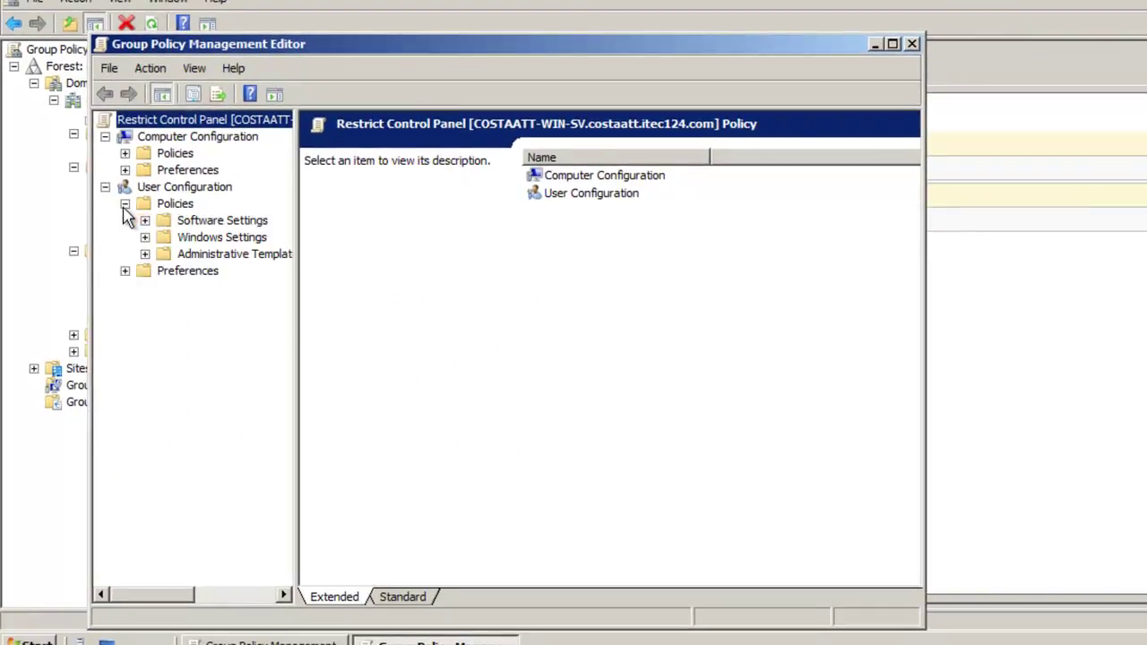
pyautogui.click(145, 255)
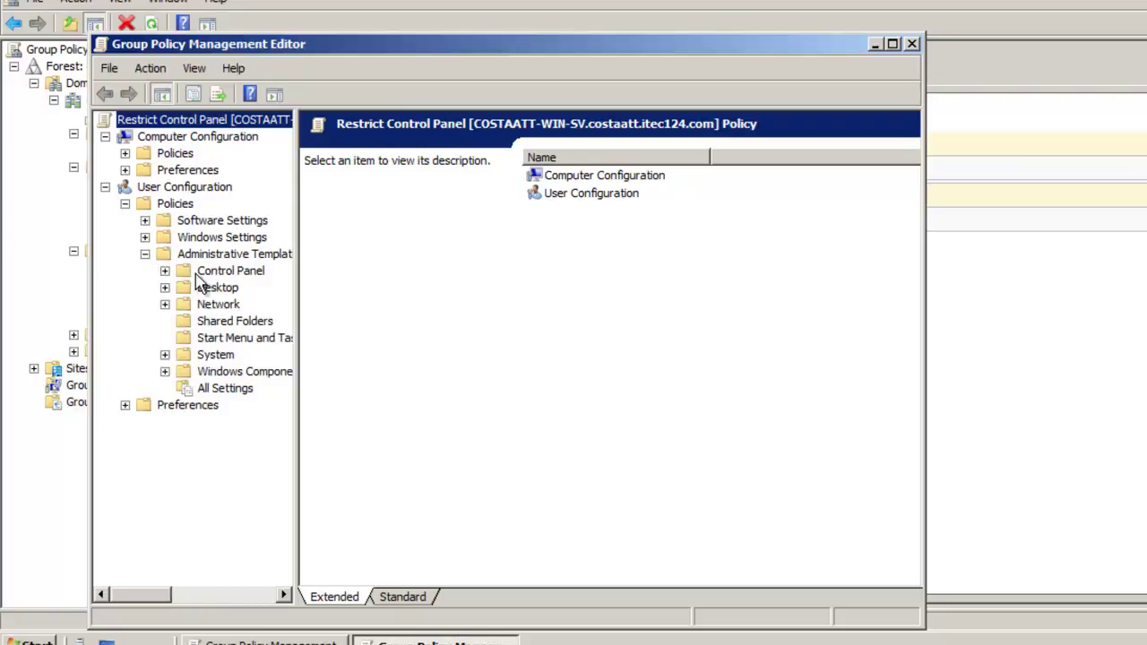
pyautogui.click(222, 274)
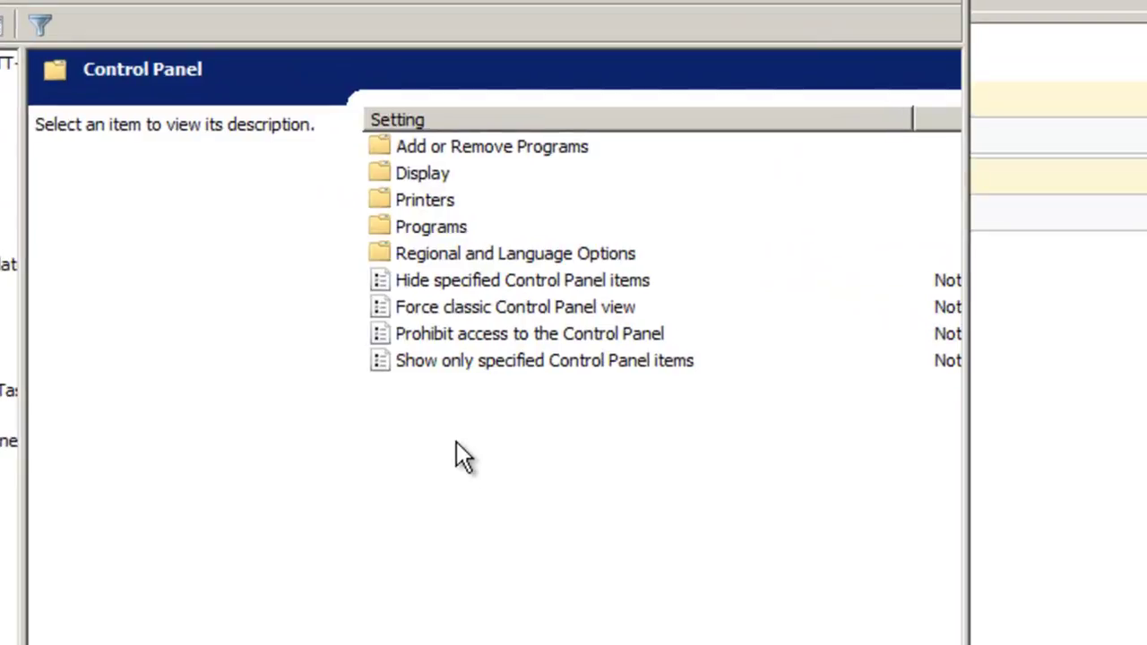
# Set 'Prohibit access to the Control Panel' to Enabled and close the policy editor
pyautogui.rightClick(523, 341)
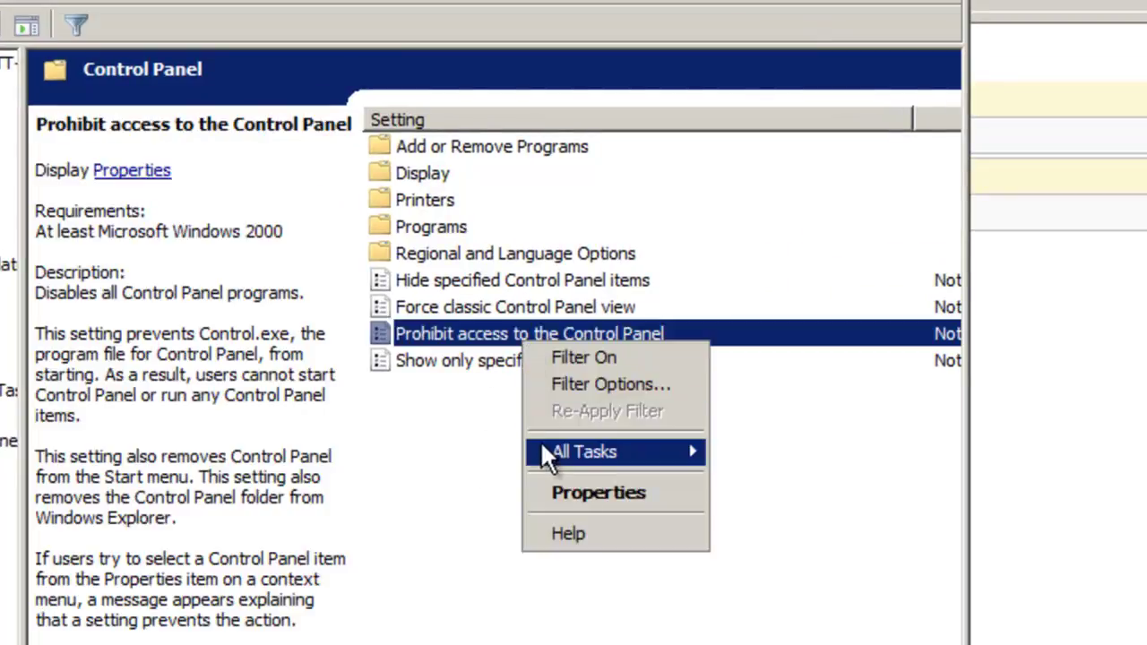
pyautogui.click(553, 495)
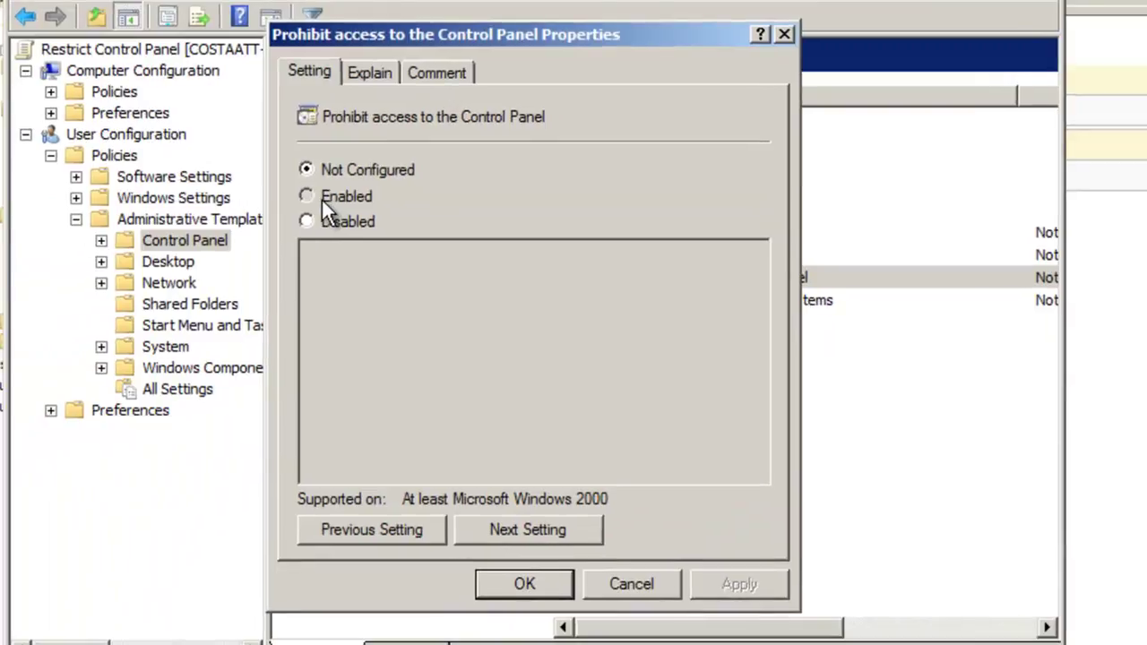
pyautogui.click(323, 199)
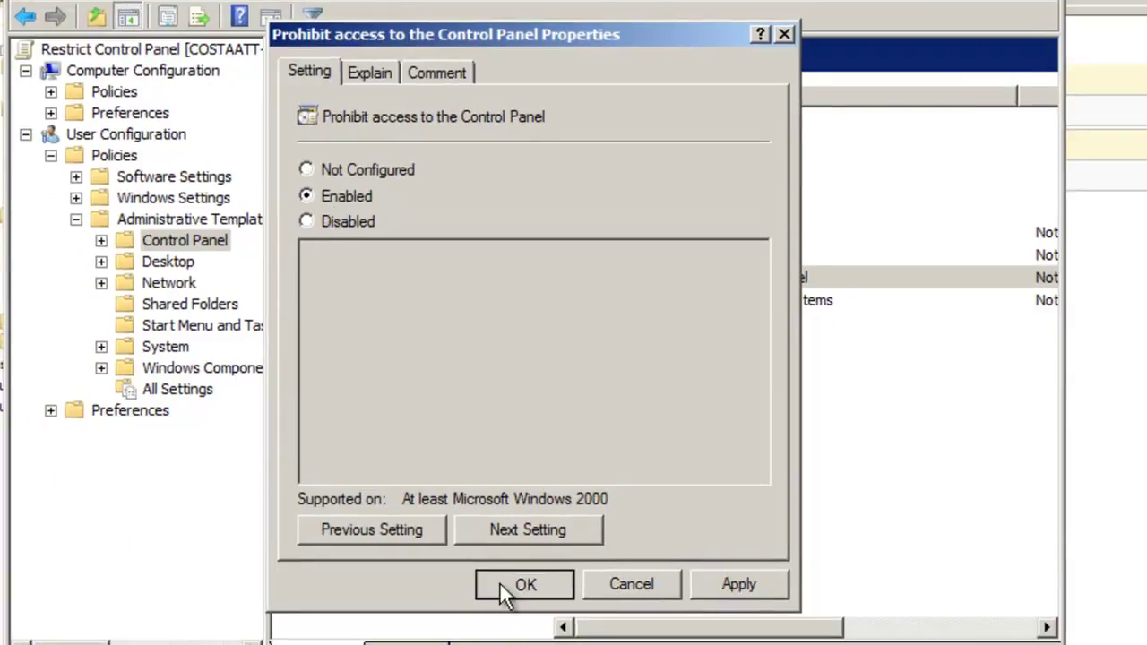
pyautogui.click(500, 583)
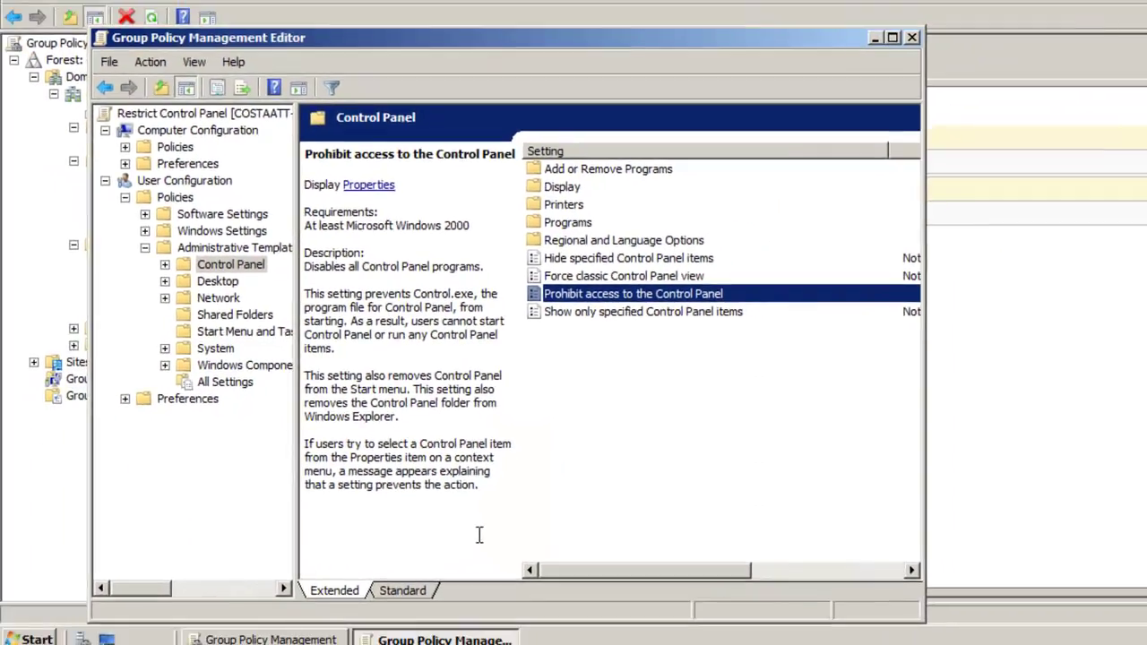
pyautogui.click(912, 39)
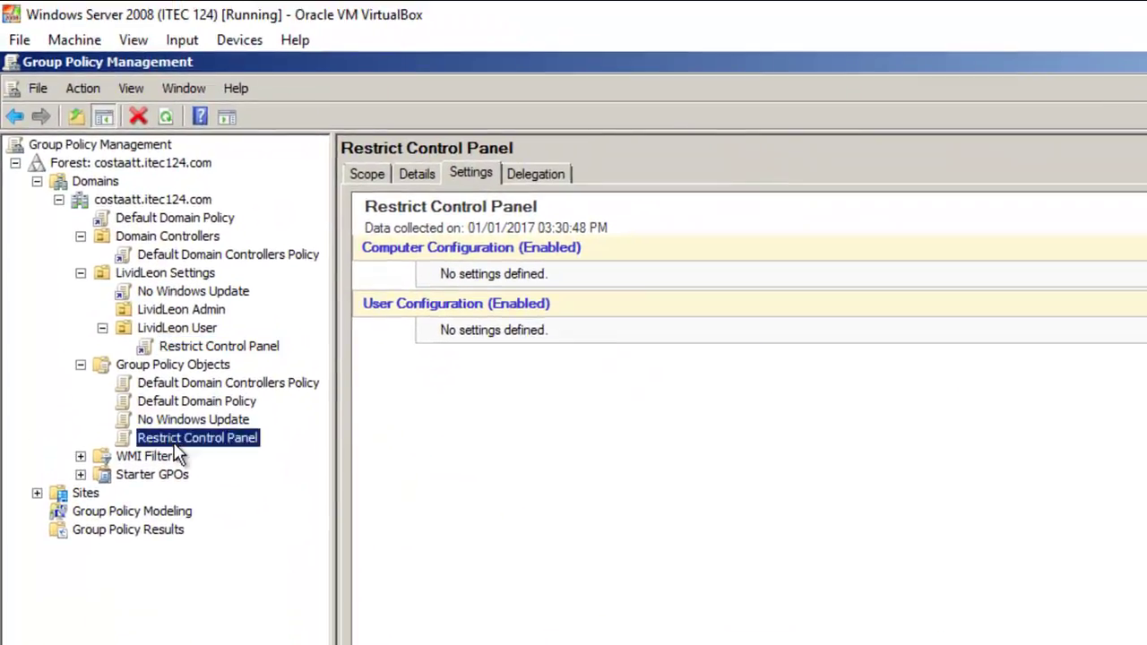
# Select Restrict Control Panel under Group Policy Objects and close the security warning
pyautogui.click(177, 441)
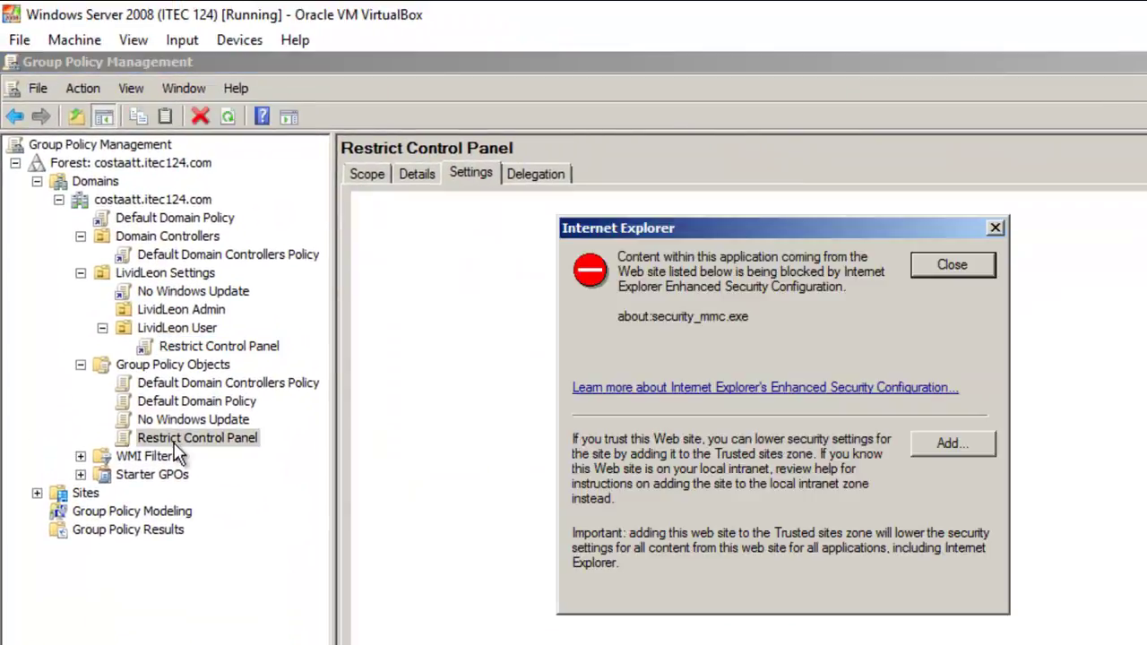
pyautogui.click(941, 269)
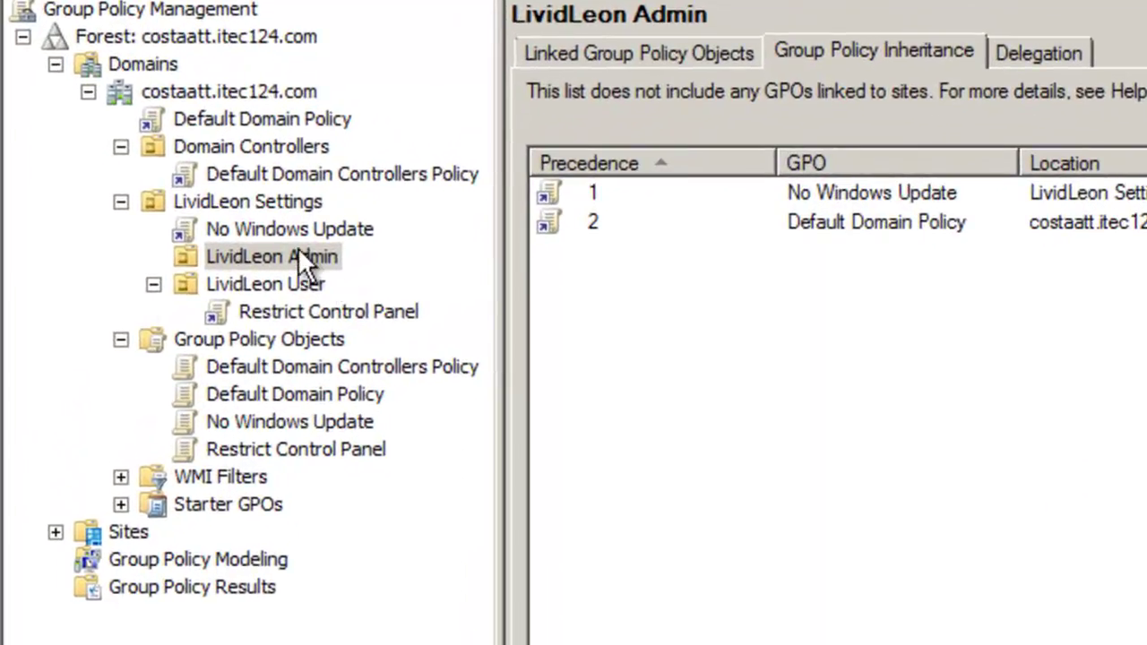
# Turn on Block Inheritance for the LividLeon Admin OU, then restore the window size
pyautogui.rightClick(299, 249)
pyautogui.click(321, 327)
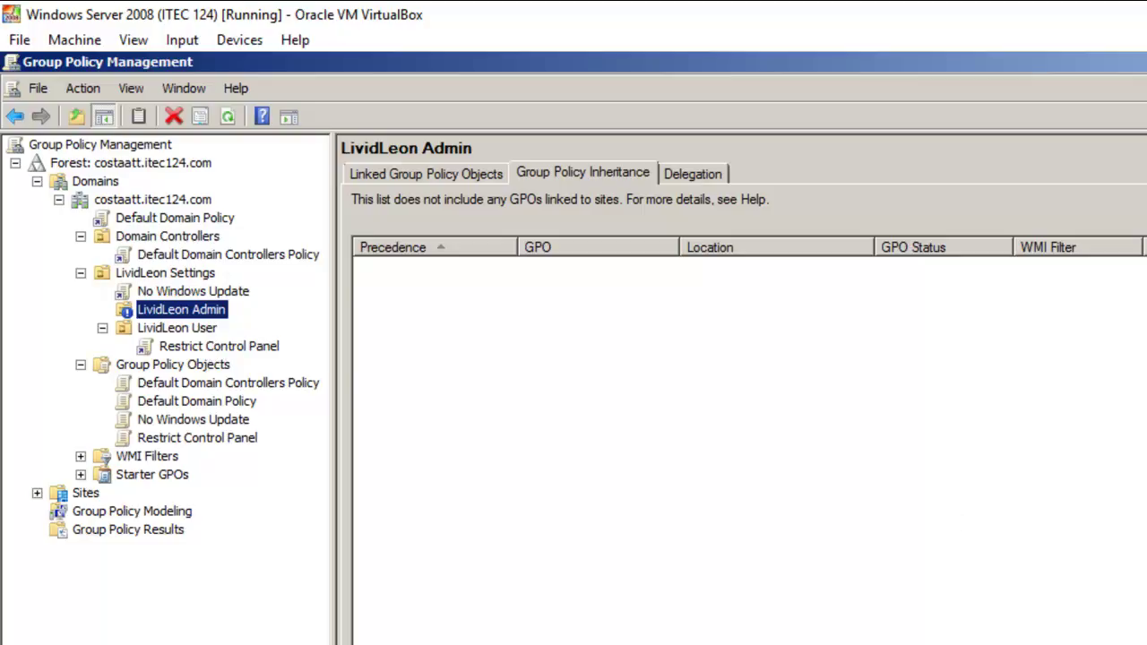
pyautogui.click(1146, 62)
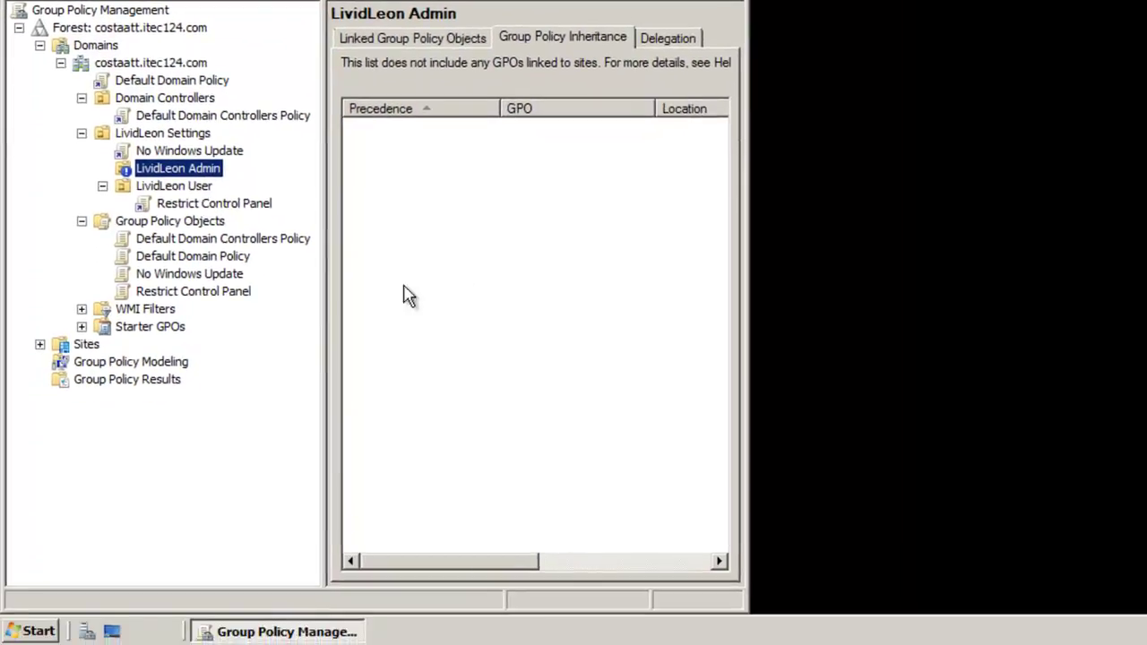
# Launch Active Directory Users and Computers from Start > Administrative Tools
pyautogui.click(27, 633)
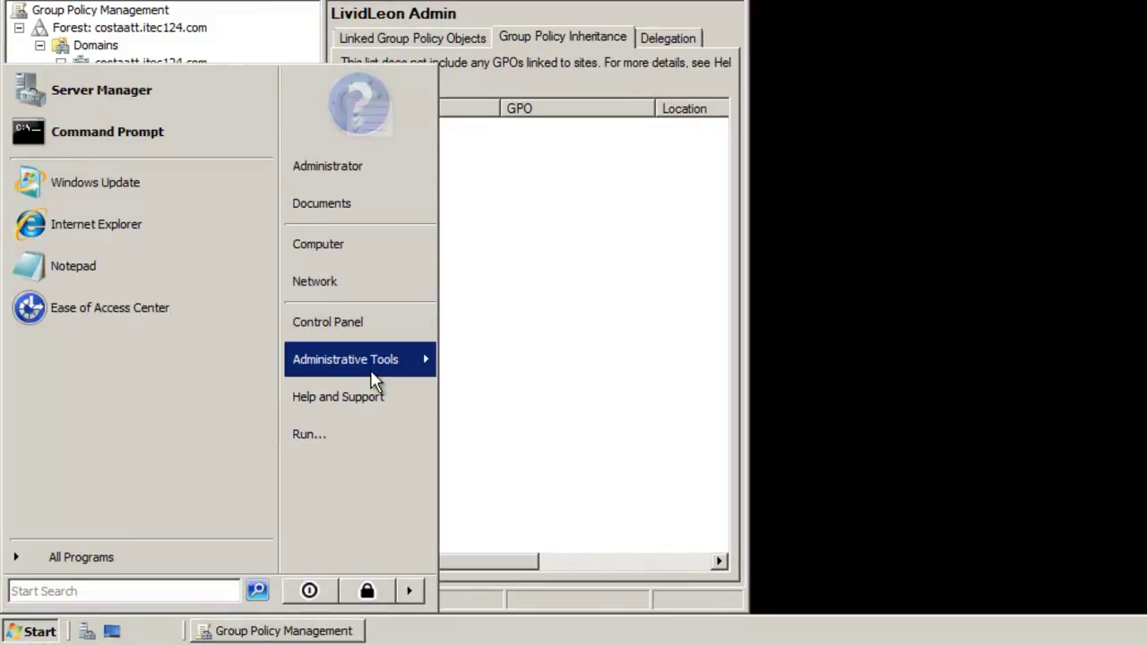
pyautogui.moveTo(375, 381)
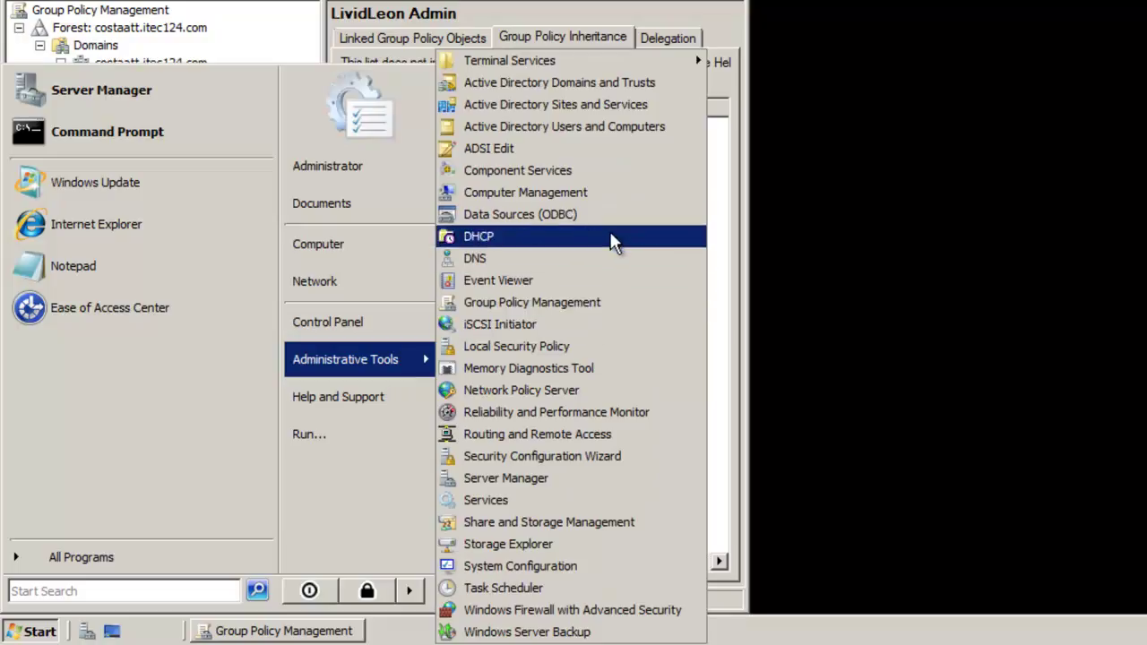
pyautogui.click(535, 133)
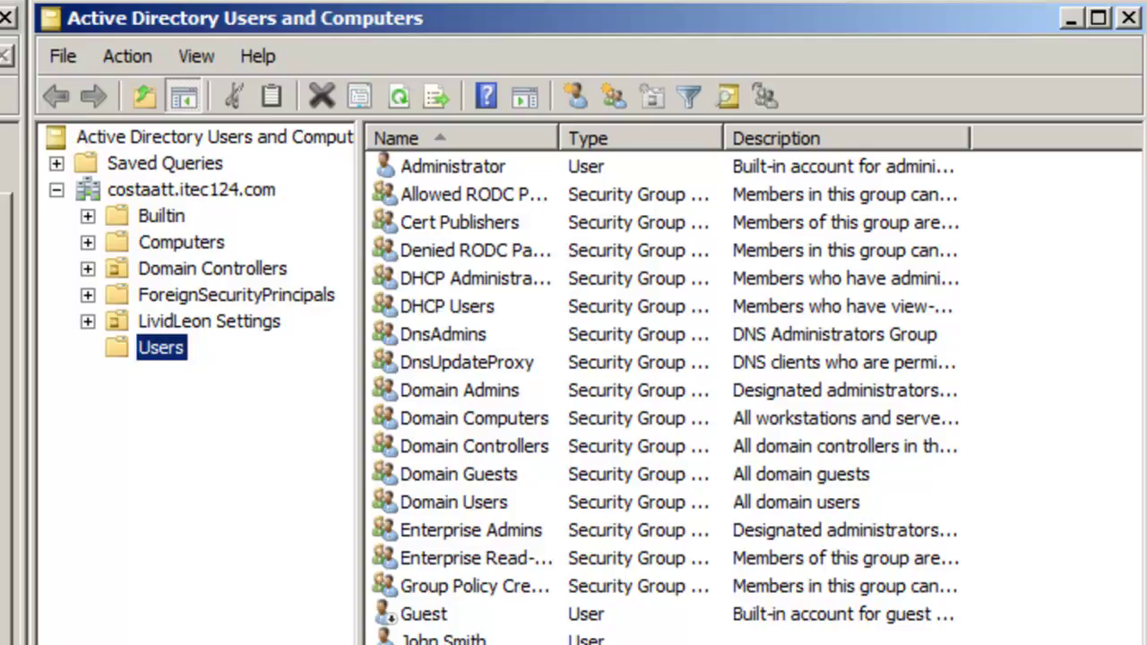
# Expand LividLeon Settings to show the LividLeon Admin and LividLeon User OUs
pyautogui.click(87, 322)
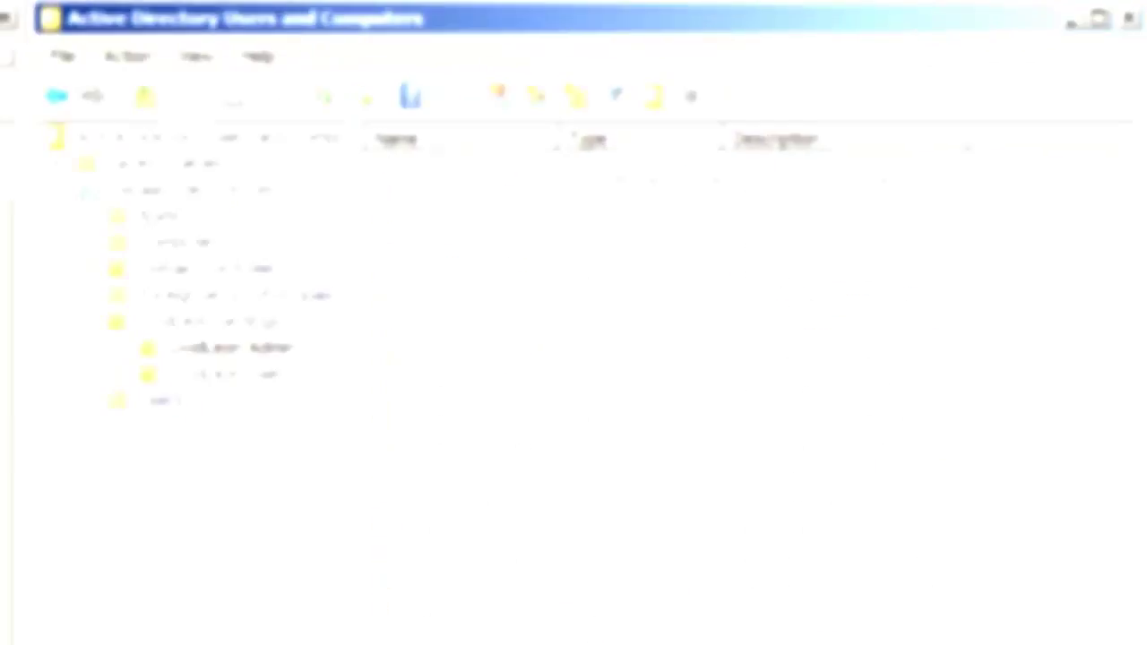
# Start a new user in LividLeon Admin with first and last names, reusing the full name as logon name
pyautogui.rightClick(248, 352)
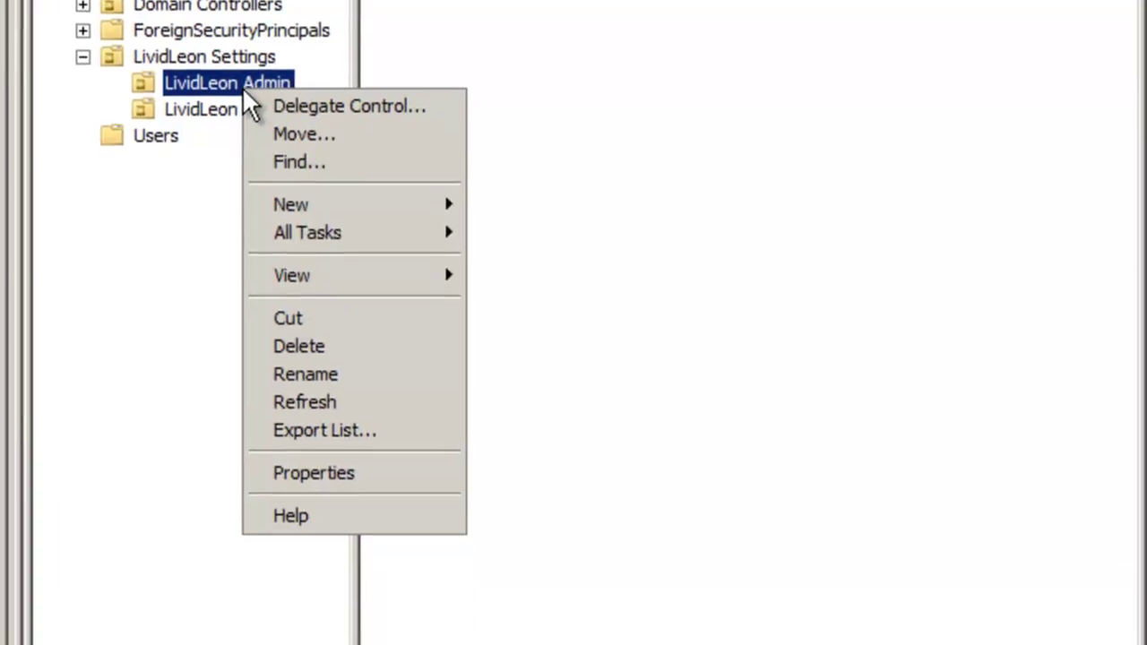
pyautogui.moveTo(294, 199)
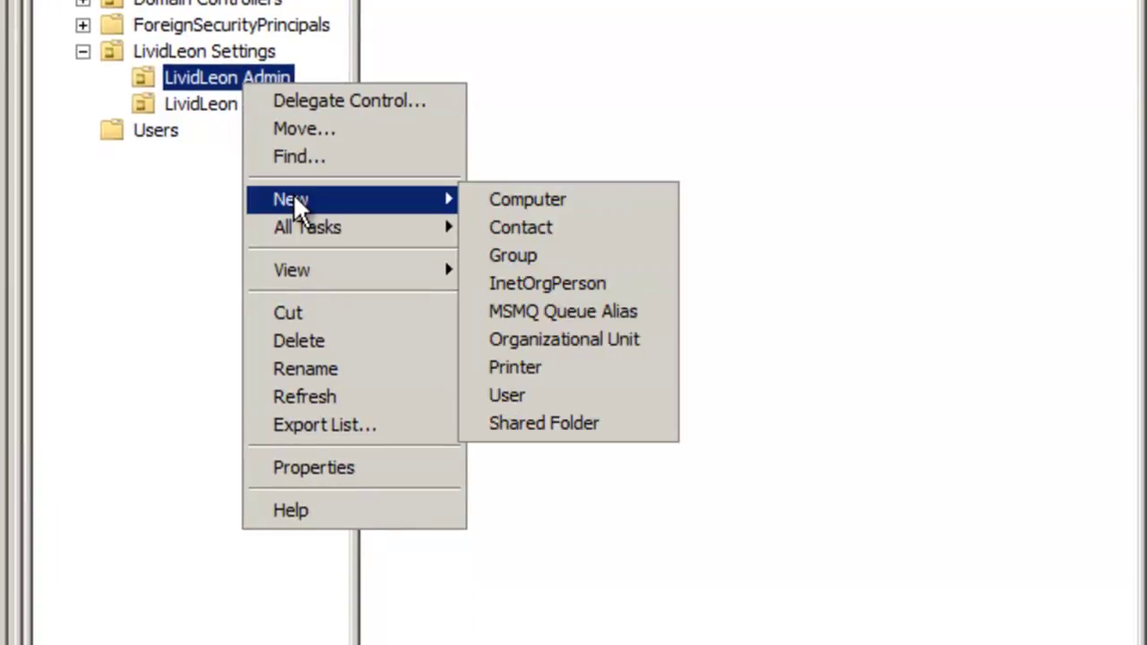
pyautogui.click(507, 395)
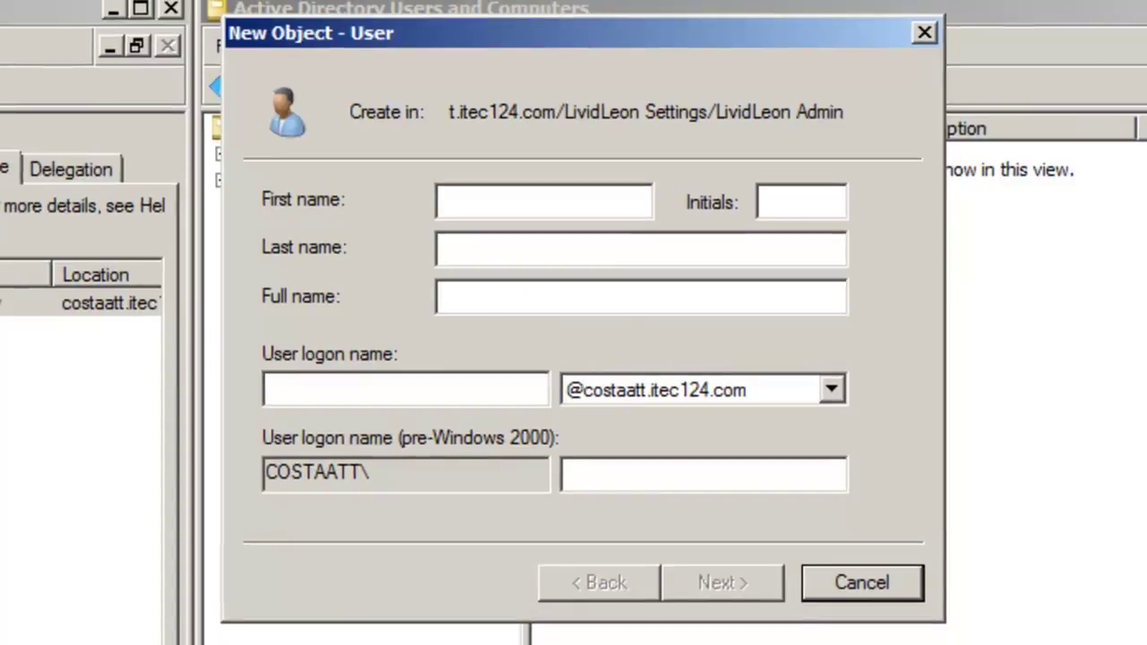
pyautogui.write('Jack')
pyautogui.press('Tab')
pyautogui.press('Tab')
pyautogui.write('Snow')
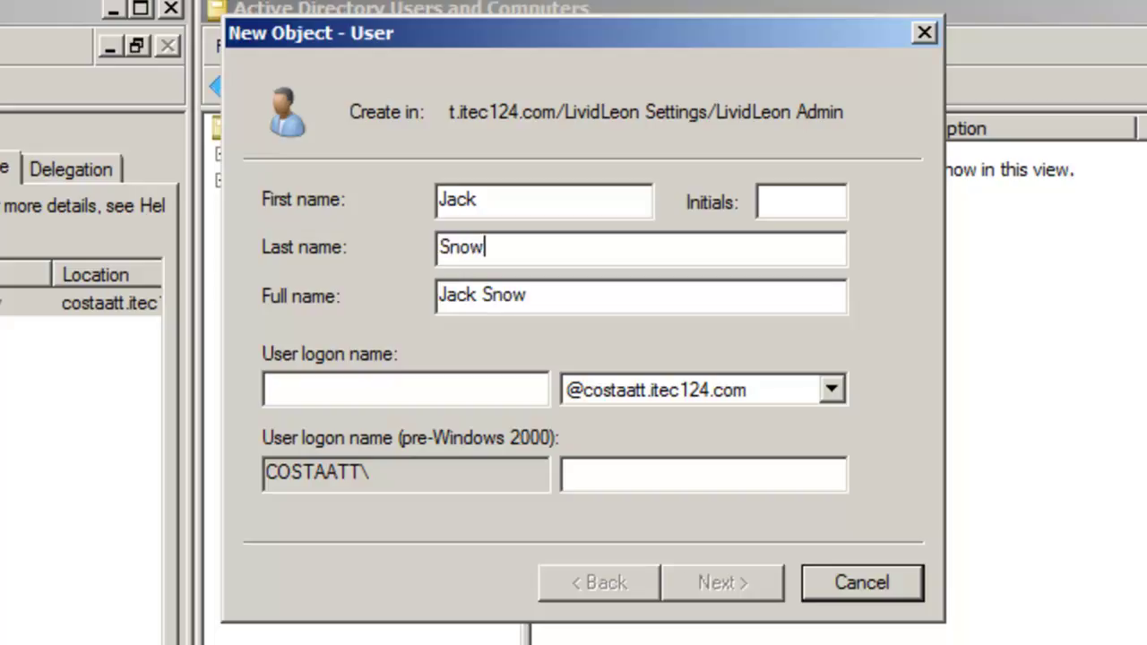
pyautogui.write('Man')
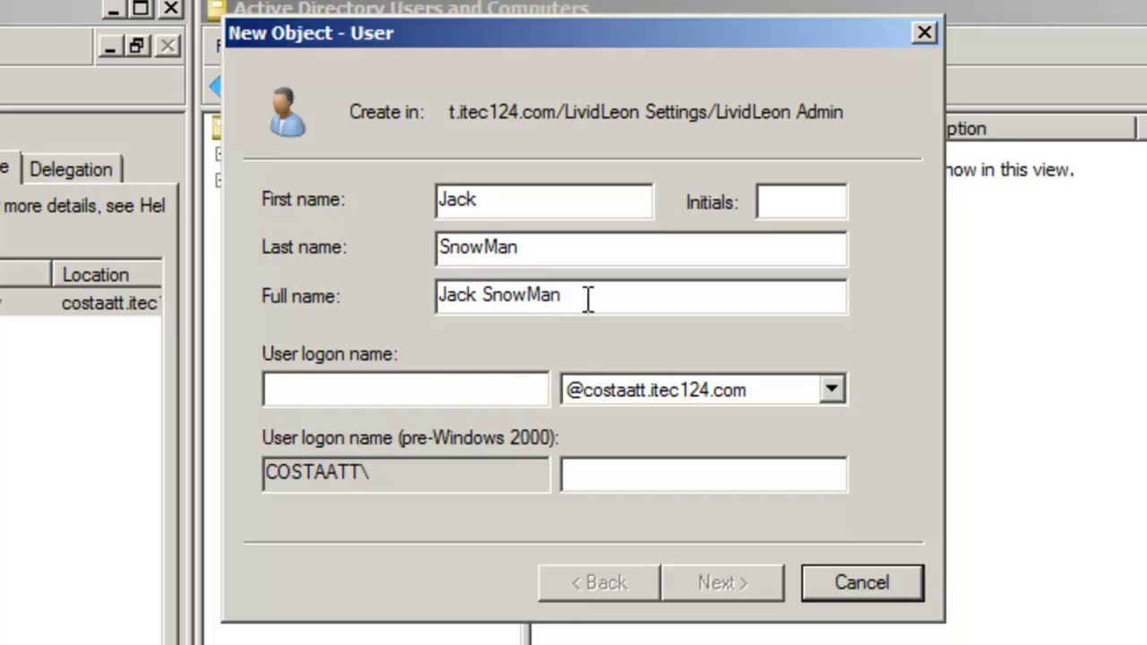
pyautogui.moveTo(586, 299); pyautogui.dragTo(365, 282)
pyautogui.hotkey('ctrl', 'c')
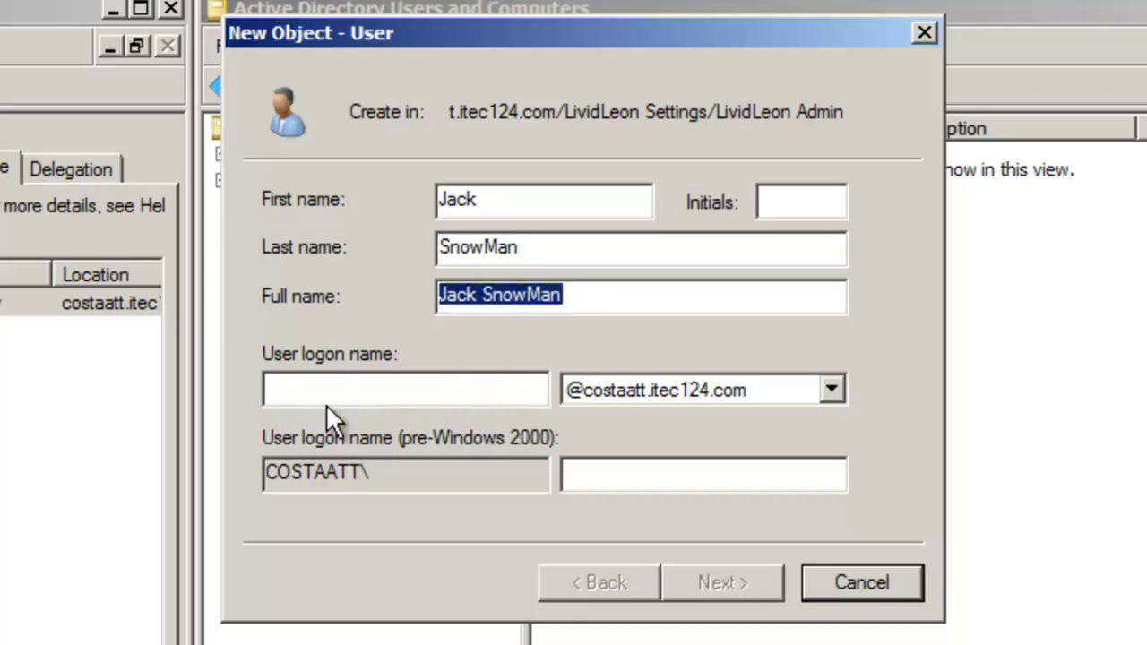
pyautogui.click(319, 394)
pyautogui.hotkey('ctrl', 'v')
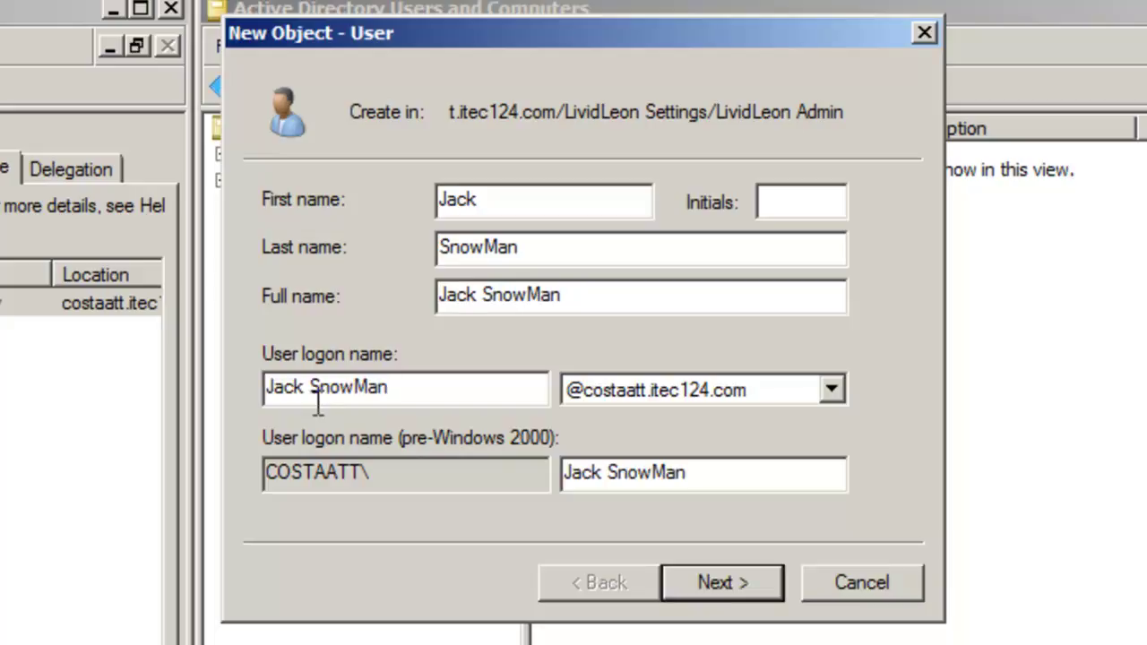
pyautogui.click(694, 581)
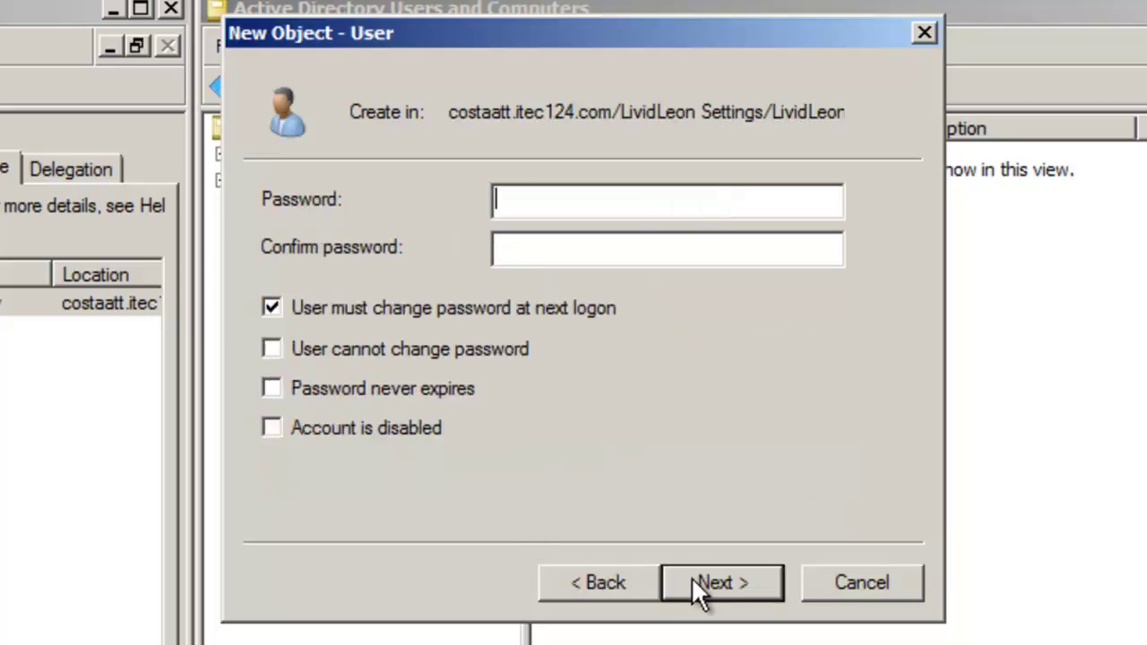
# Set the account password, clear must-change at next logon, enable Password never expires, and finish
pyautogui.write('P@ssw0rd123456')
pyautogui.press('Tab')
pyautogui.write('P@ssw0rd123456')
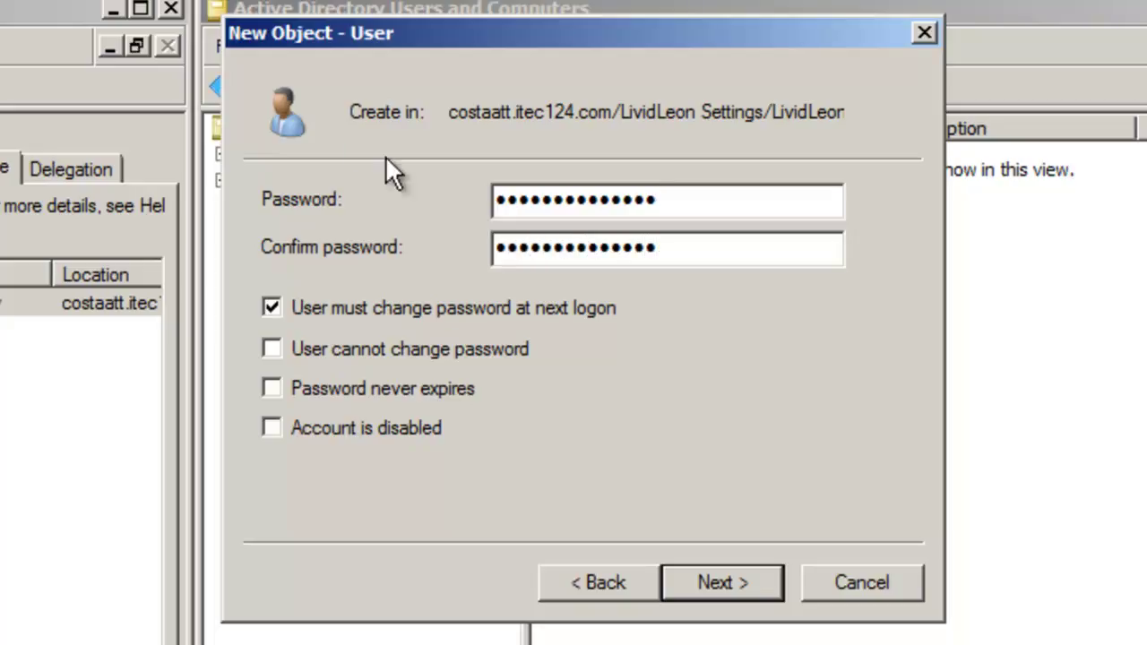
pyautogui.click(427, 310)
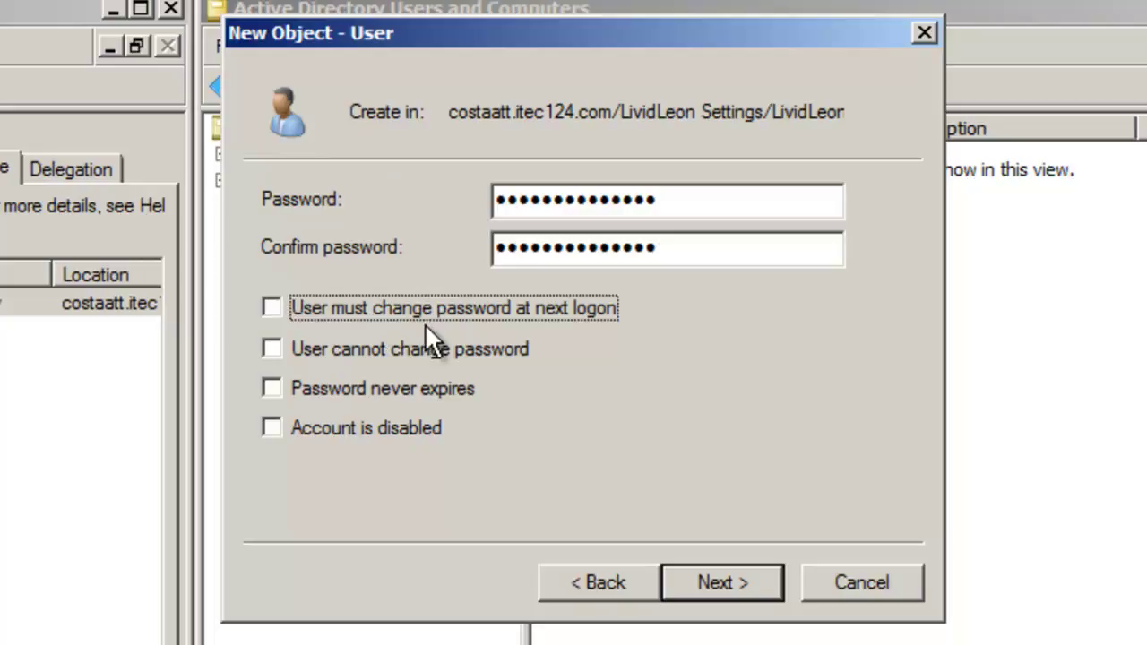
pyautogui.click(427, 389)
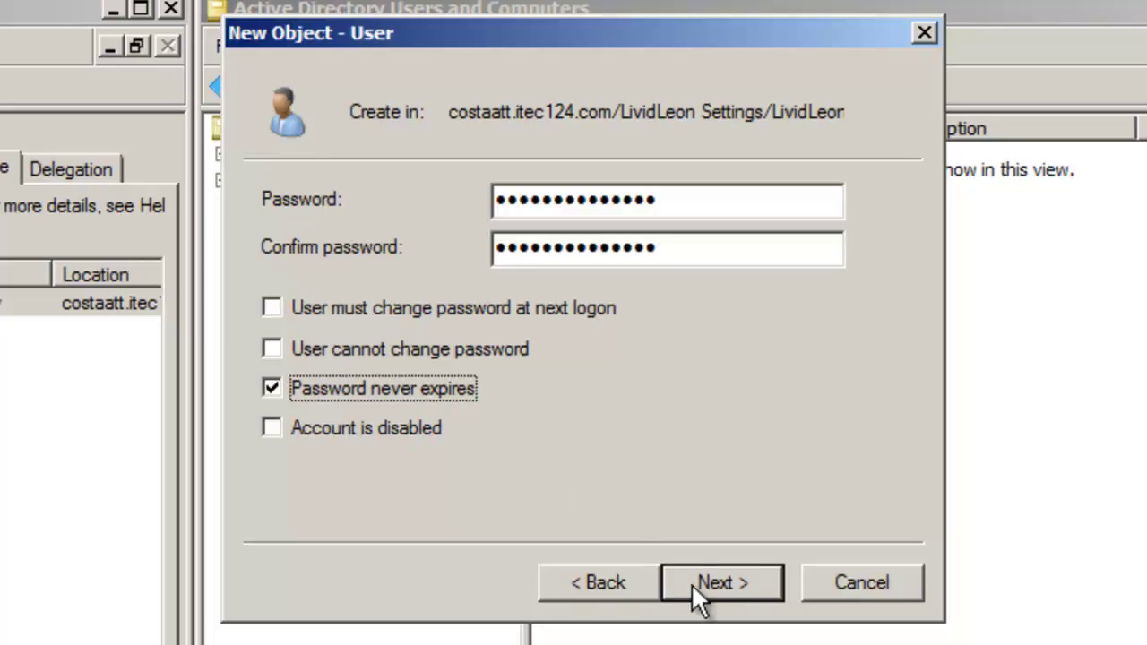
pyautogui.click(688, 581)
pyautogui.click(744, 585)
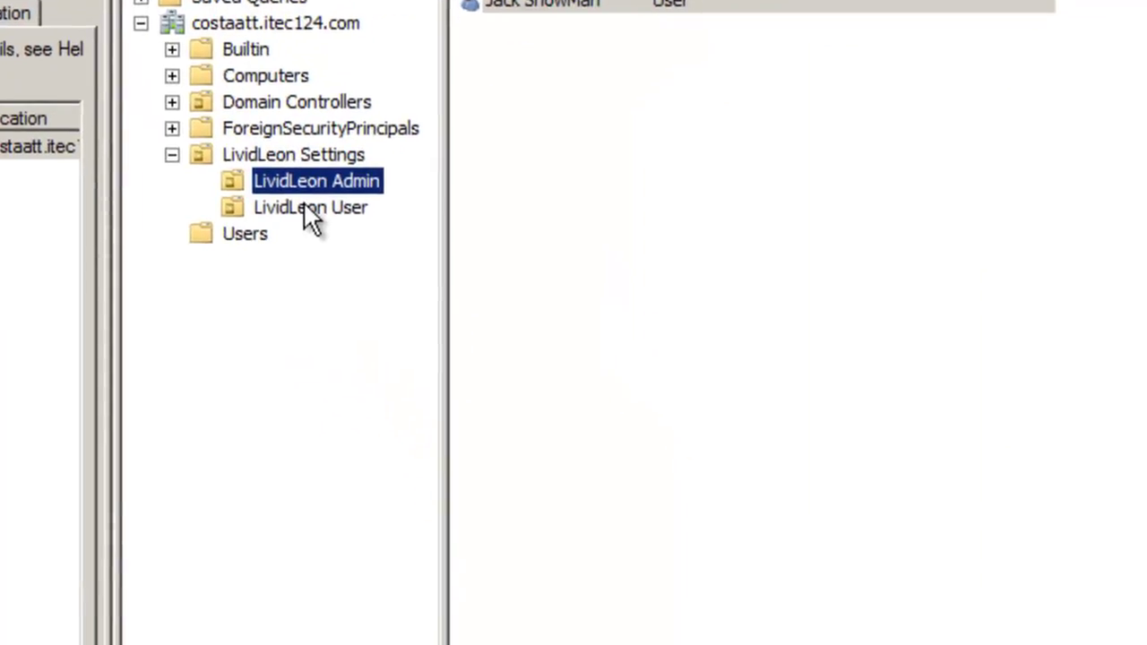
pyautogui.click(381, 349)
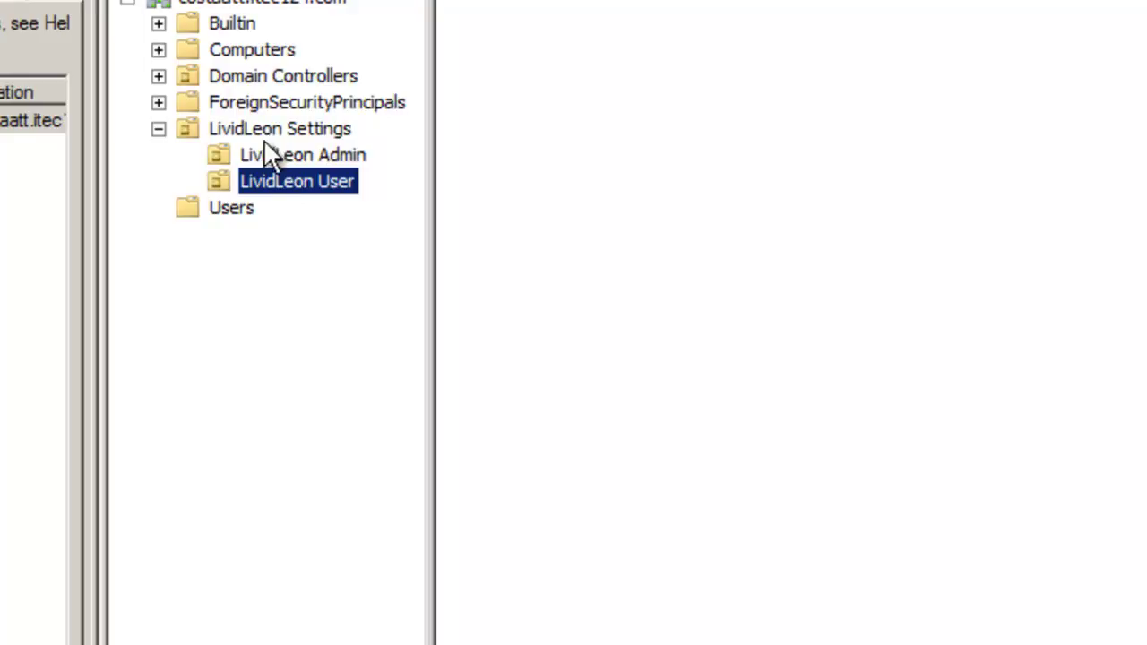
# Start a new user in LividLeon User with first and last names, reusing the full name as logon name
pyautogui.rightClick(274, 180)
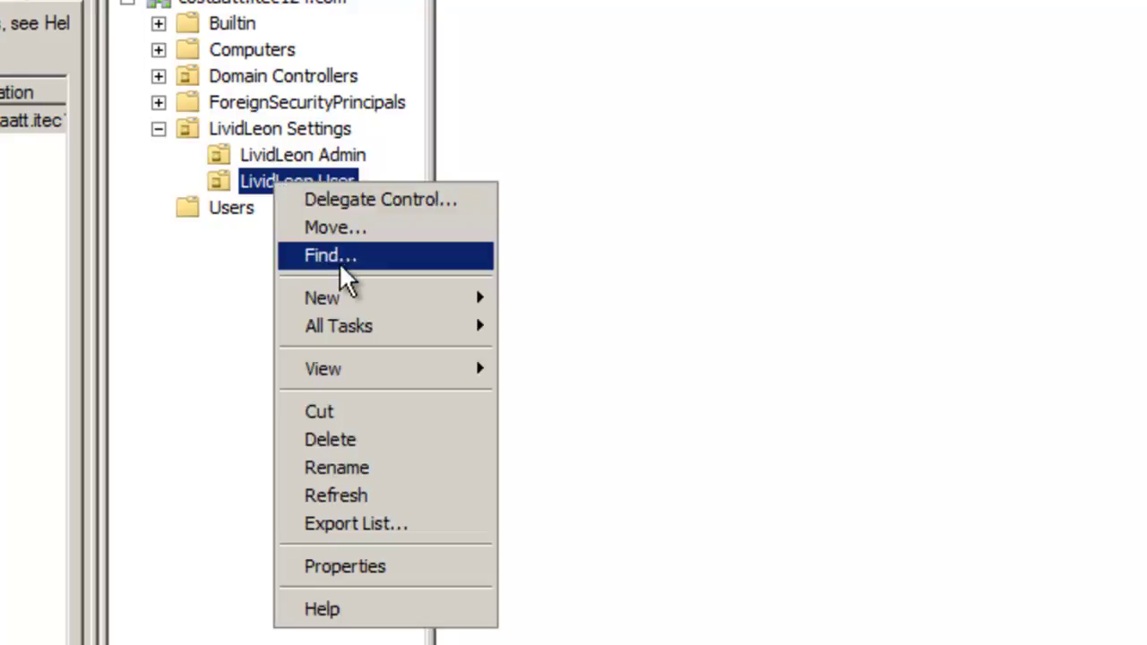
pyautogui.moveTo(344, 306)
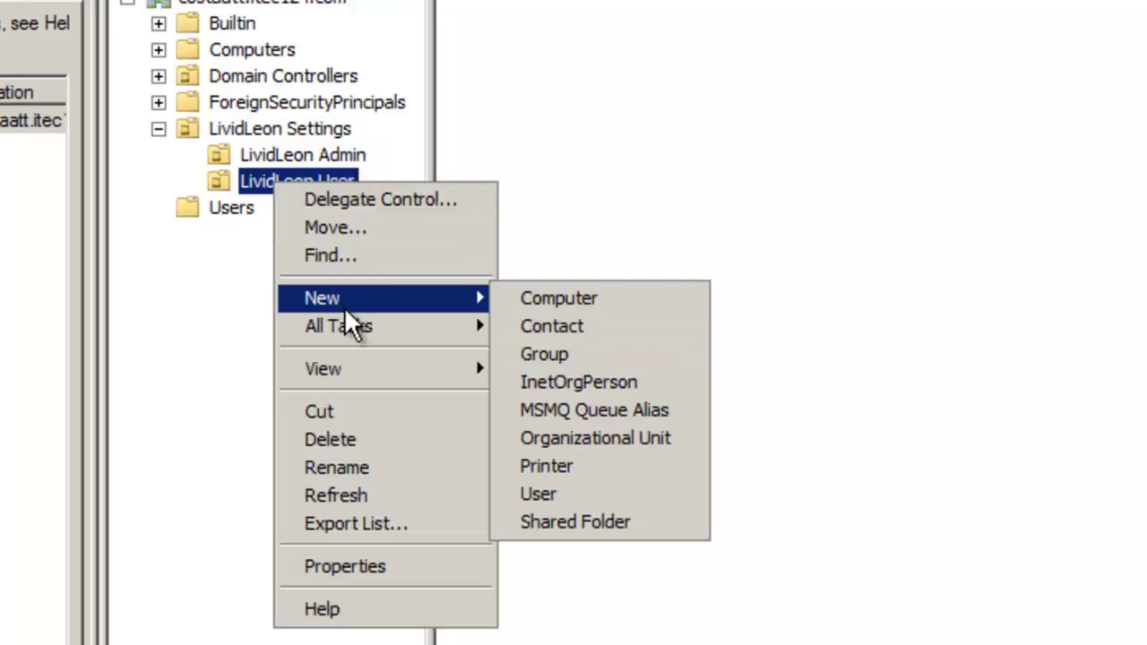
pyautogui.click(529, 494)
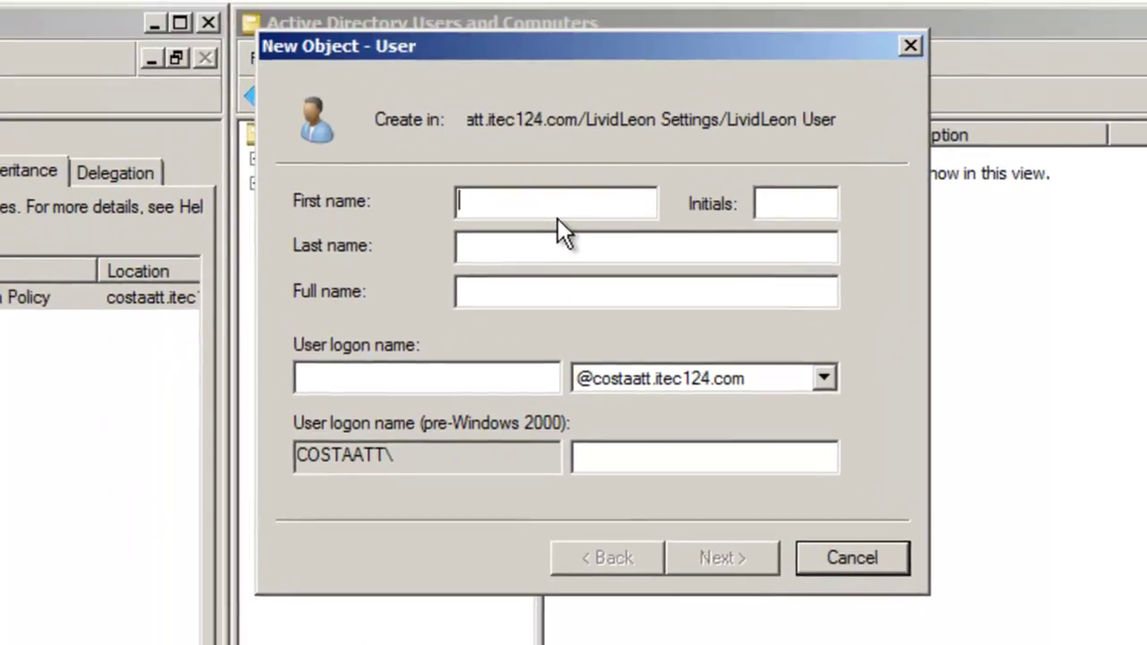
pyautogui.write('Jill')
pyautogui.click(507, 244)
pyautogui.write('SnowGirl')
pyautogui.moveTo(567, 290); pyautogui.dragTo(424, 280)
pyautogui.hotkey('ctrl', 'c')
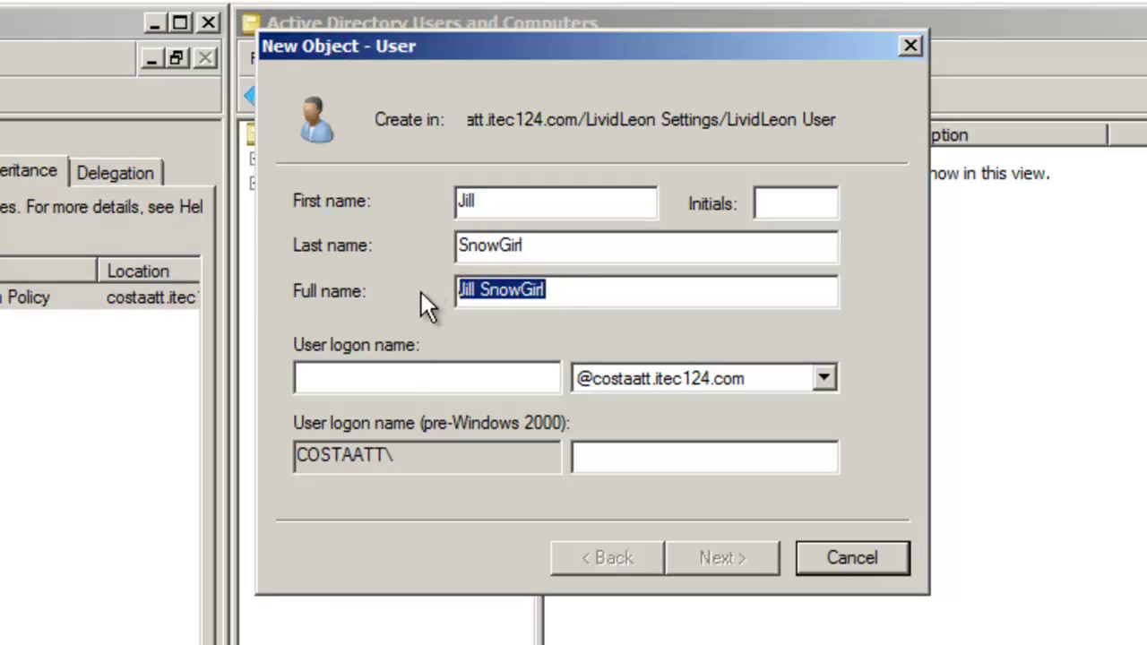
pyautogui.click(395, 375)
pyautogui.hotkey('ctrl', 'v')
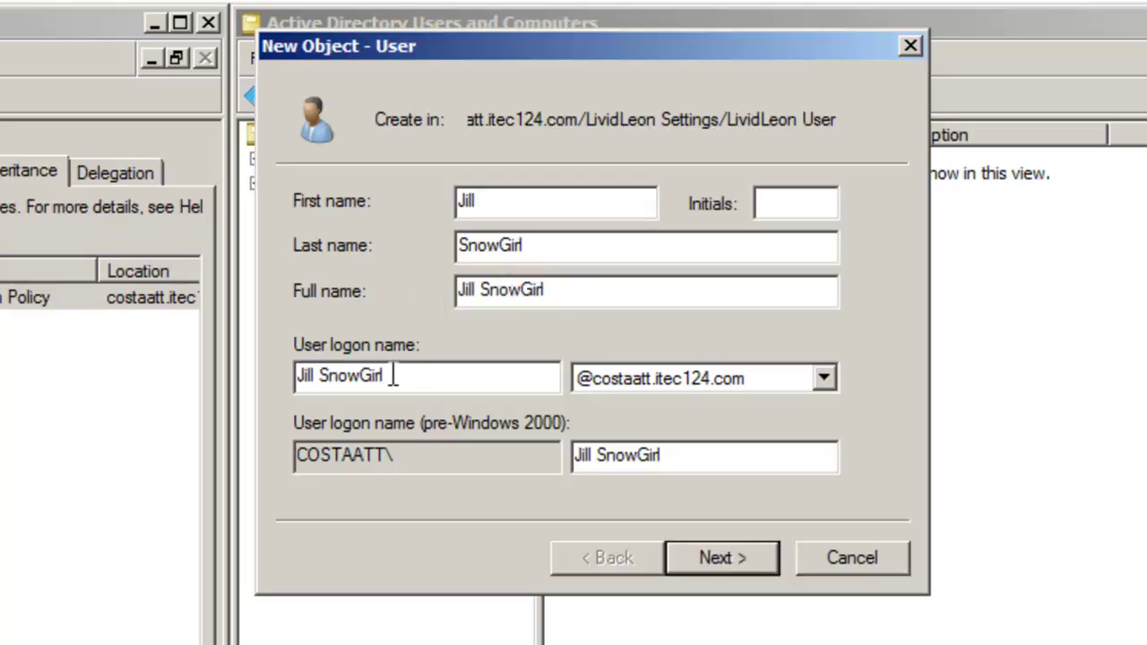
pyautogui.click(735, 554)
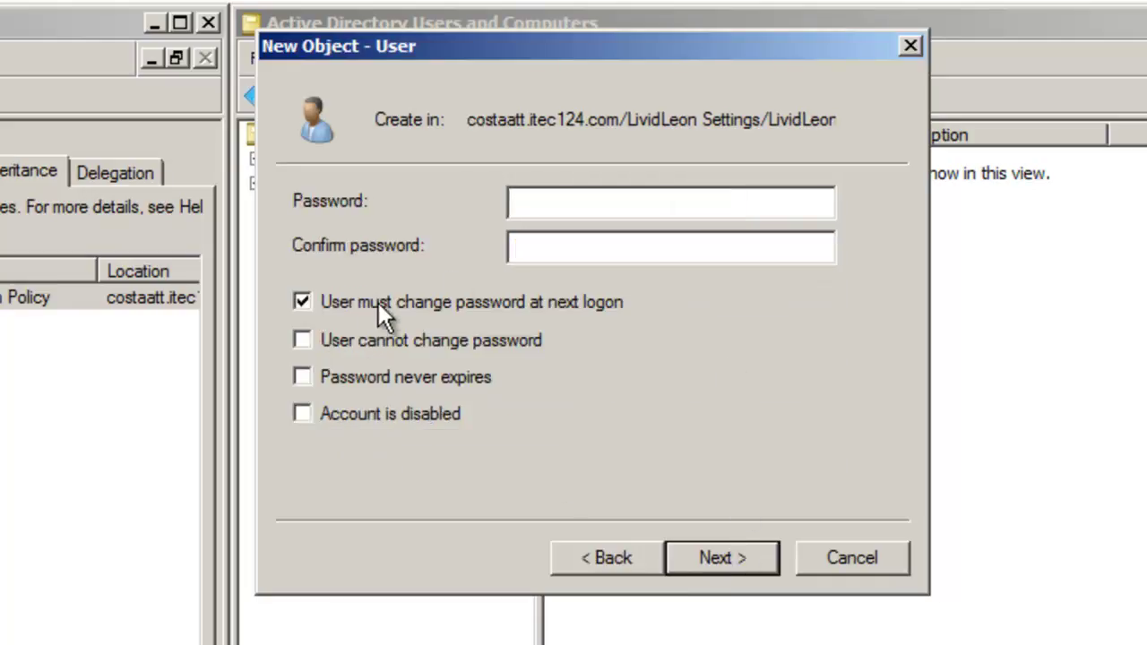
# Set the password, clear must-change, enable cannot change and never expires, and finish
pyautogui.write('P@ssw0rd••••••')
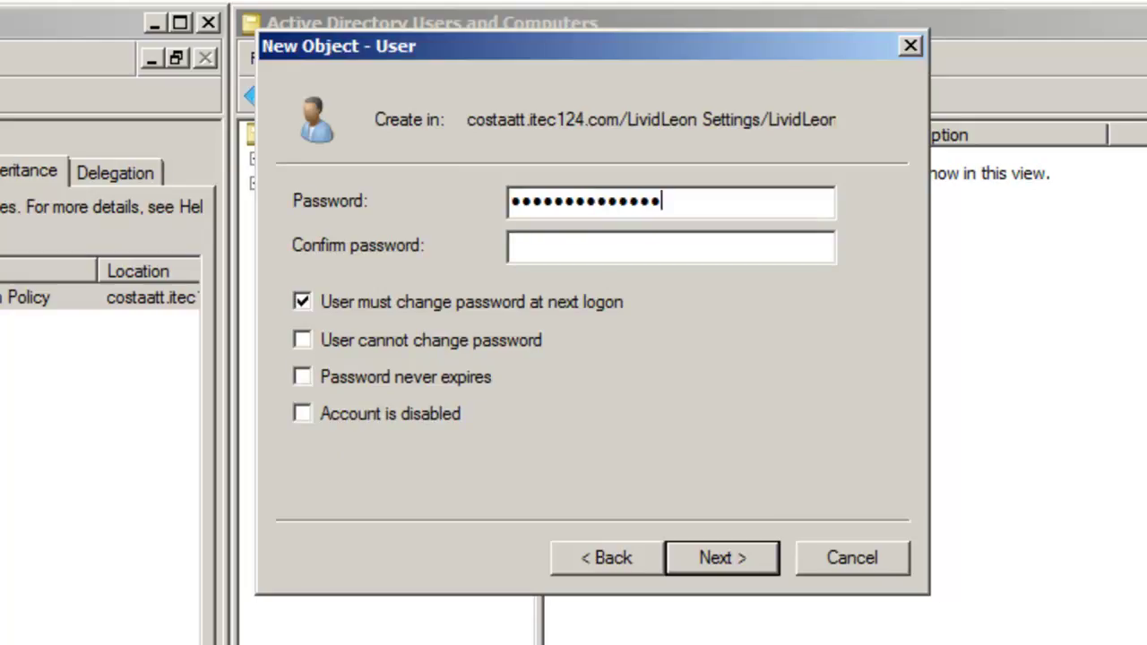
pyautogui.press('Tab')
pyautogui.write('P@ssw0rd1234566')
pyautogui.click(361, 307)
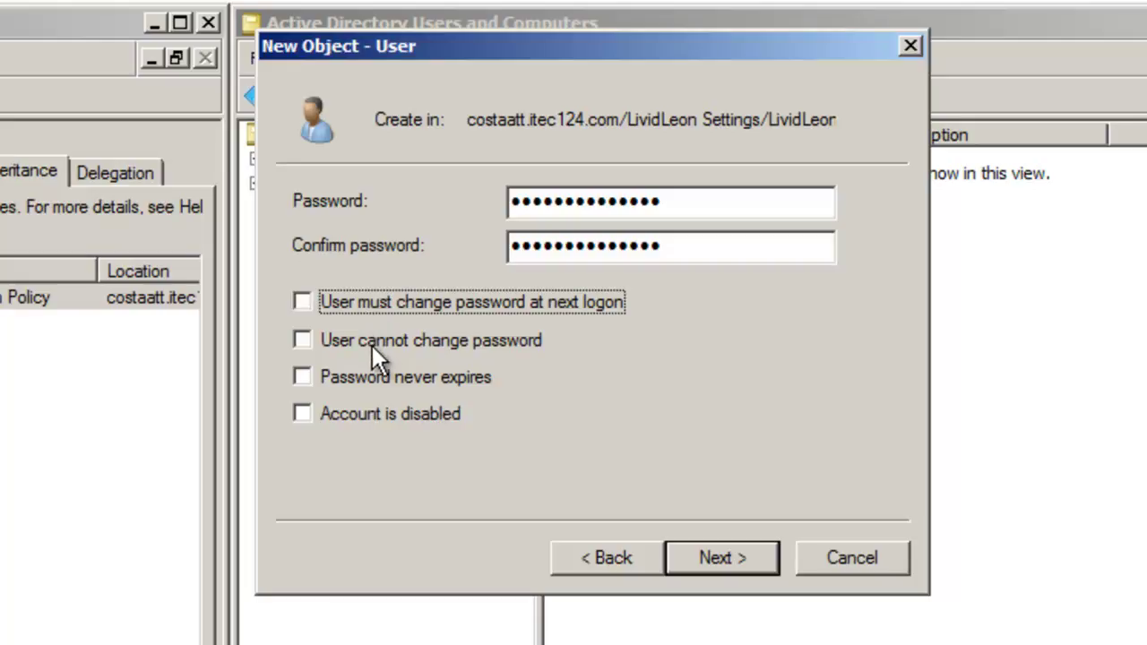
pyautogui.click(298, 341)
pyautogui.click(301, 377)
pyautogui.click(700, 551)
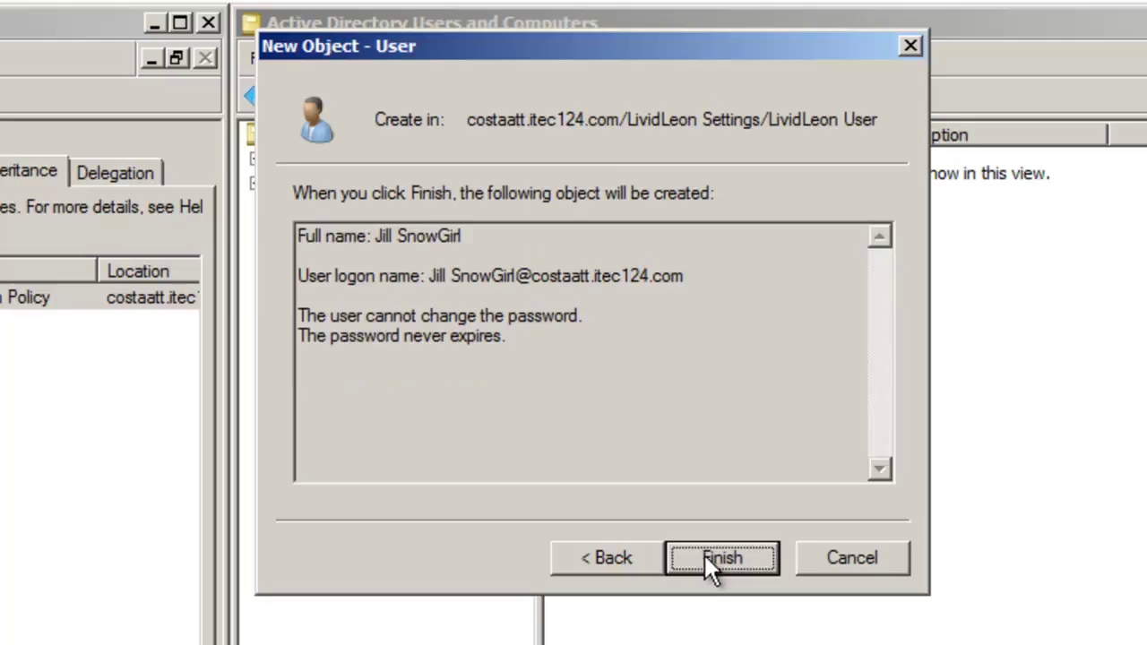
pyautogui.click(703, 555)
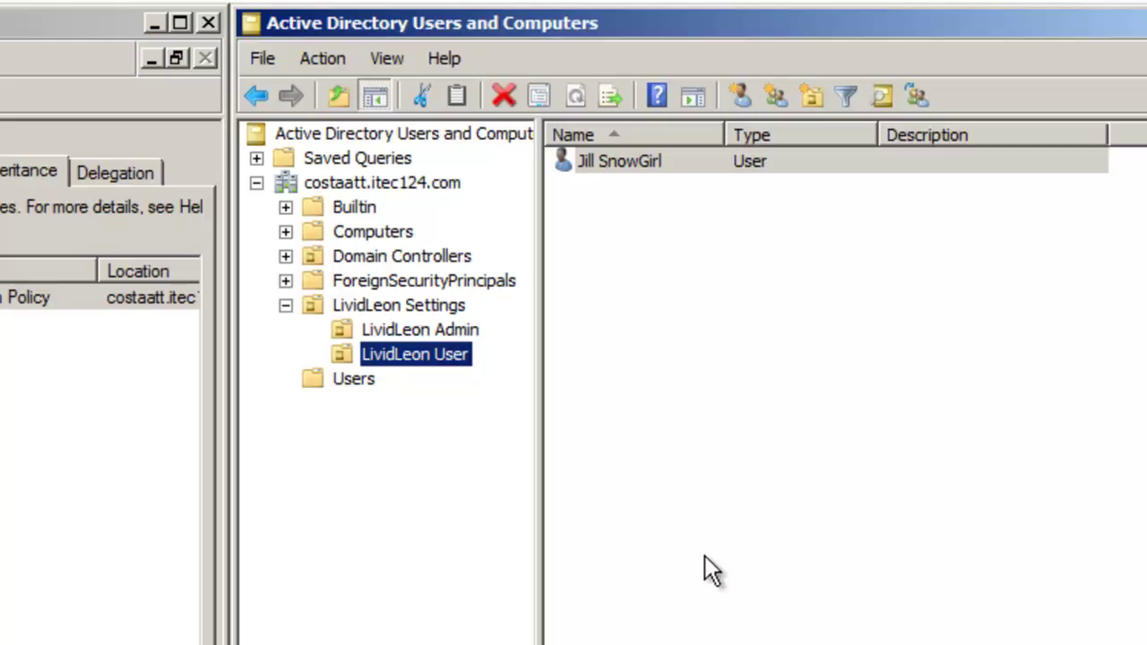
# Widen the Type and Description columns, then open LividLeon Settings to show the LividLeon Admin and LividLeon User OUs
pyautogui.click(361, 182)
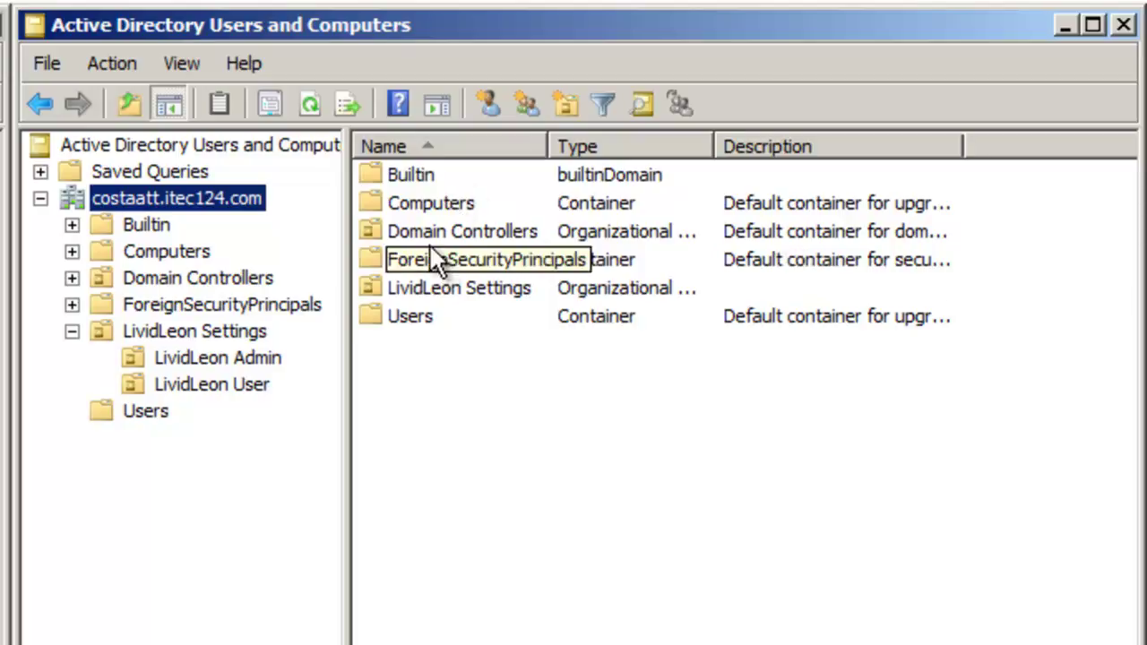
pyautogui.moveTo(714, 146); pyautogui.dragTo(764, 150)
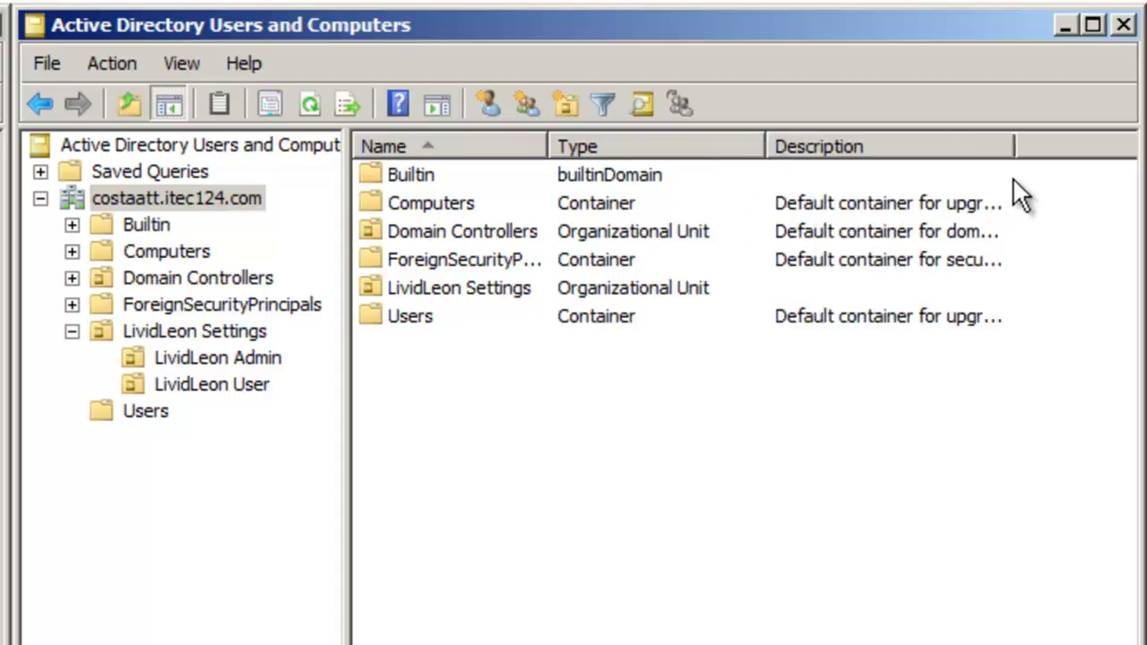
pyautogui.moveTo(1008, 146); pyautogui.dragTo(1091, 144)
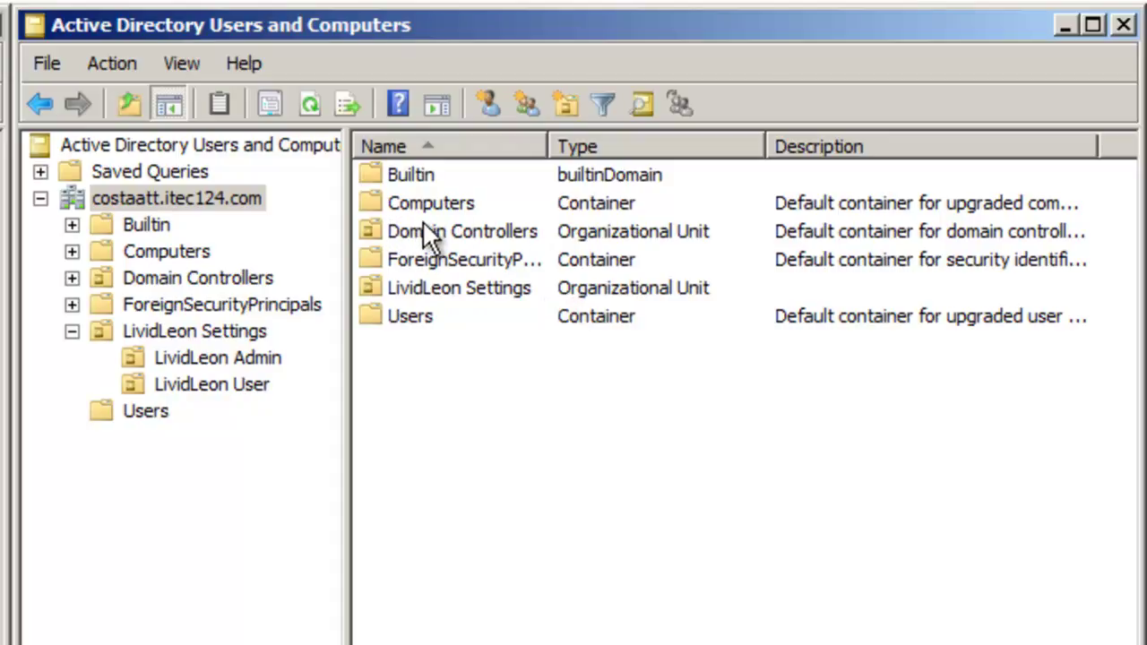
pyautogui.doubleClick(605, 291)
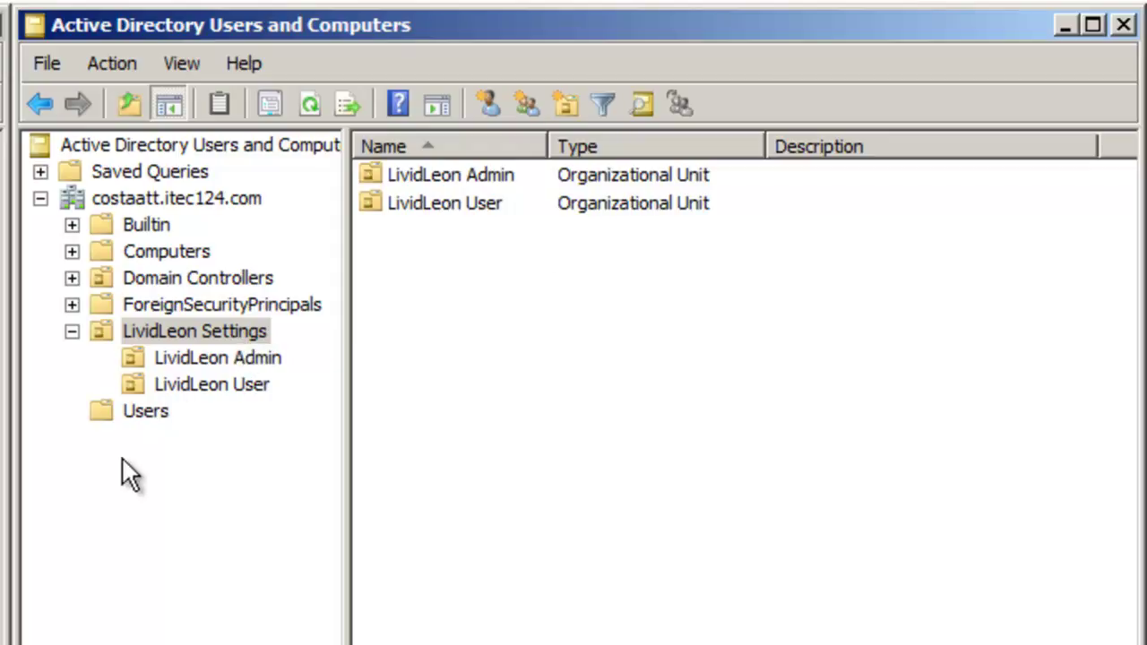
pyautogui.click(119, 492)
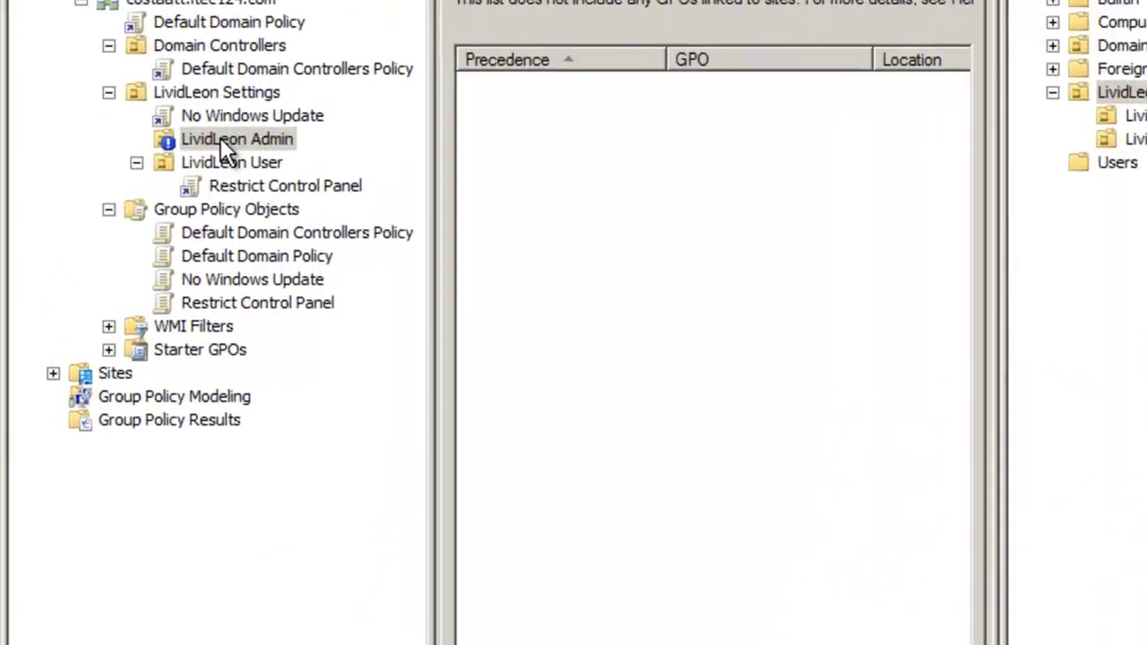
# Turn off Block Inheritance on LividLeon Admin and view LividLeon User's three inherited GPOs
pyautogui.rightClick(238, 123)
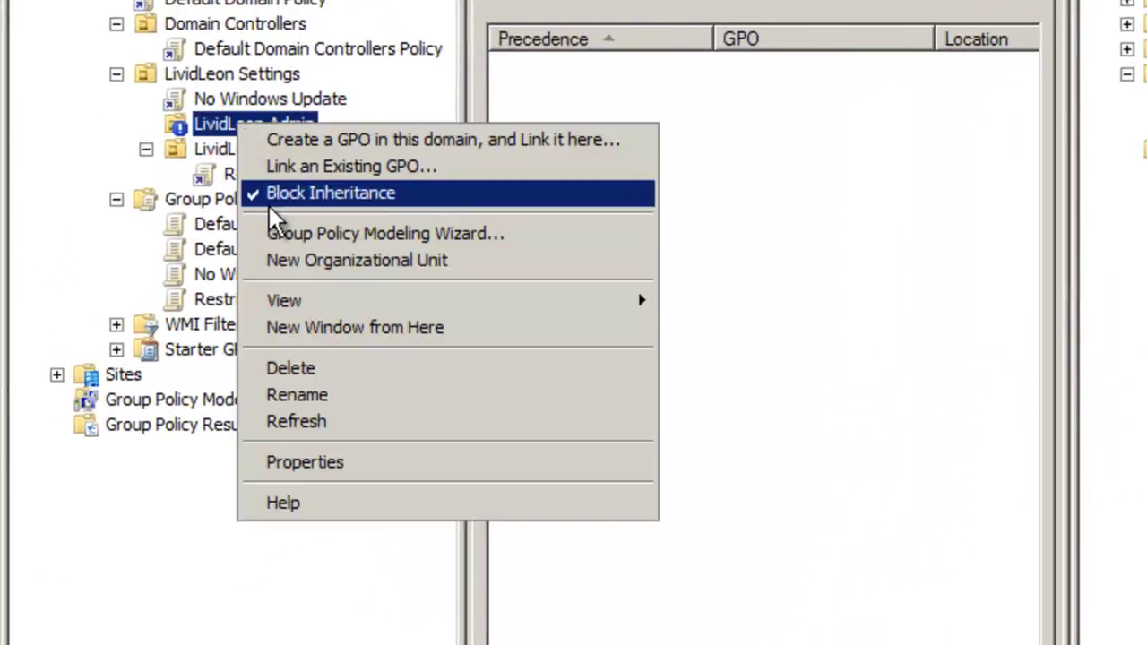
pyautogui.click(300, 193)
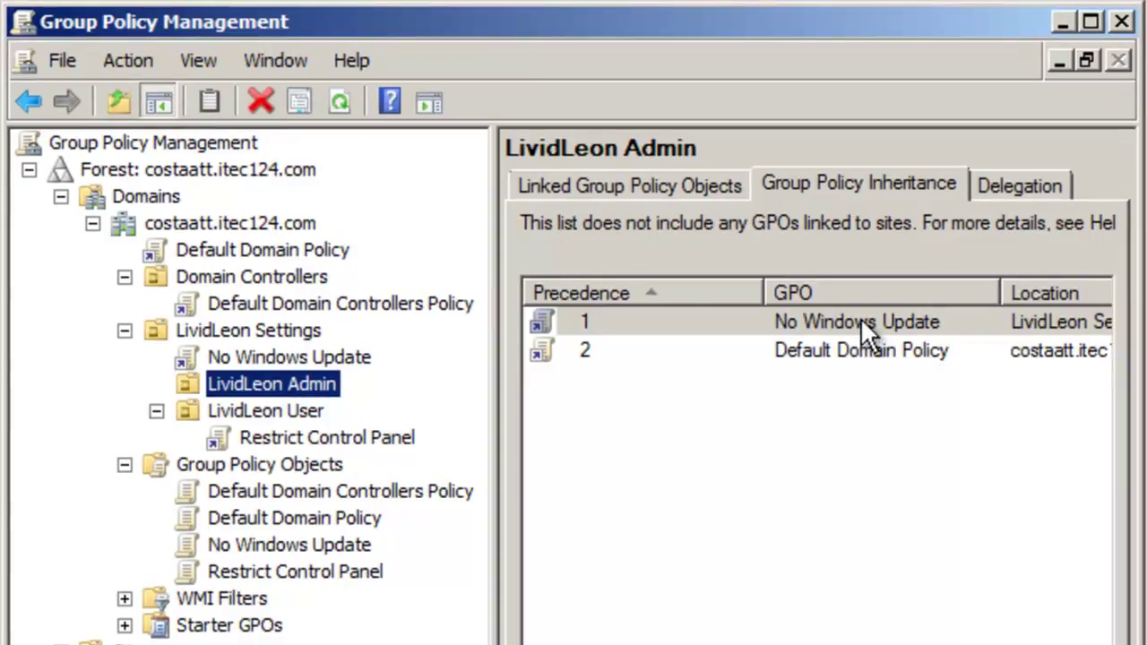
pyautogui.click(270, 408)
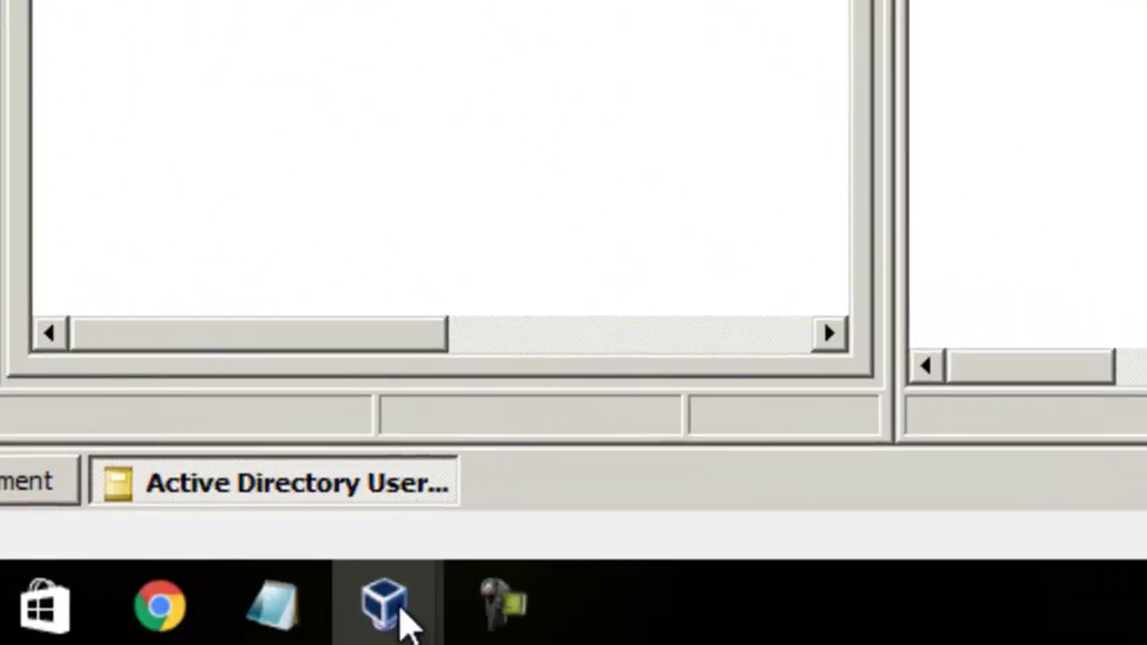
# Log on to the Windows 7 guest as another COSTAATT domain user with the test account's name and password
pyautogui.moveTo(397, 615)
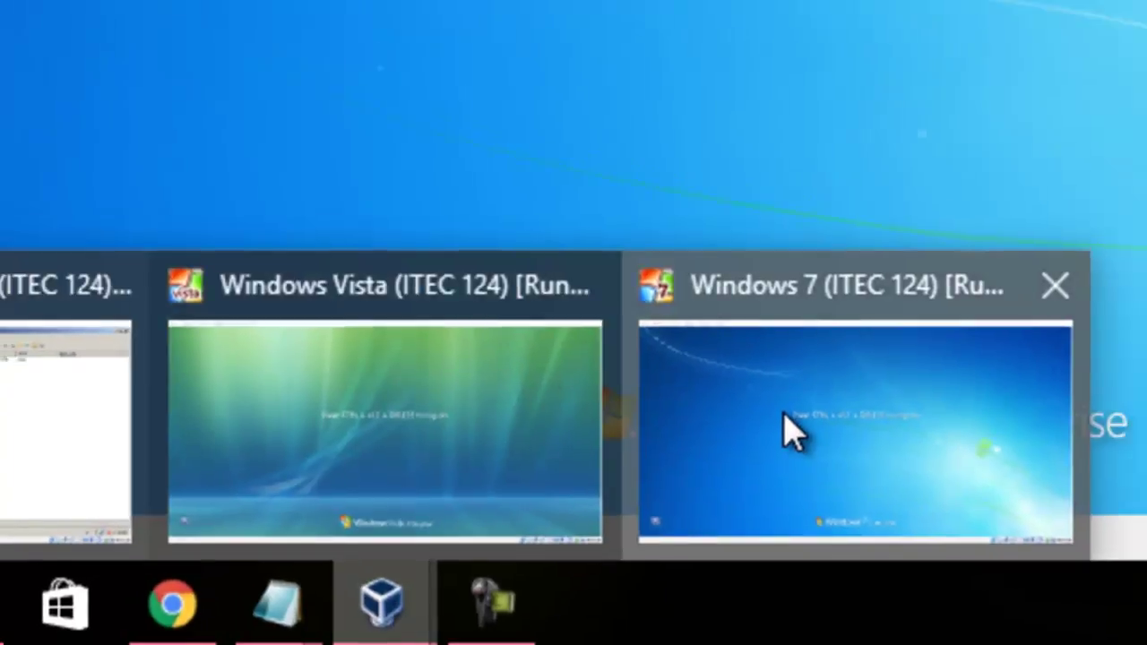
pyautogui.click(810, 414)
pyautogui.hotkey('ctrl', 'alt', 'Delete')
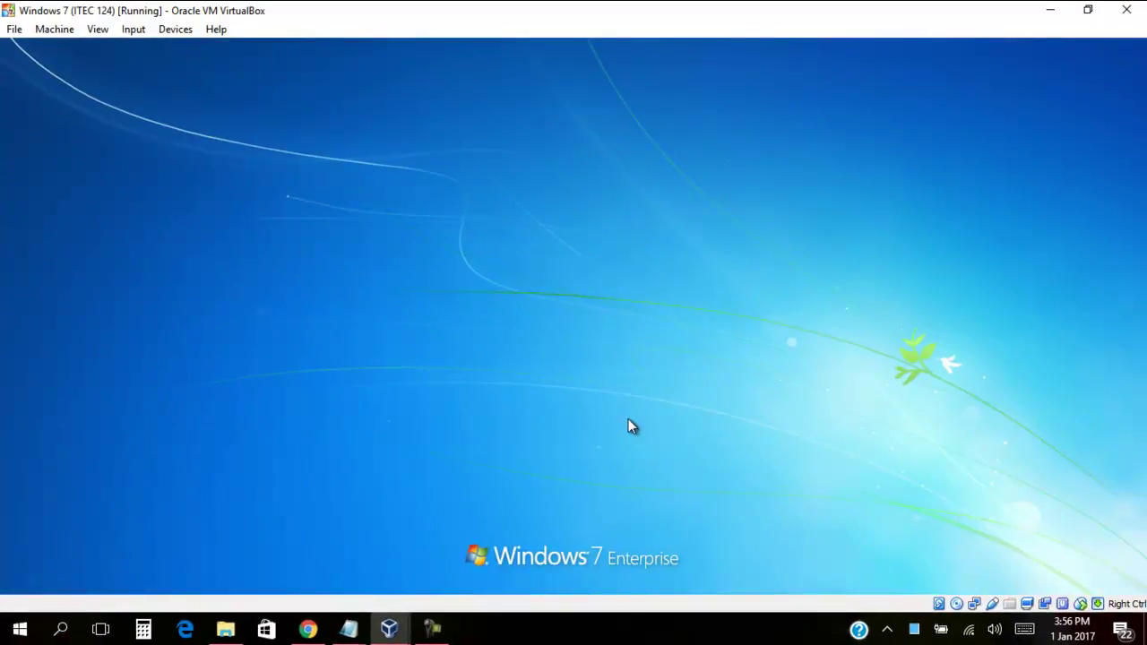
pyautogui.click(573, 477)
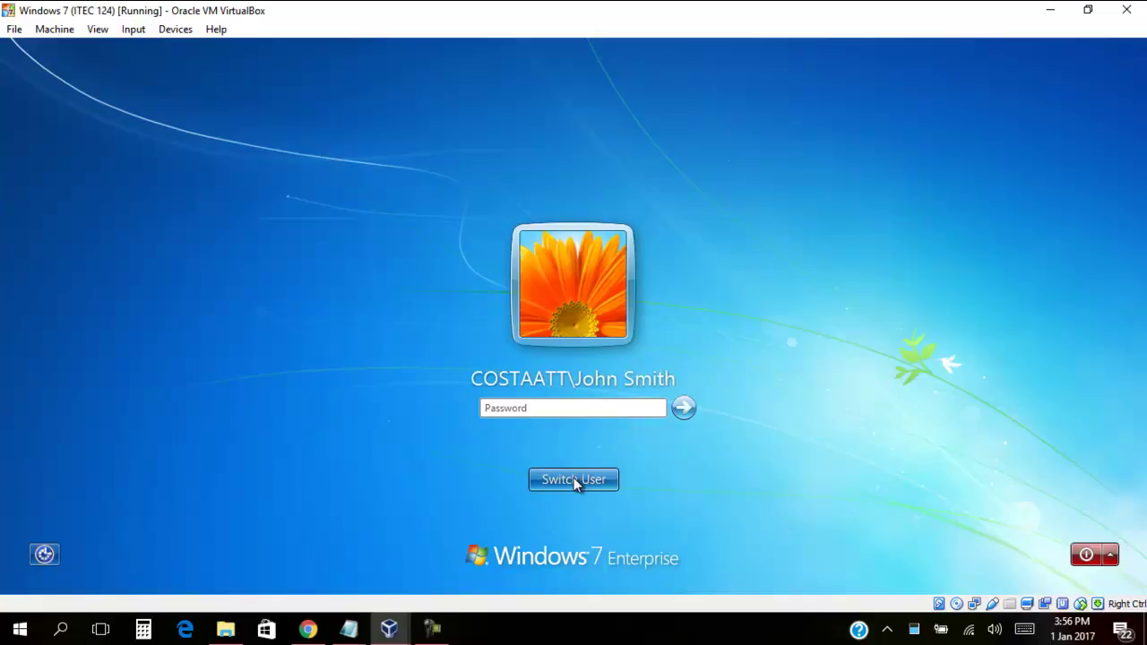
pyautogui.click(664, 349)
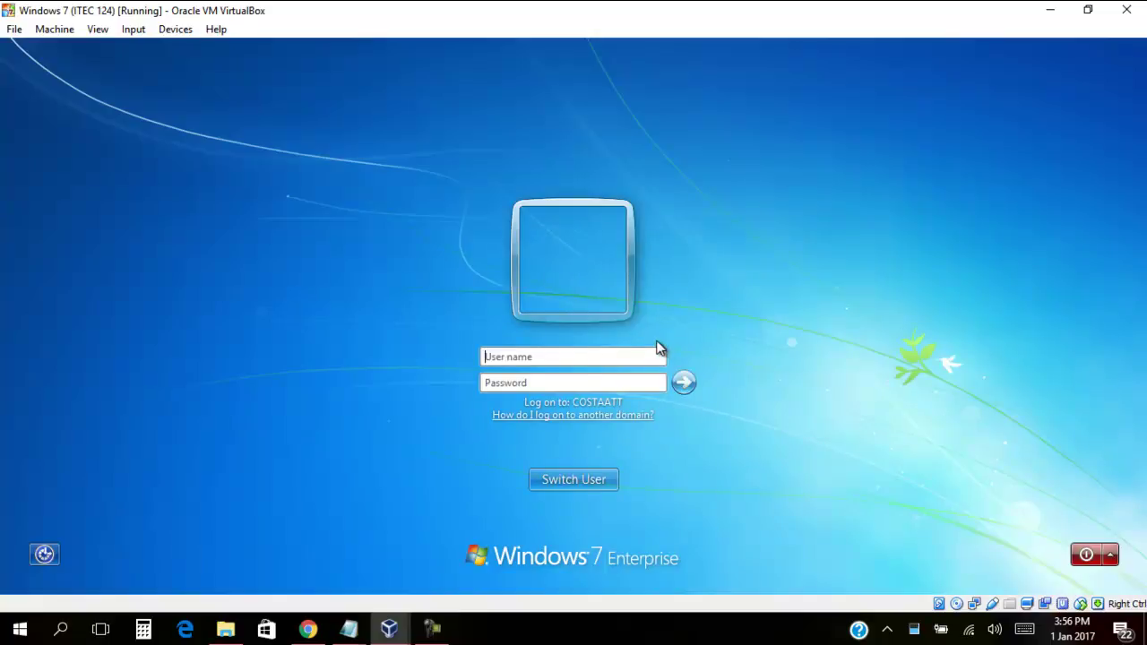
pyautogui.write('COSTAATT\\Jack Snow')
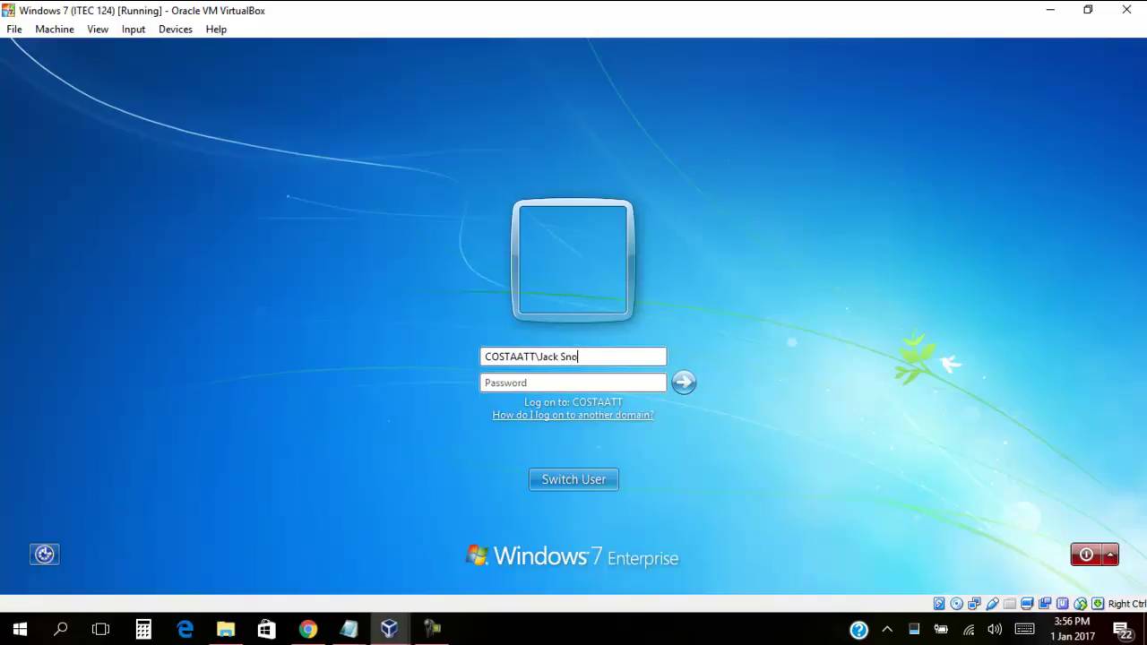
pyautogui.write('Man')
pyautogui.press('Tab')
pyautogui.write('**************')
pyautogui.press('Return')
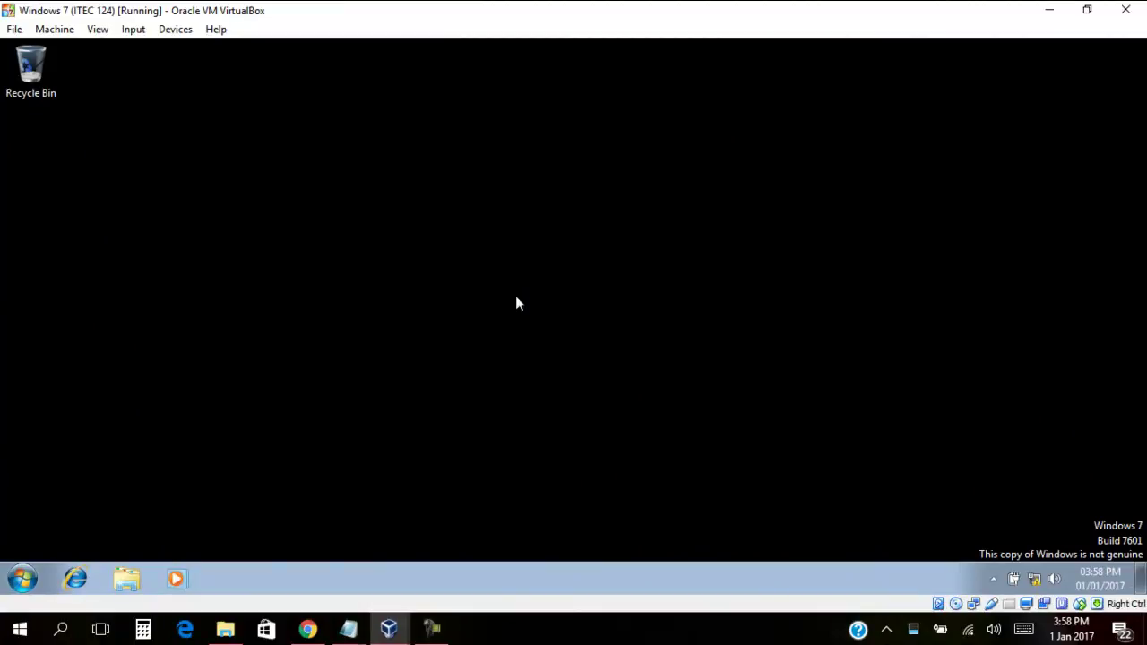
# Reach Windows Update through Computer's system properties, showing settings managed by the system administrator
pyautogui.click(22, 579)
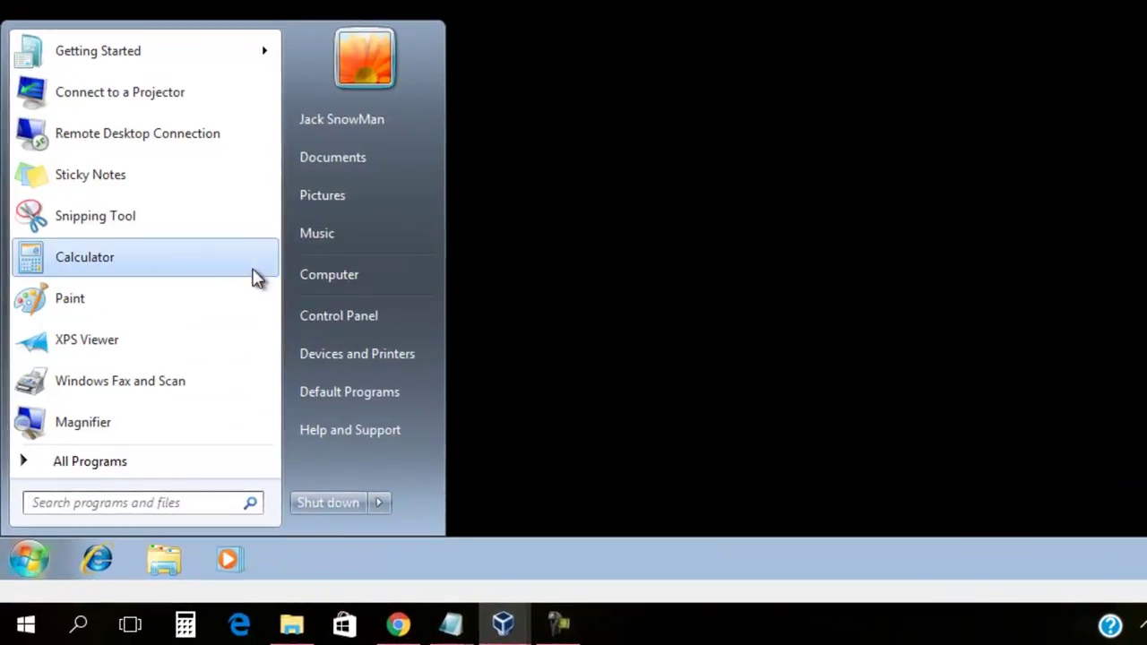
pyautogui.rightClick(309, 280)
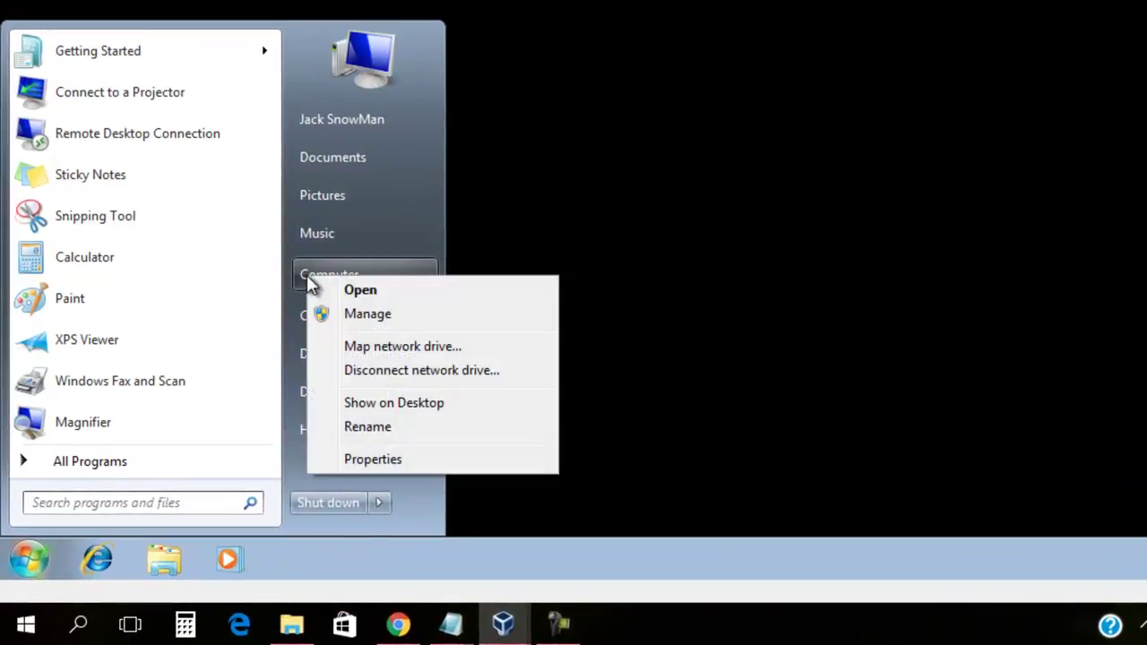
pyautogui.click(367, 459)
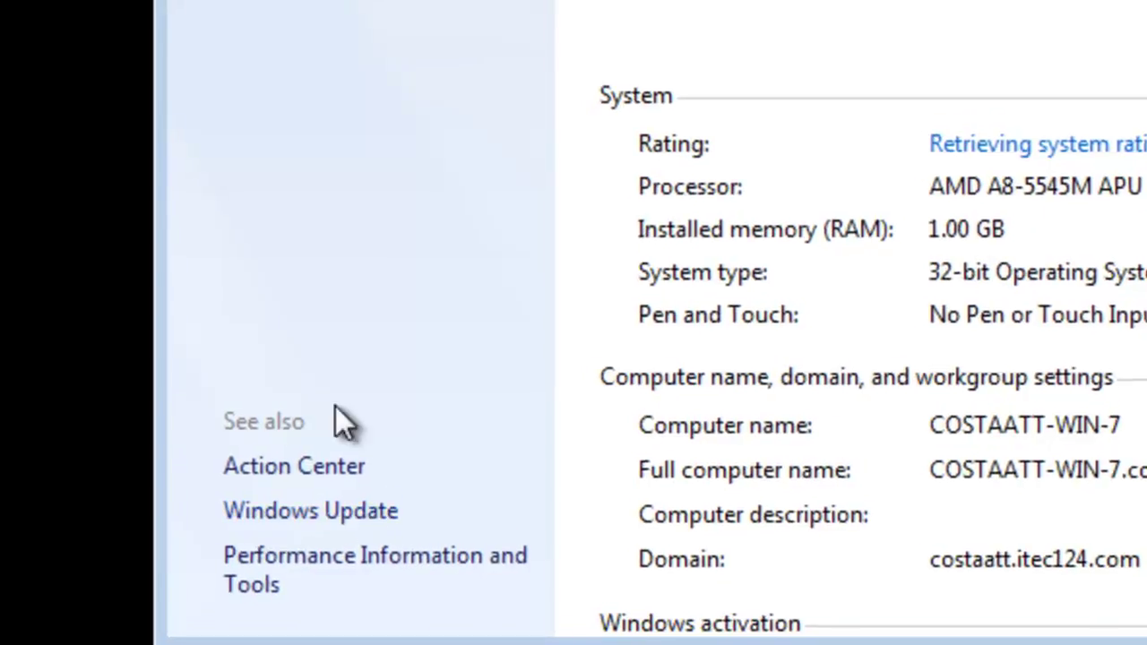
pyautogui.click(353, 524)
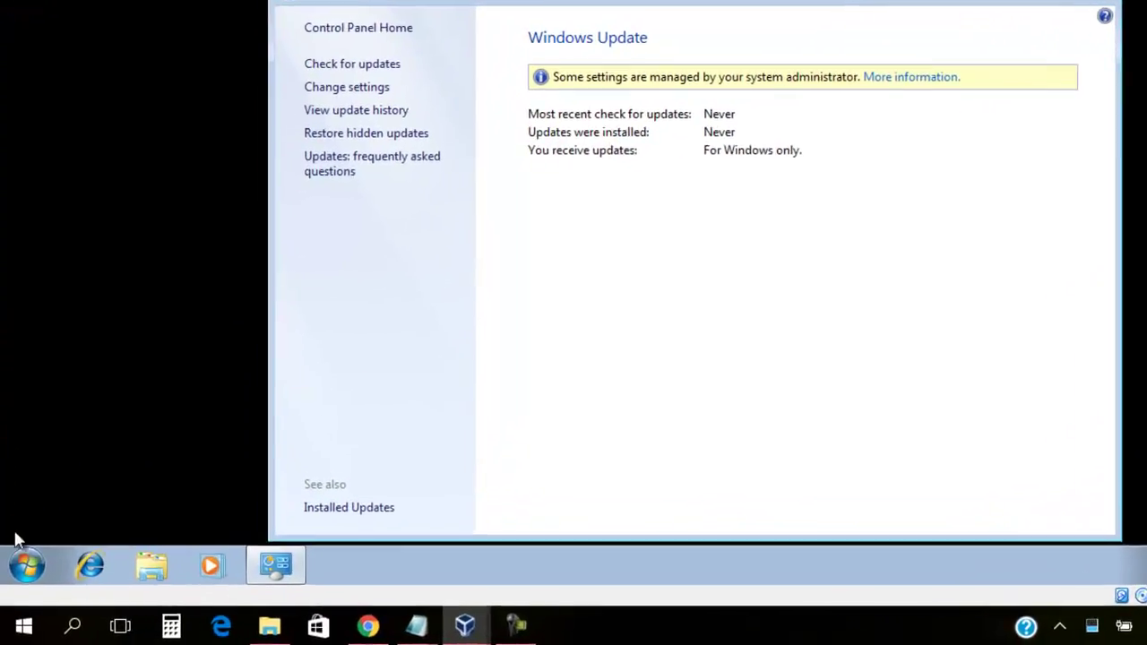
# Launch rsop.msc from the Start search and close the Access denied error
pyautogui.click(23, 576)
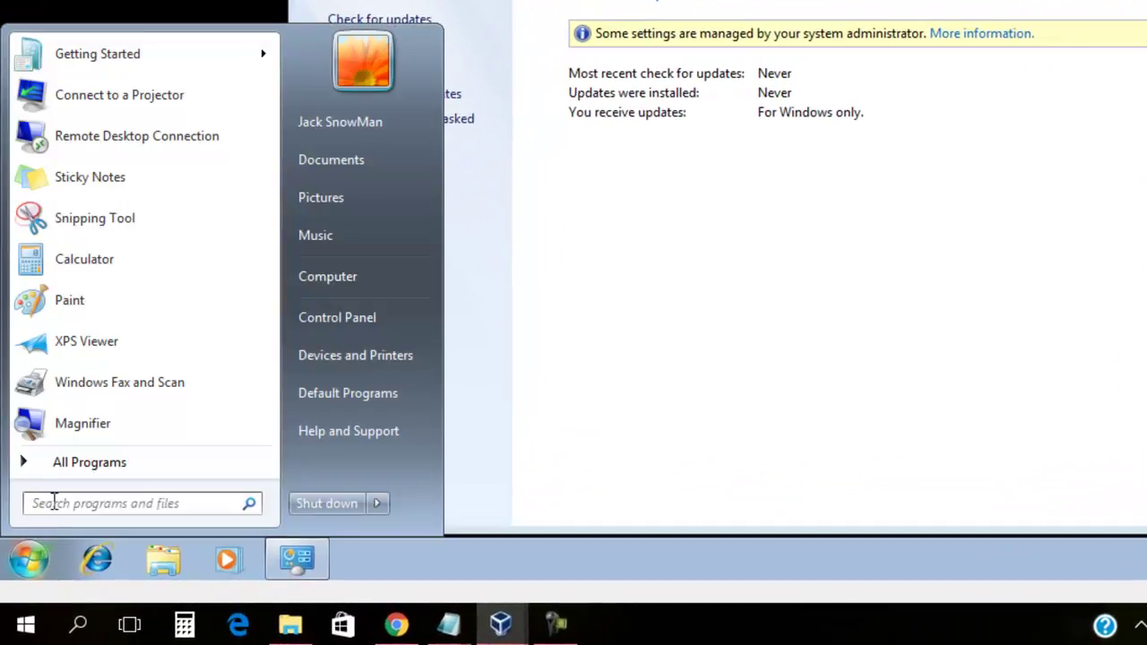
pyautogui.write('rsop.msc')
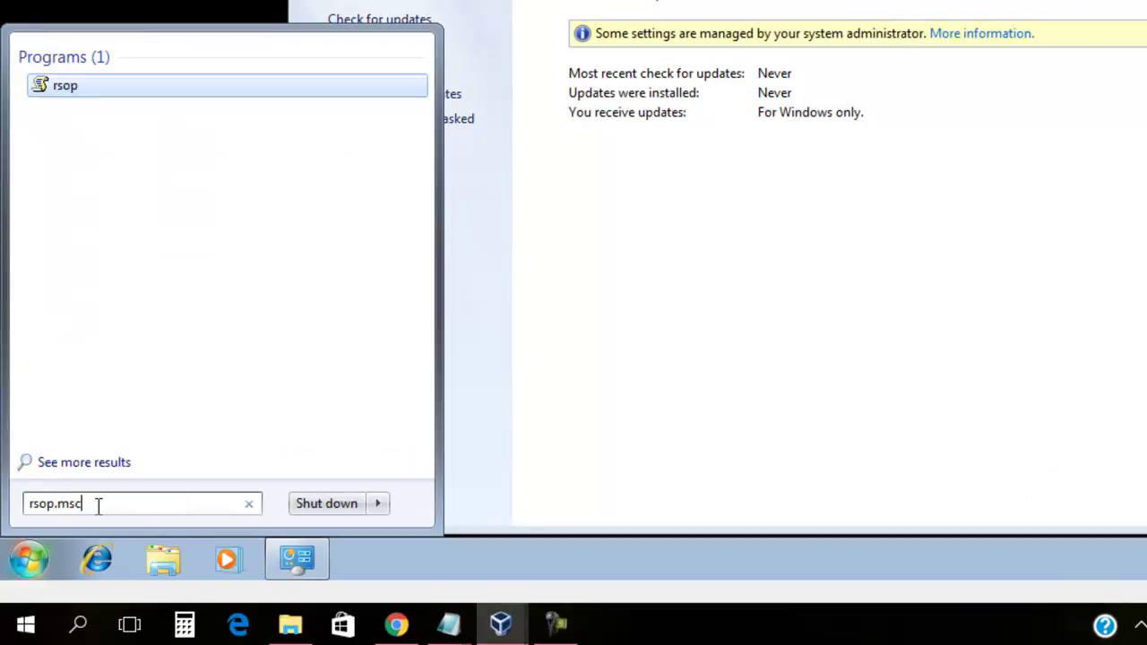
pyautogui.click(59, 90)
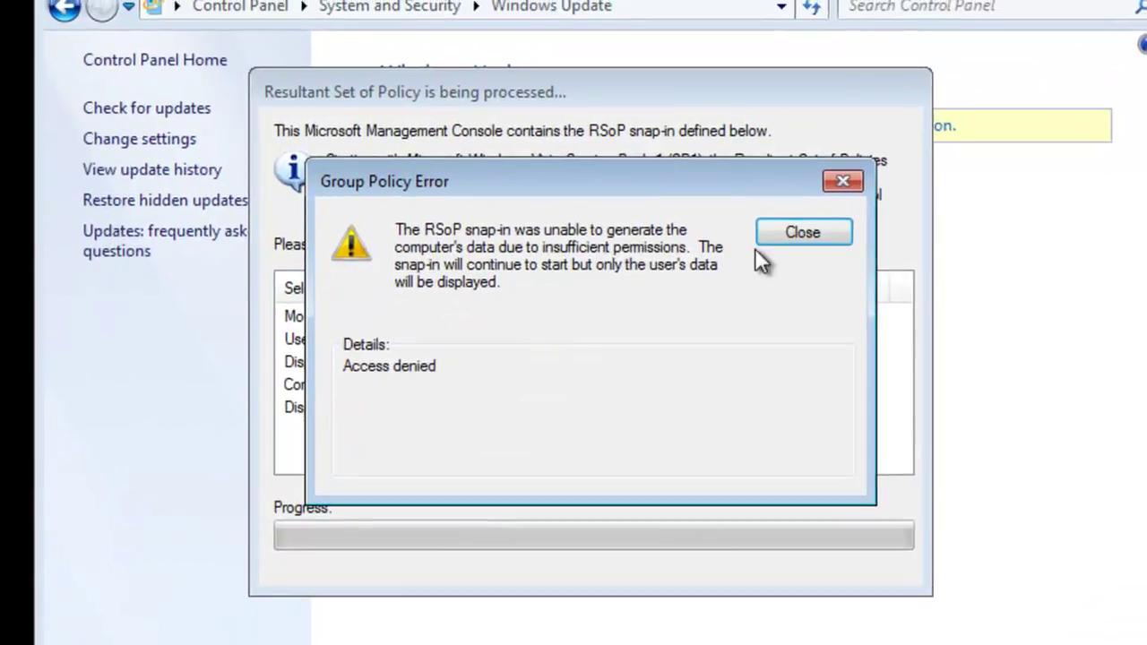
pyautogui.click(776, 244)
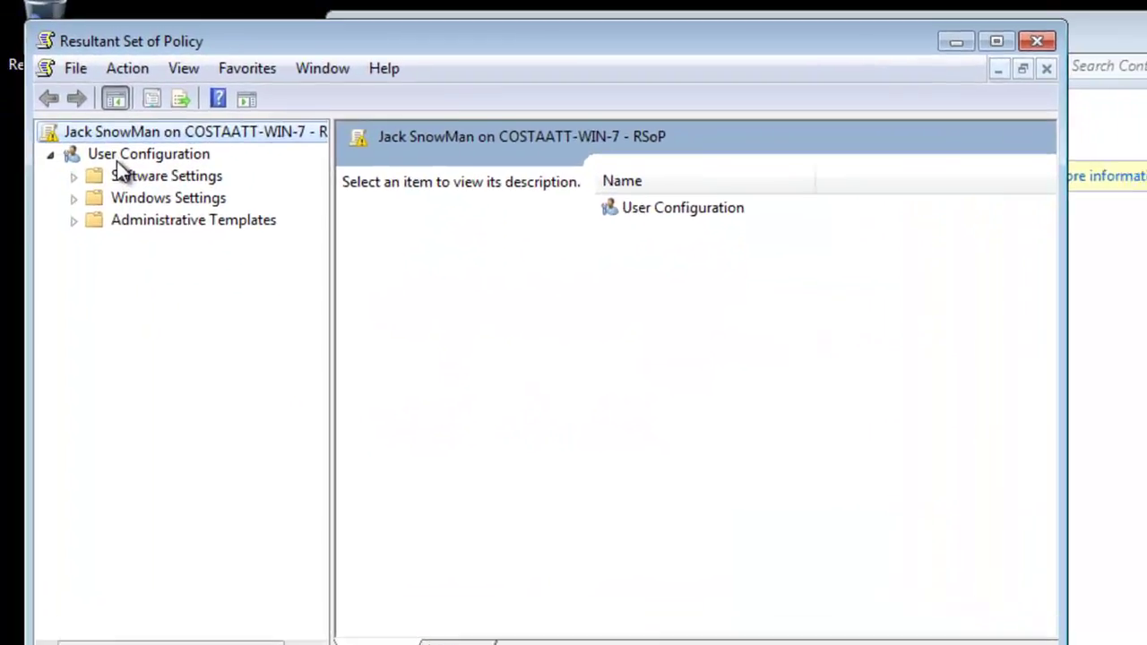
# View User Configuration properties listing No Windows Update and Default Domain Policy, then switch to the Vista VM
pyautogui.rightClick(106, 145)
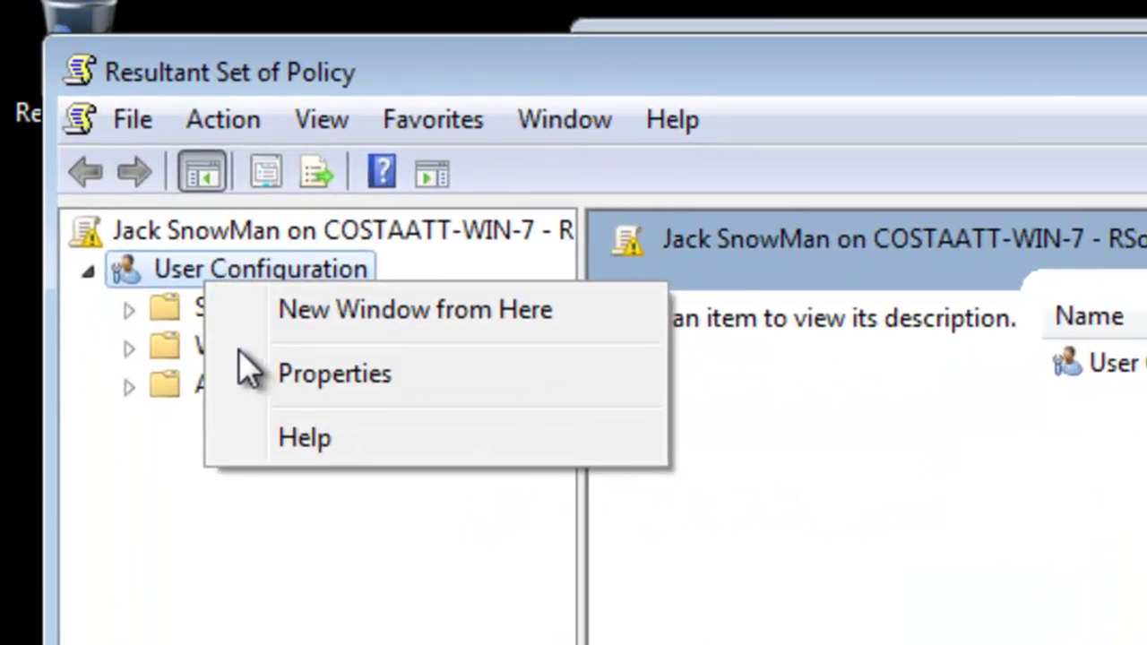
pyautogui.click(269, 376)
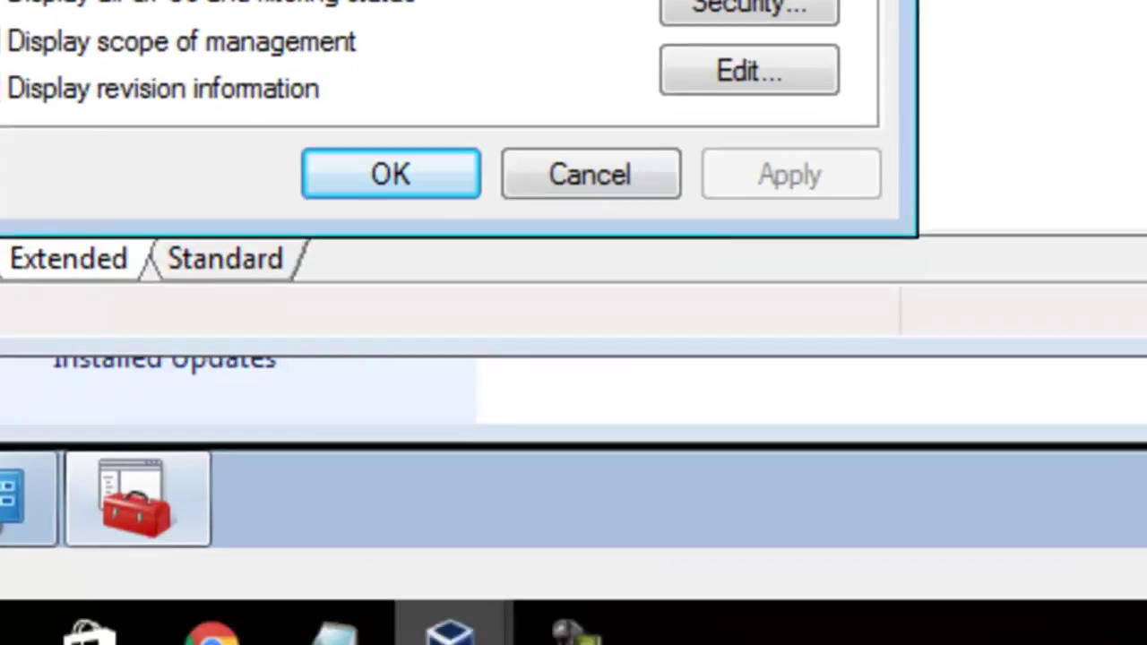
pyautogui.moveTo(411, 592)
pyautogui.click(440, 461)
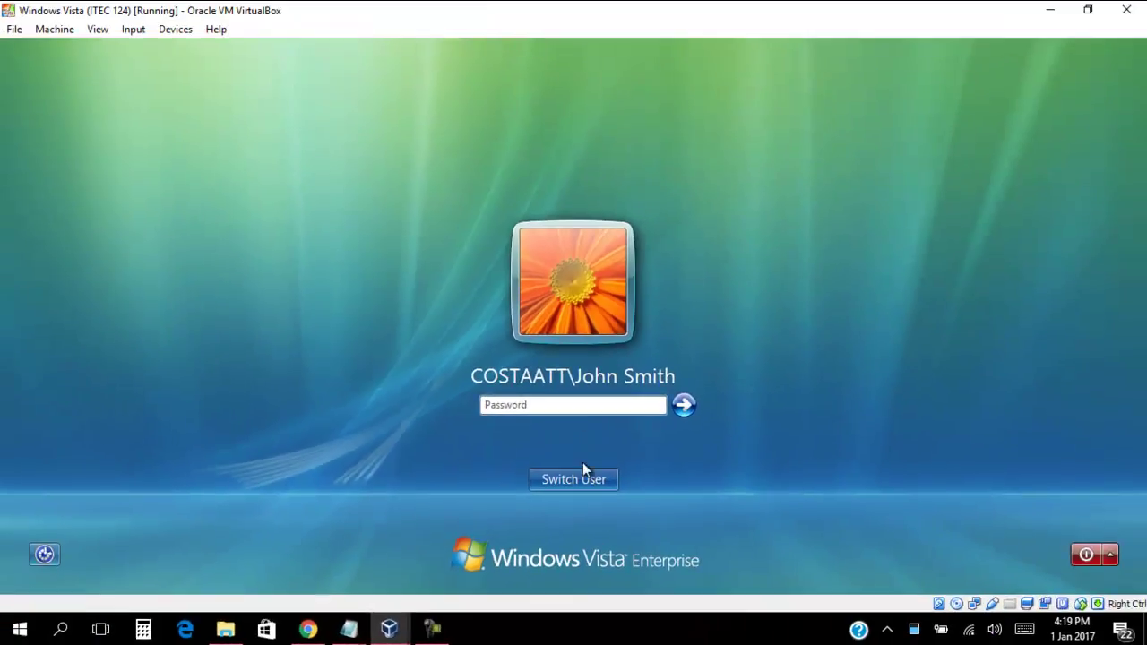
# Switch user on the Vista guest and log on as another COSTAATT domain user with the test account's credentials
pyautogui.click(584, 479)
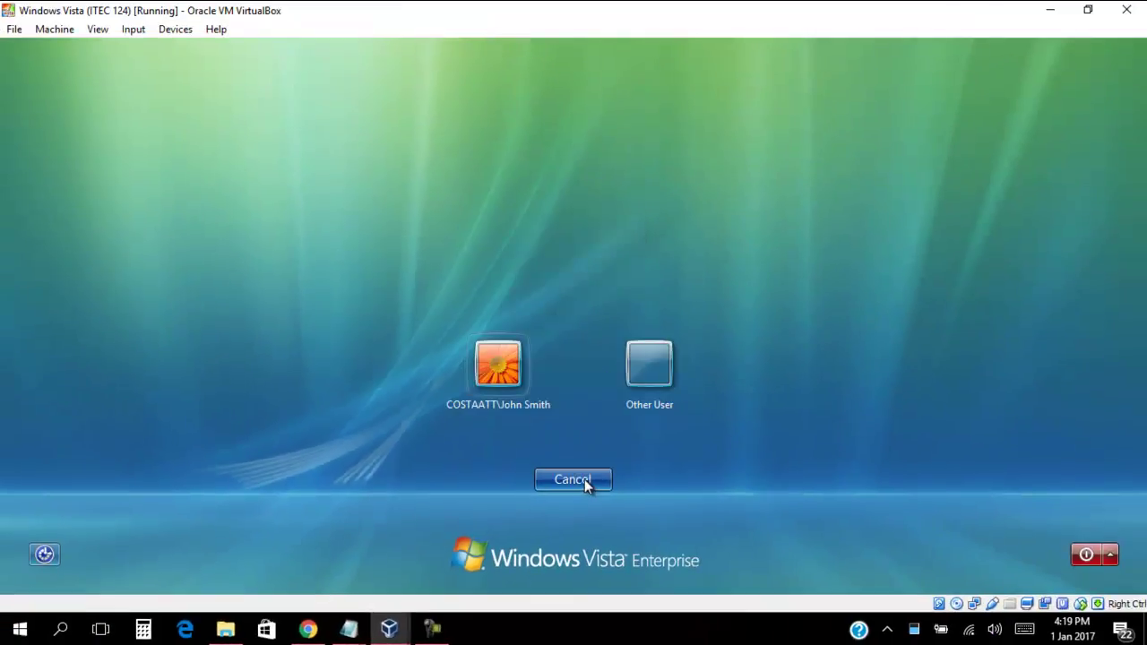
pyautogui.click(666, 379)
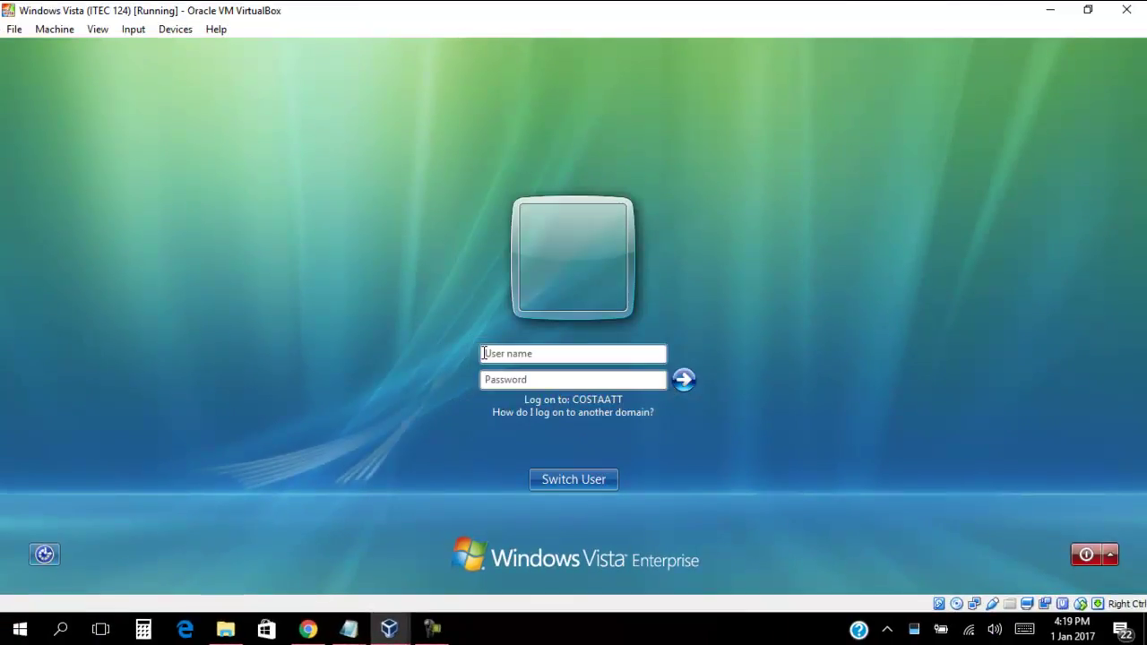
pyautogui.write('COSTAATT\\Jill Snow')
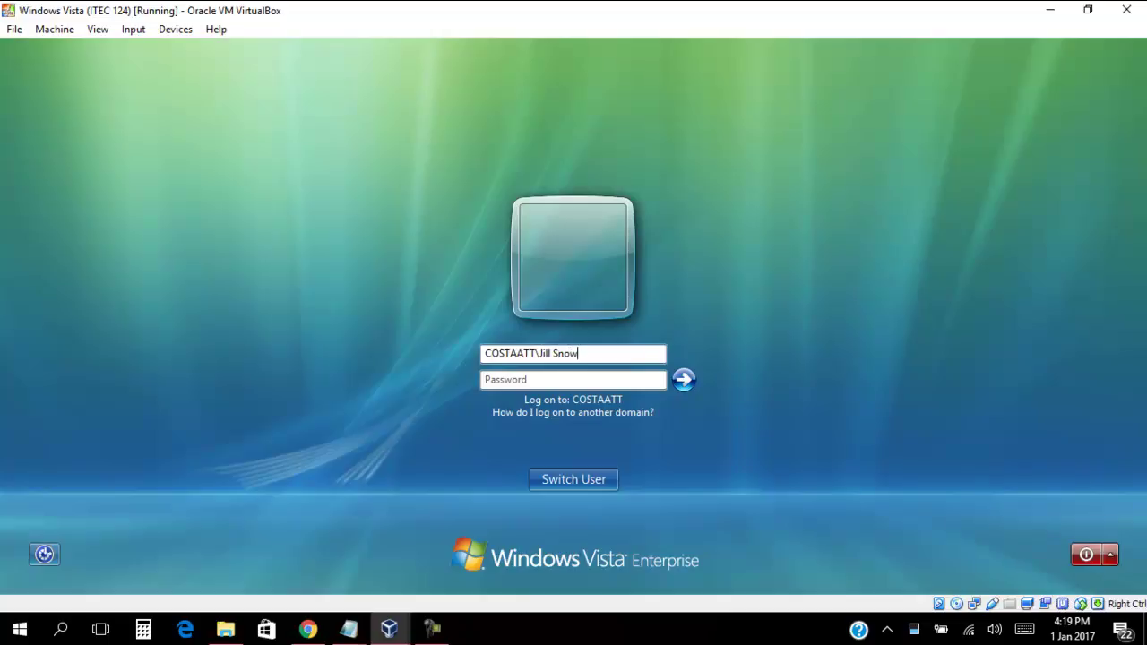
pyautogui.write('Girl')
pyautogui.press('Tab')
pyautogui.write('********')
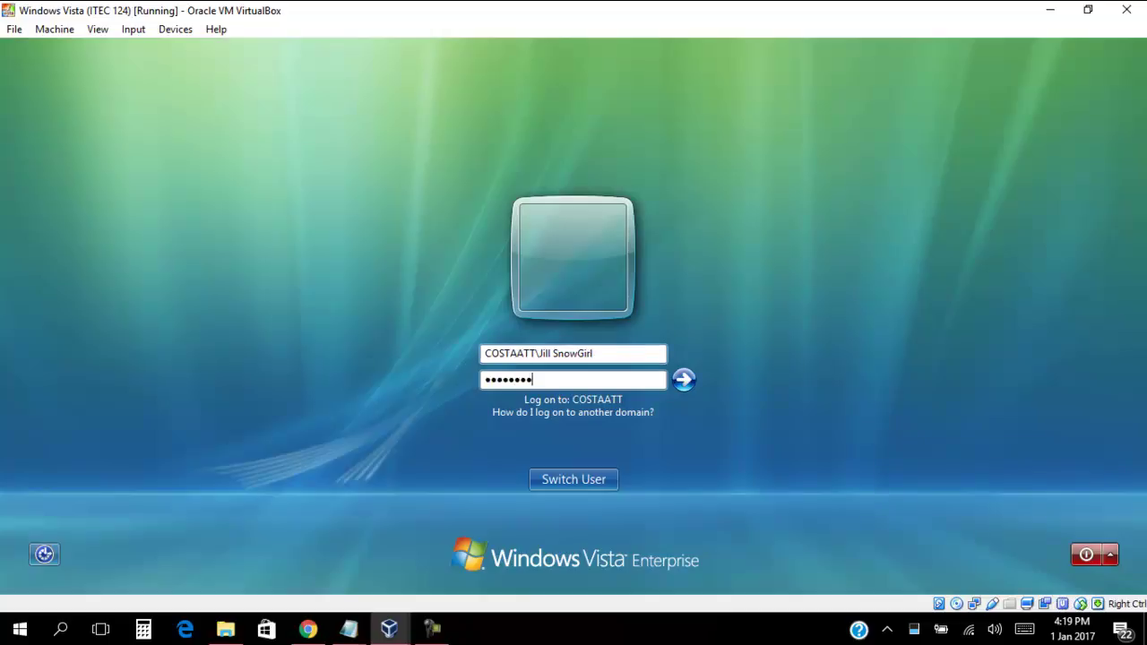
pyautogui.write('******')
pyautogui.press('Return')
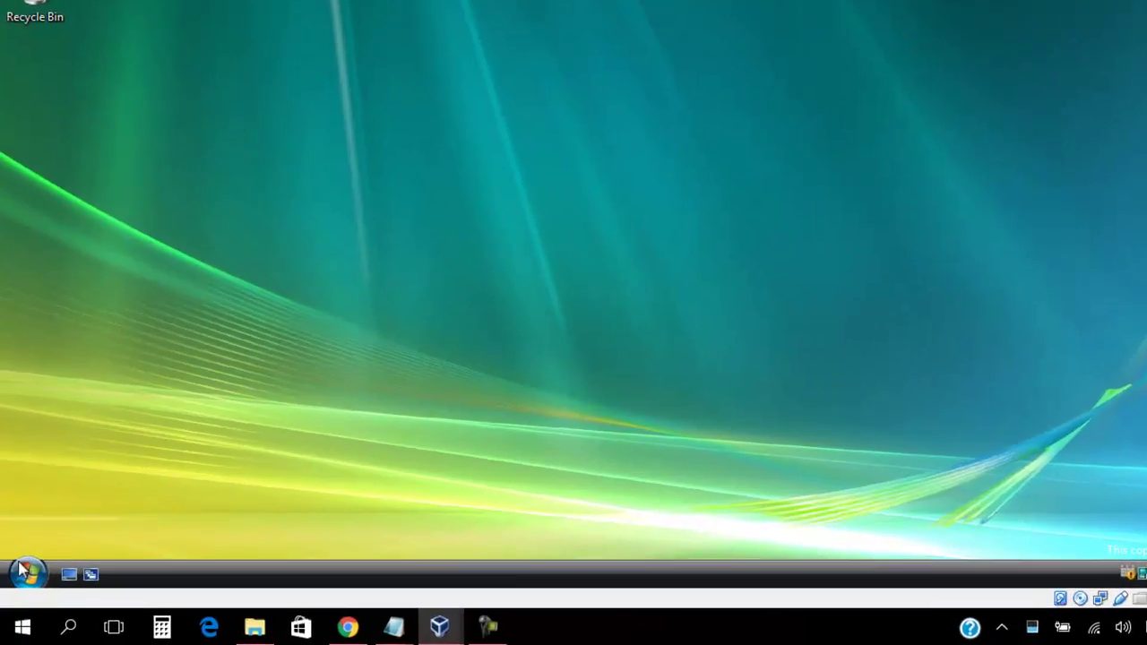
# Confirm Computer's system properties and the Network and Sharing Center are both blocked by Restrictions
pyautogui.click(23, 582)
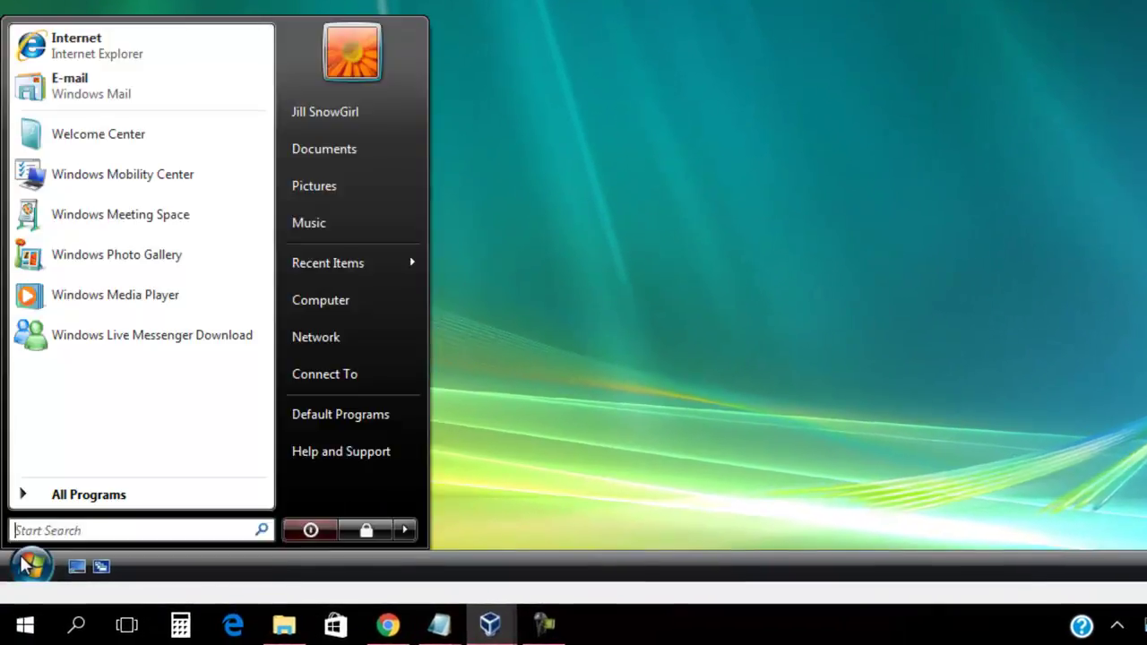
pyautogui.rightClick(351, 311)
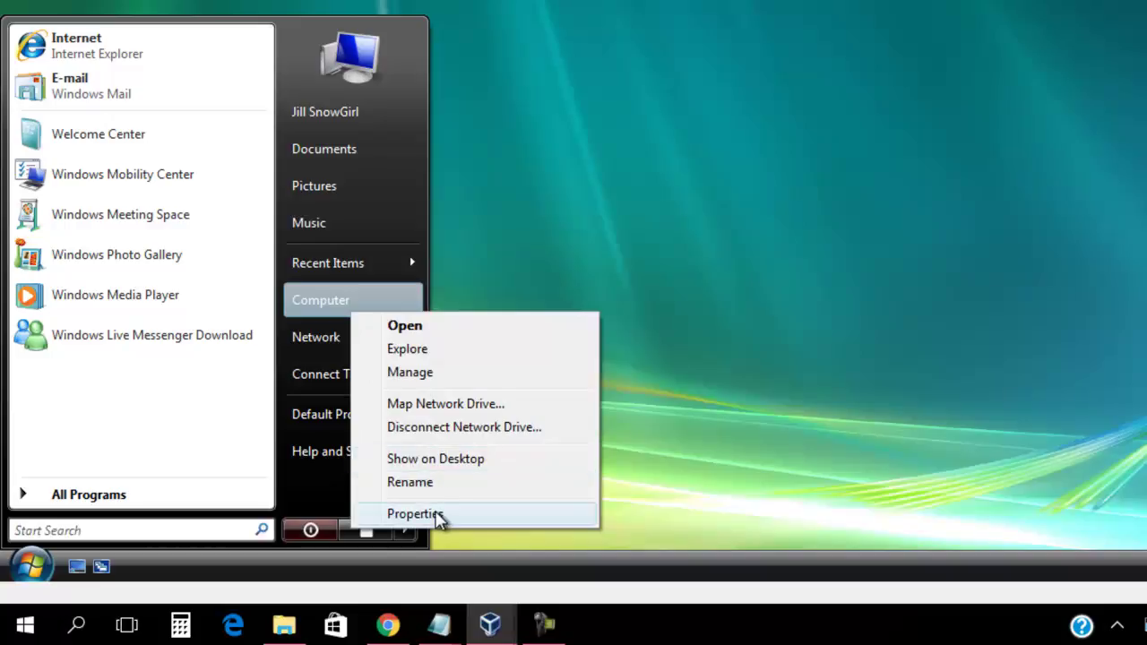
pyautogui.click(439, 518)
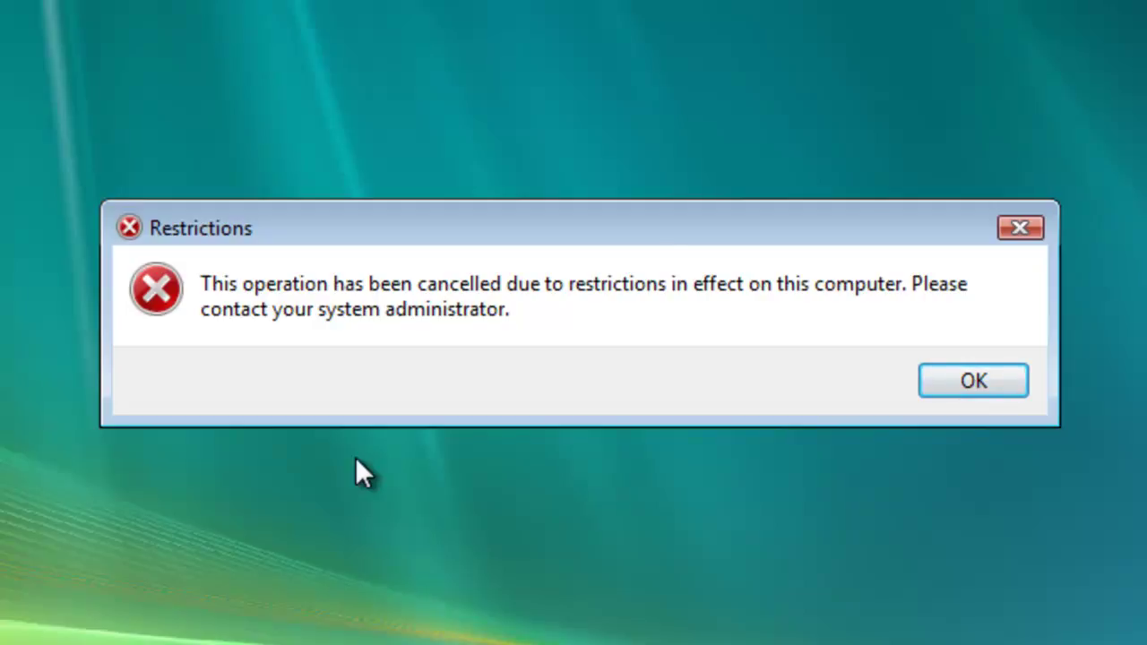
pyautogui.click(966, 395)
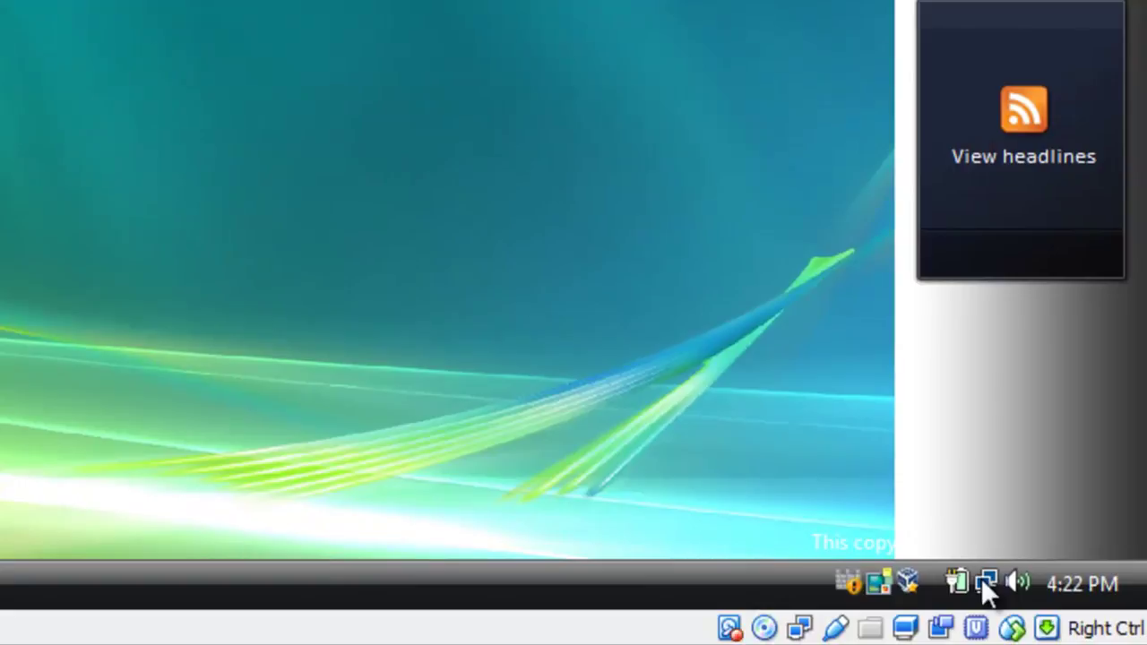
pyautogui.rightClick(982, 579)
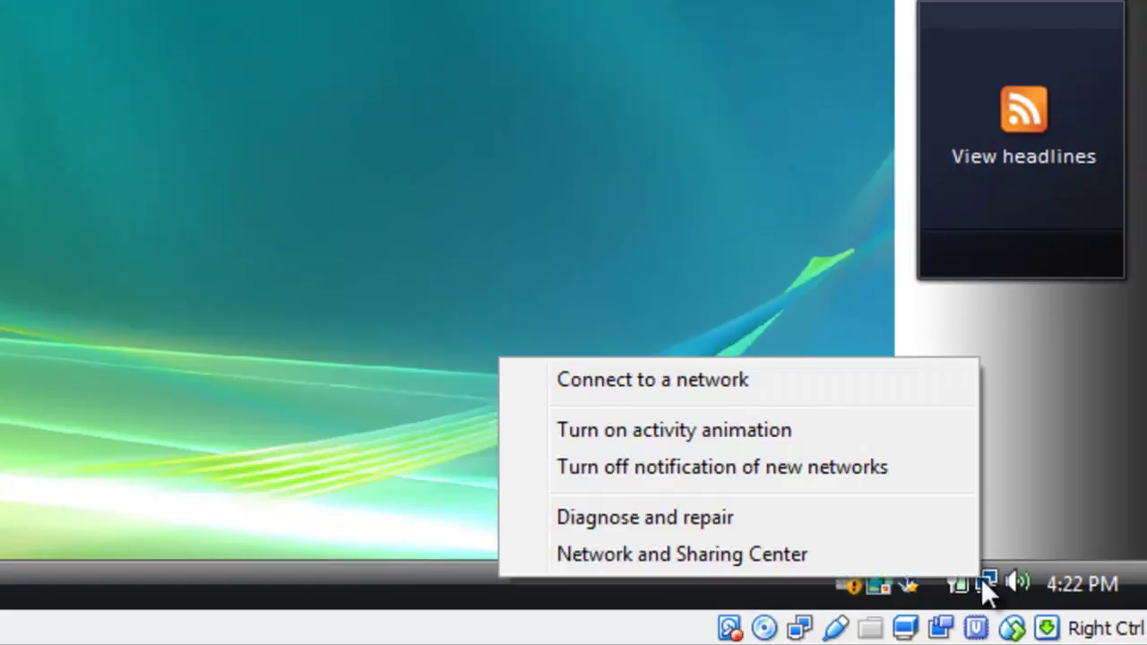
pyautogui.click(917, 556)
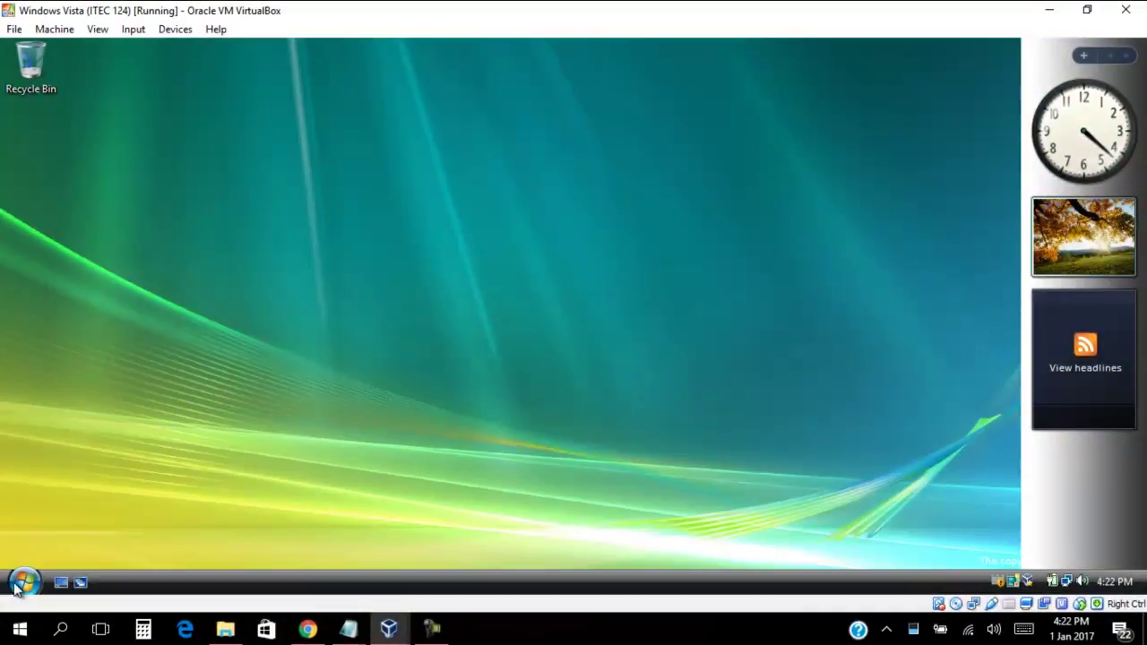
# Launch rsop.msc from the Start search and close the Access denied error
pyautogui.click(18, 584)
pyautogui.click(44, 551)
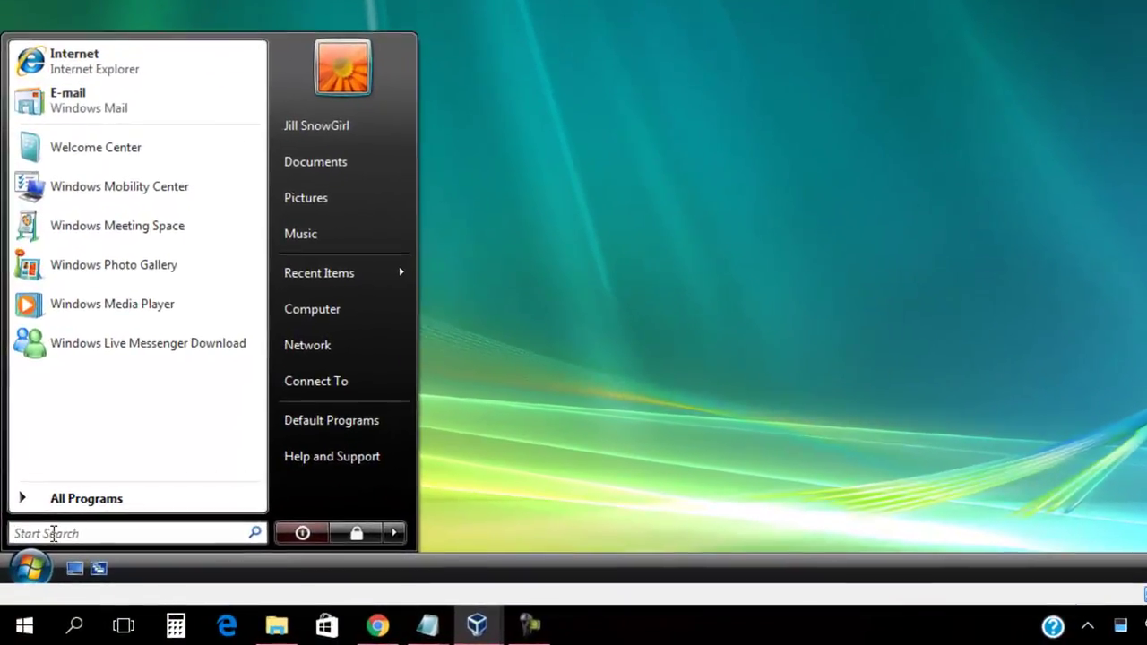
pyautogui.write('rsop.msc')
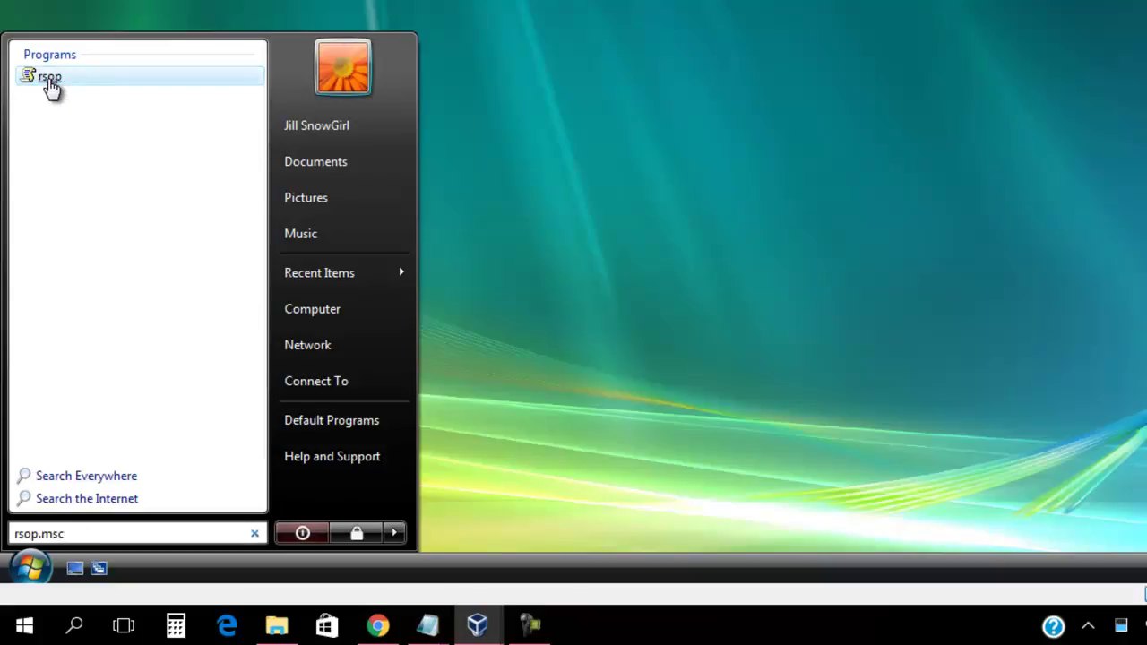
pyautogui.click(48, 78)
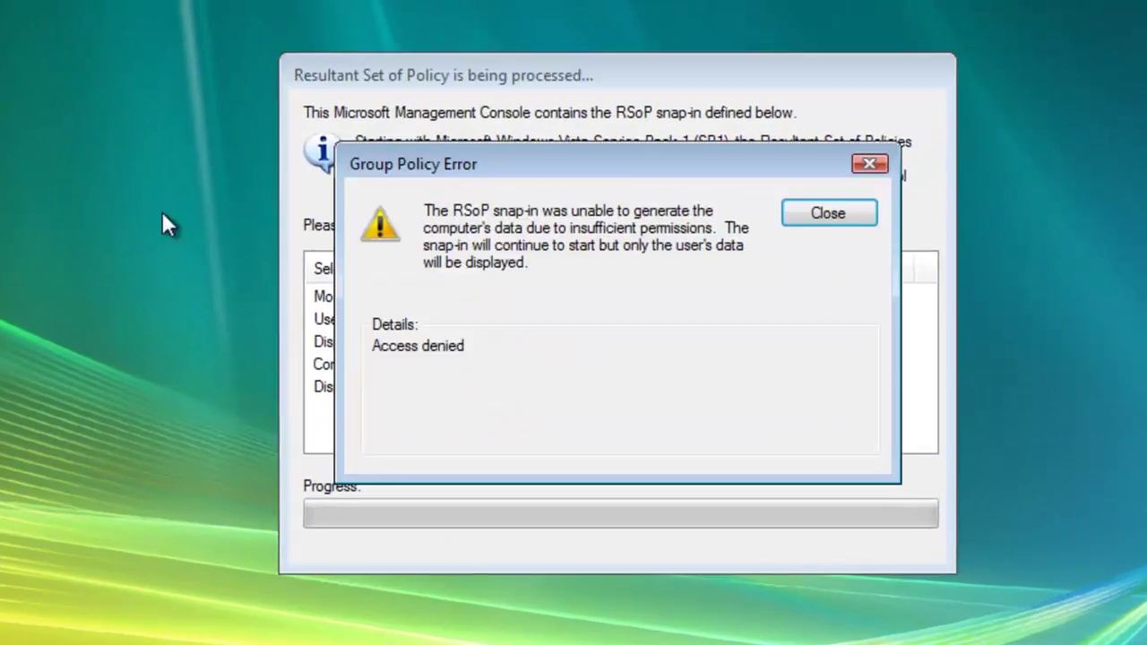
pyautogui.click(818, 215)
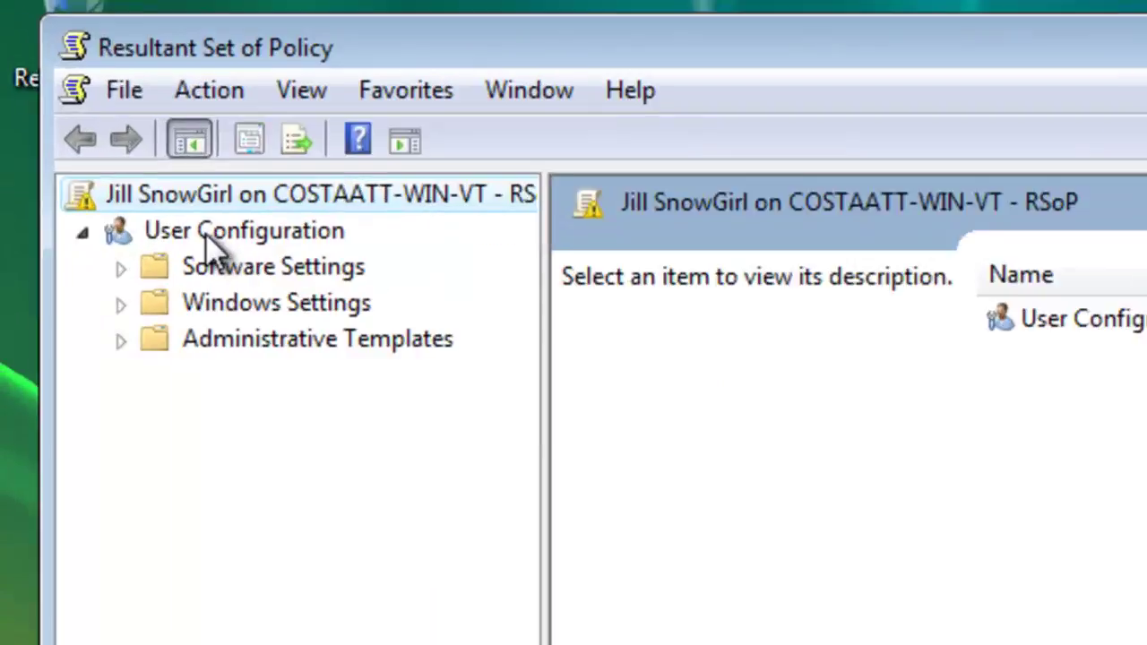
# Open User Configuration properties and go through Default Domain Policy, No Windows Update and Restrict Control Panel
pyautogui.rightClick(115, 130)
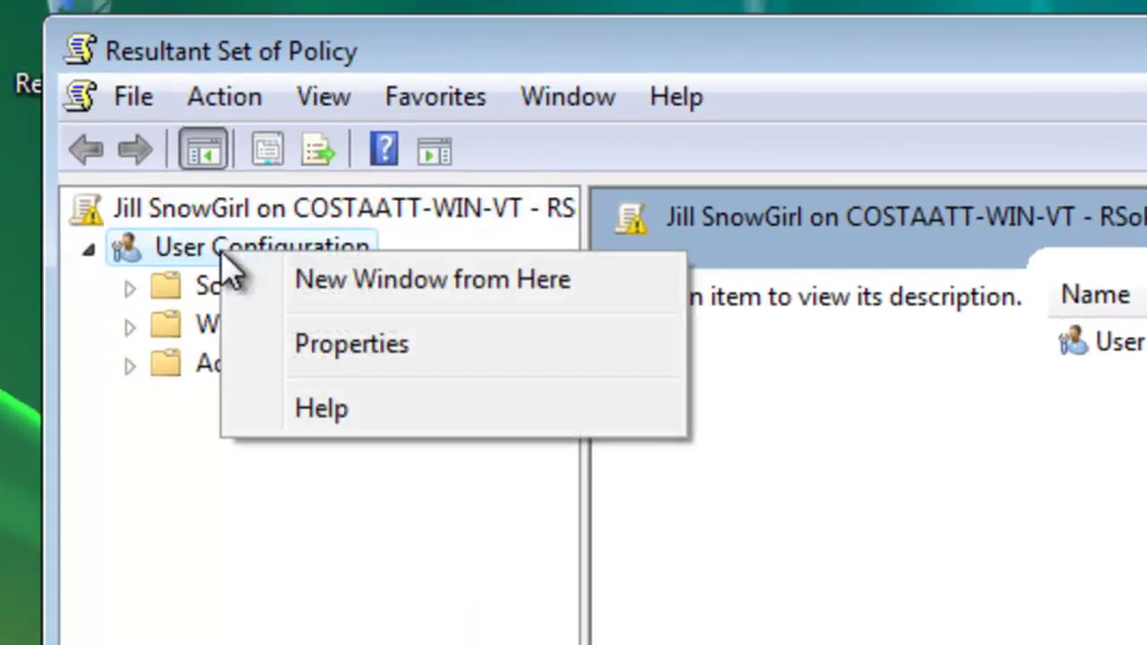
pyautogui.click(277, 345)
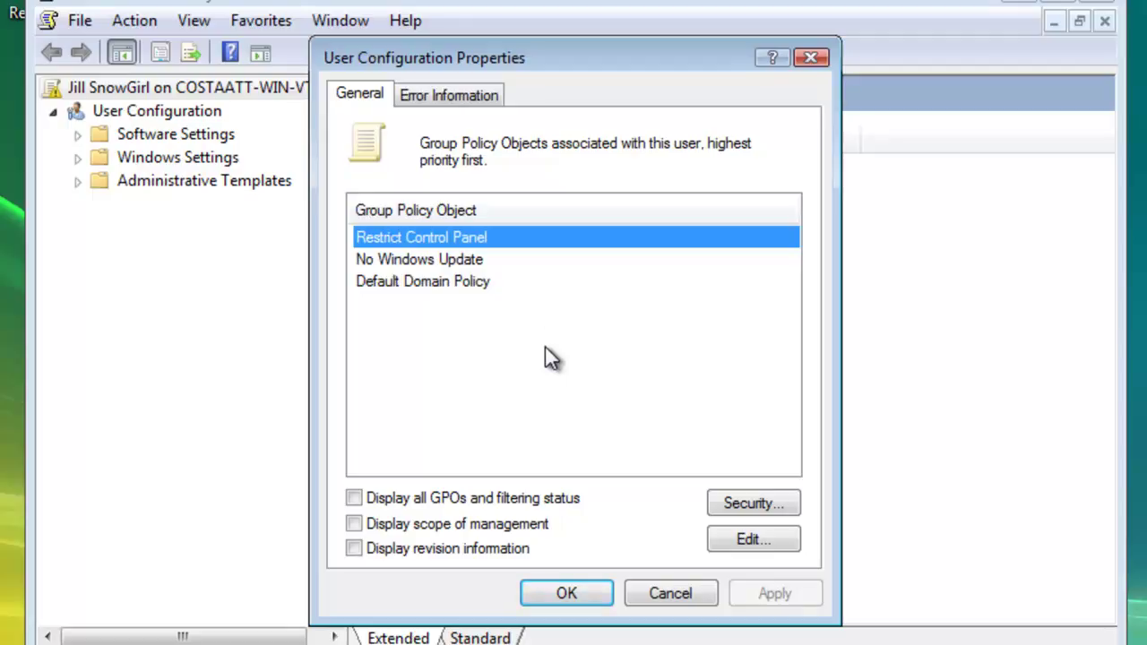
pyautogui.click(379, 285)
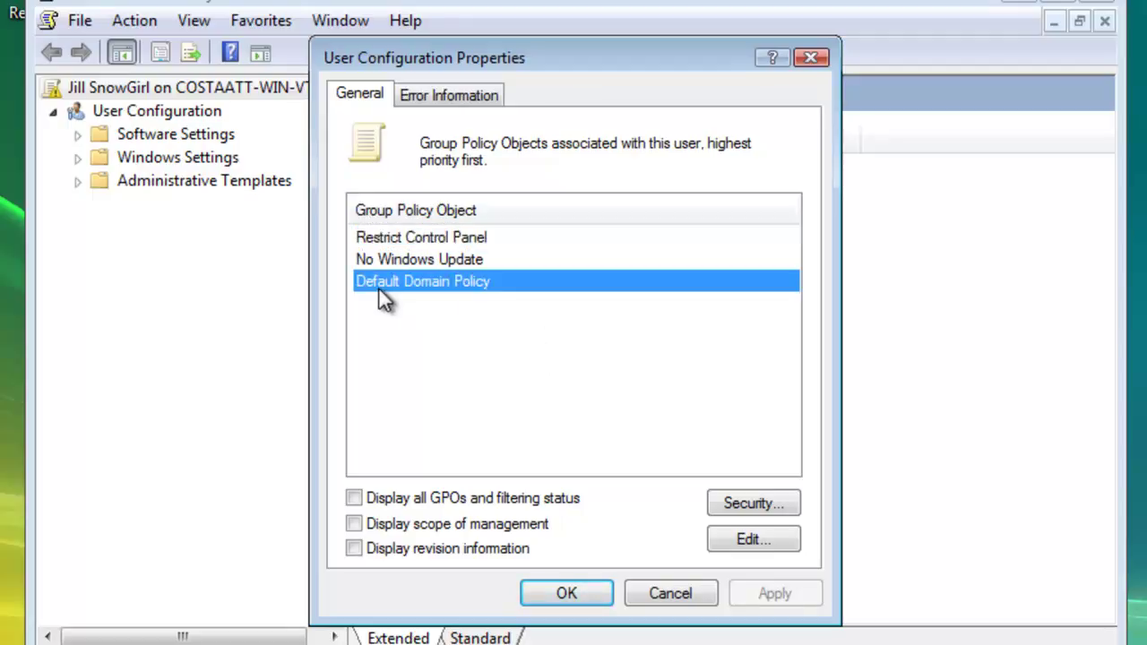
pyautogui.click(393, 260)
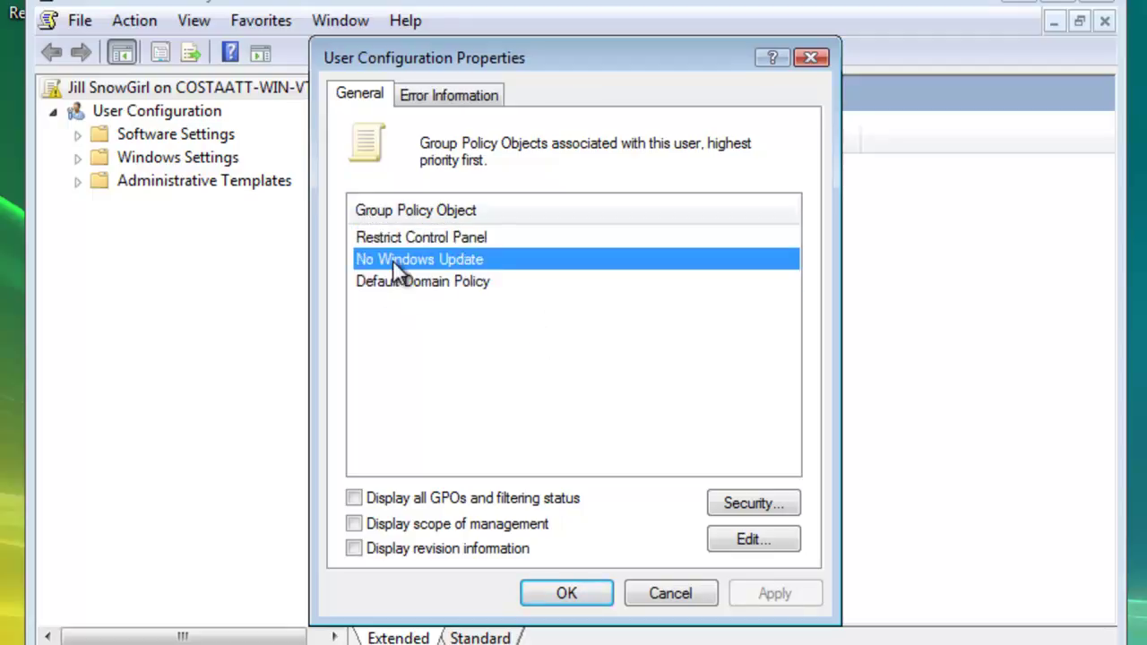
pyautogui.click(389, 240)
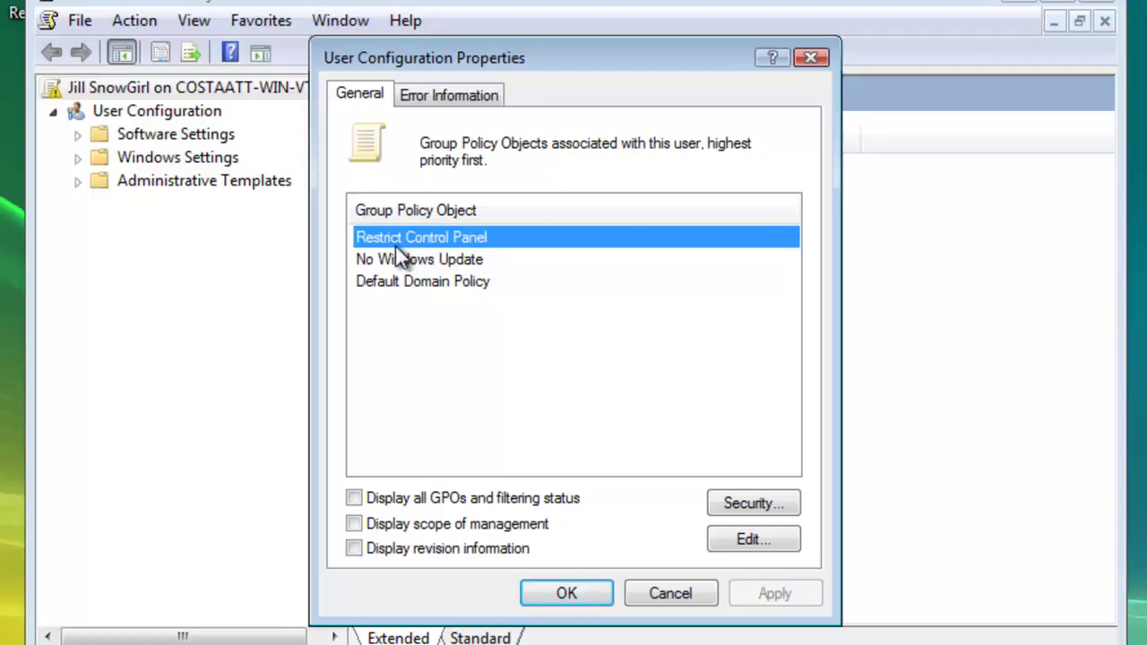